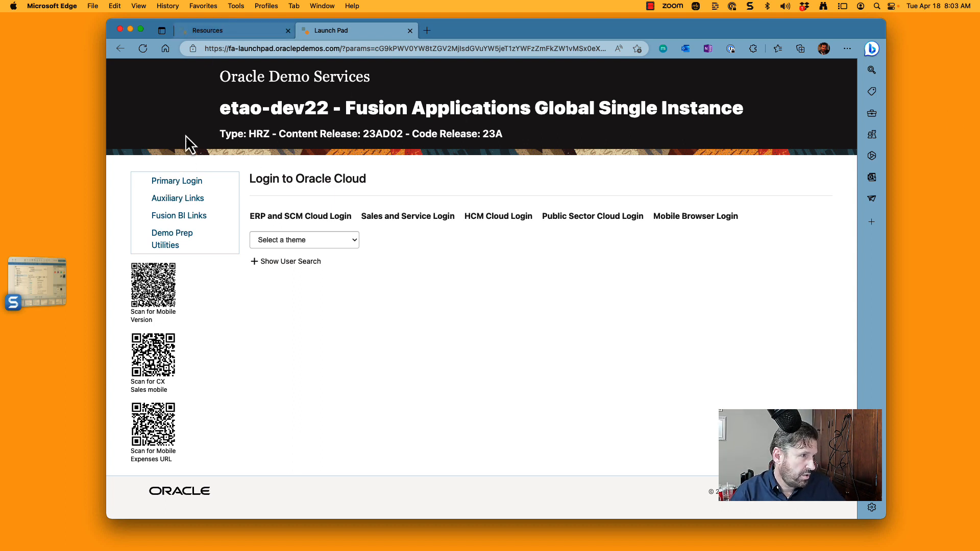
Sign in to the etao-dev22 Applications Cloud with the user ID and password
{"action": "left_click", "coordinate": [182, 214]}
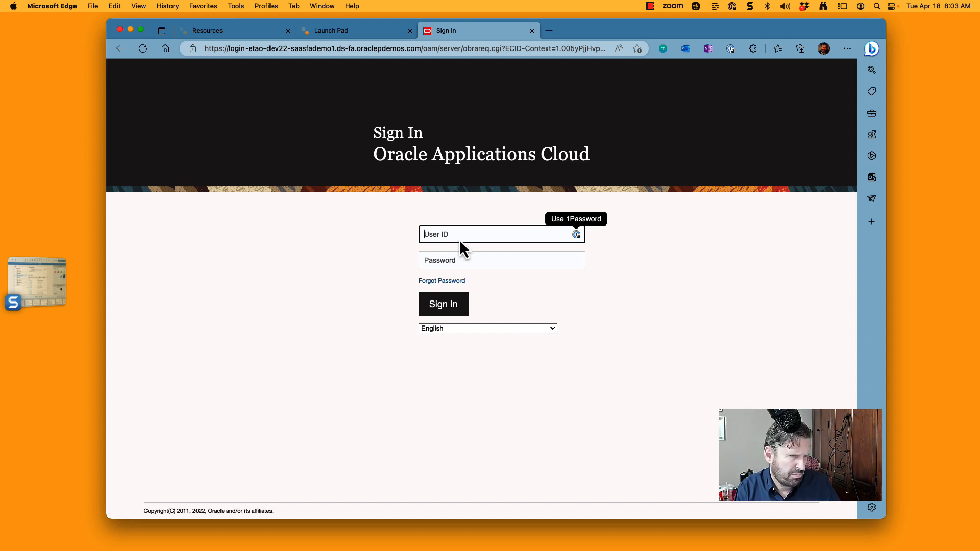
{"action": "type", "text": "dav"}
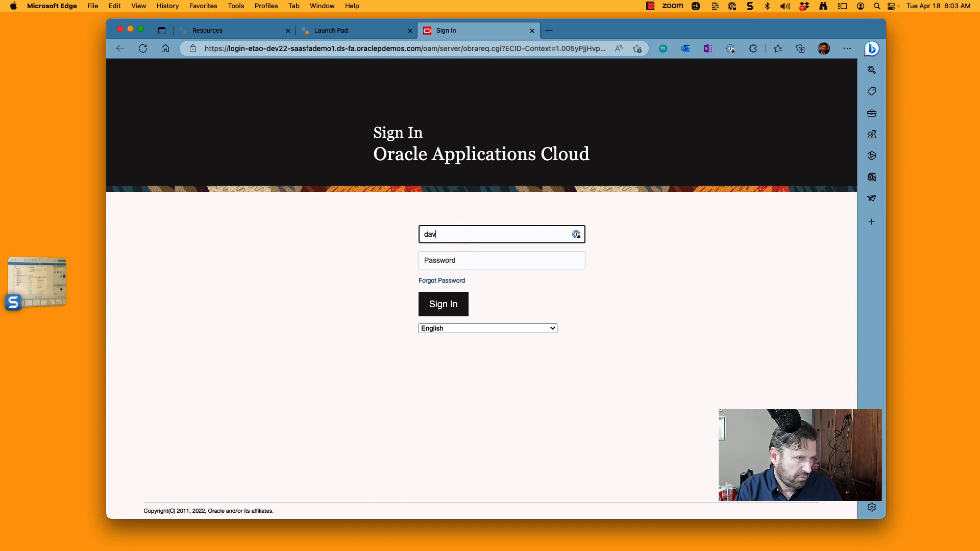
{"action": "type", "text": "e.beam"}
{"action": "key", "text": "Tab"}
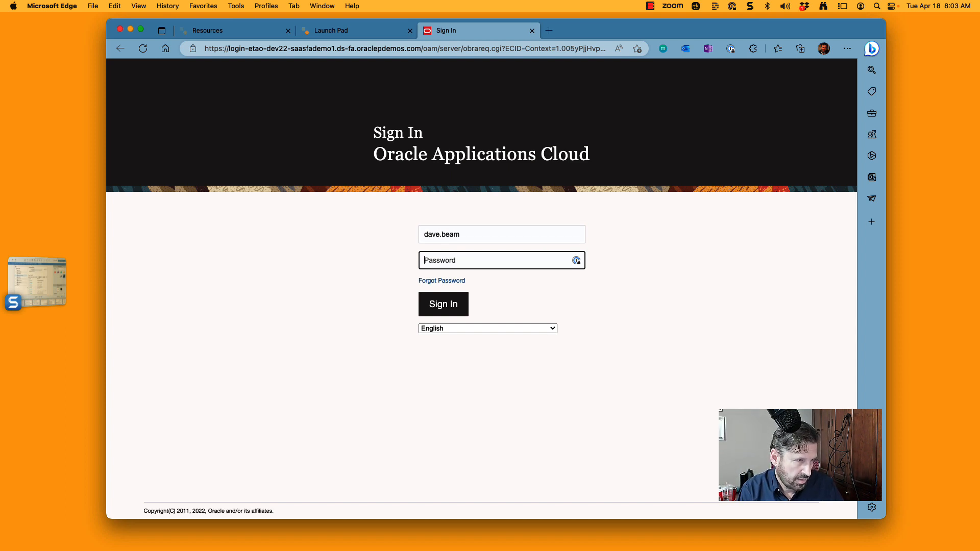
{"action": "type", "text": "••••••••••"}
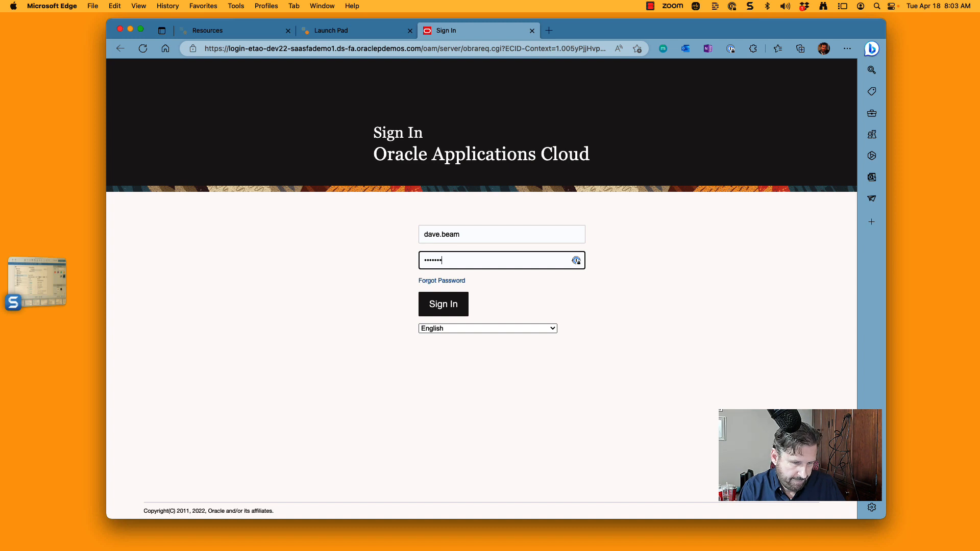
{"action": "type", "text": "••"}
{"action": "key", "text": "Return"}
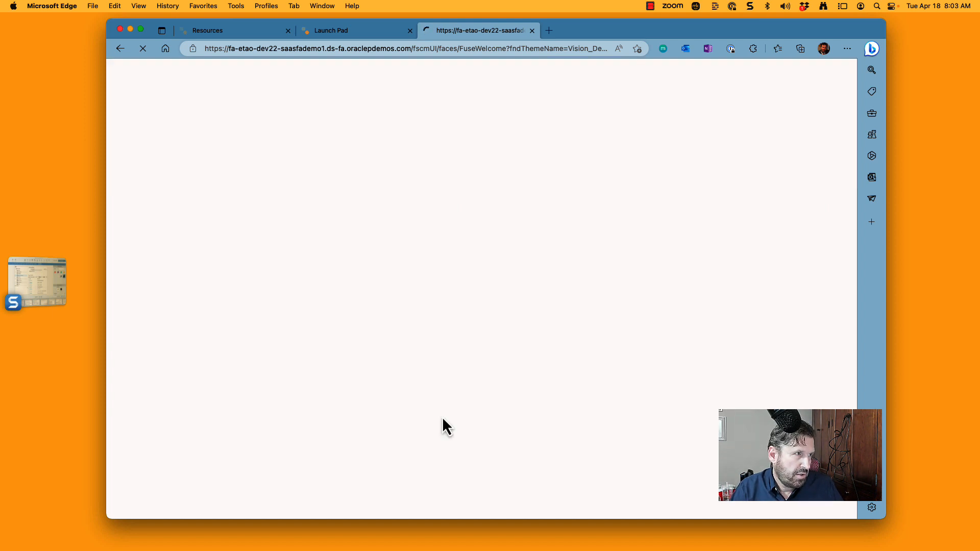
Copy the login account's password from the demo portal and relaunch ERP and SCM Cloud
{"action": "left_click", "coordinate": [550, 32]}
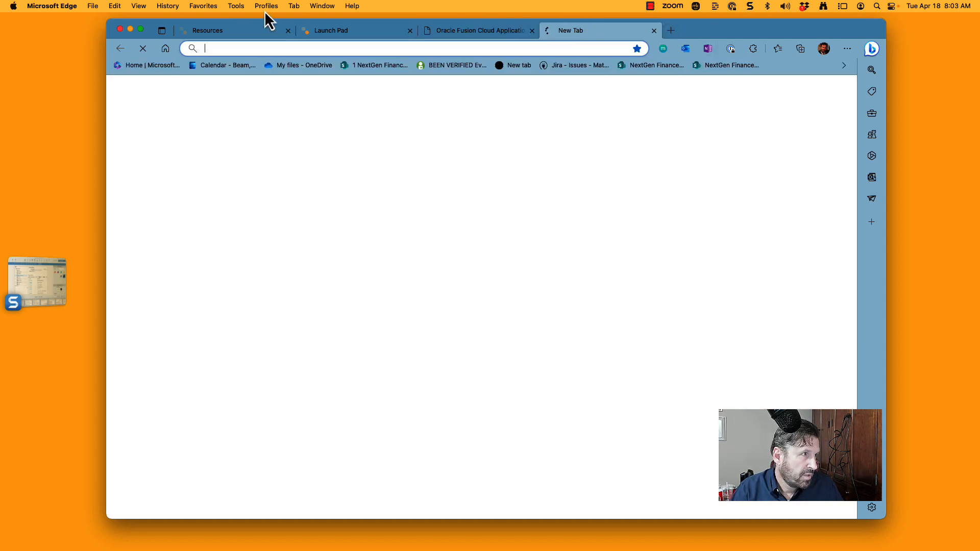
{"action": "left_click", "coordinate": [204, 31]}
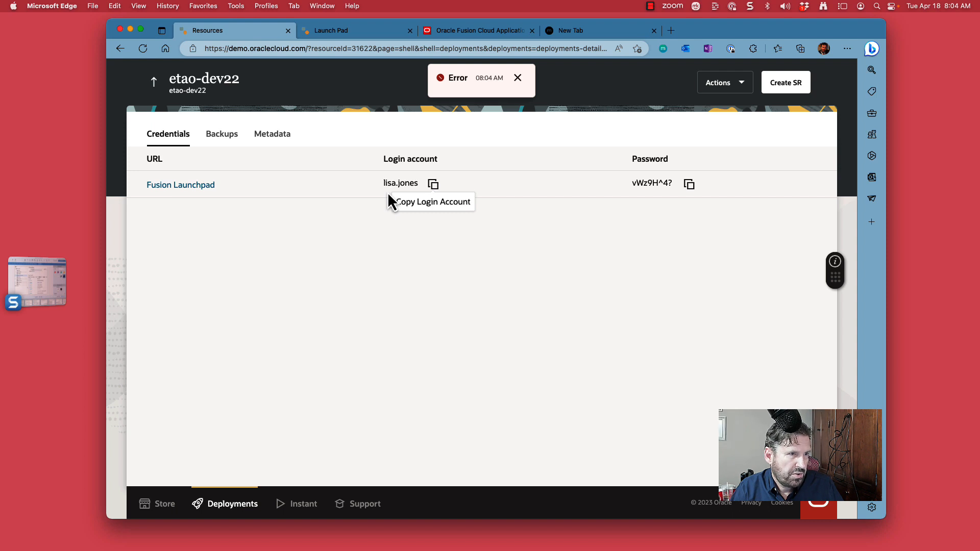
{"action": "left_click", "coordinate": [690, 185]}
{"action": "left_click", "coordinate": [193, 186]}
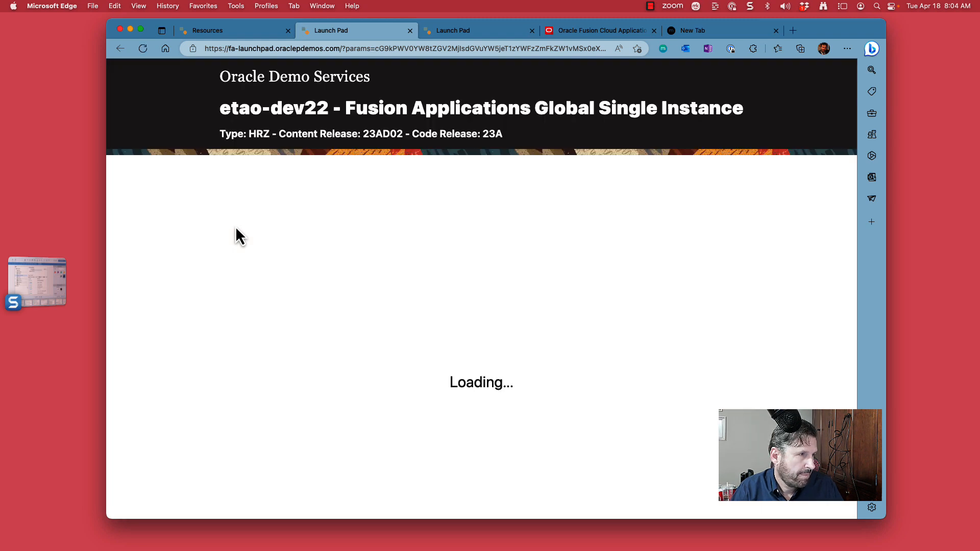
{"action": "left_click", "coordinate": [295, 217]}
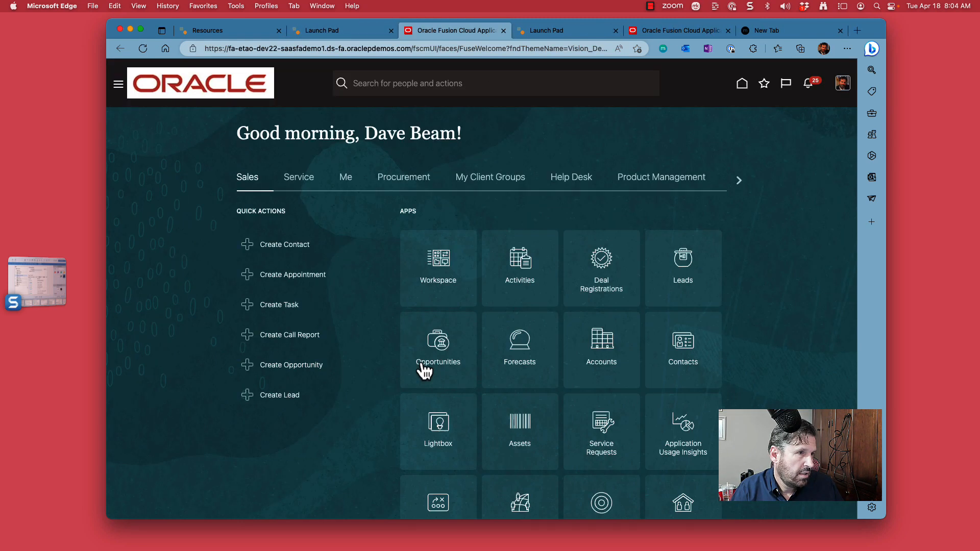
Sign out of the current Fusion account
{"action": "left_click", "coordinate": [841, 91]}
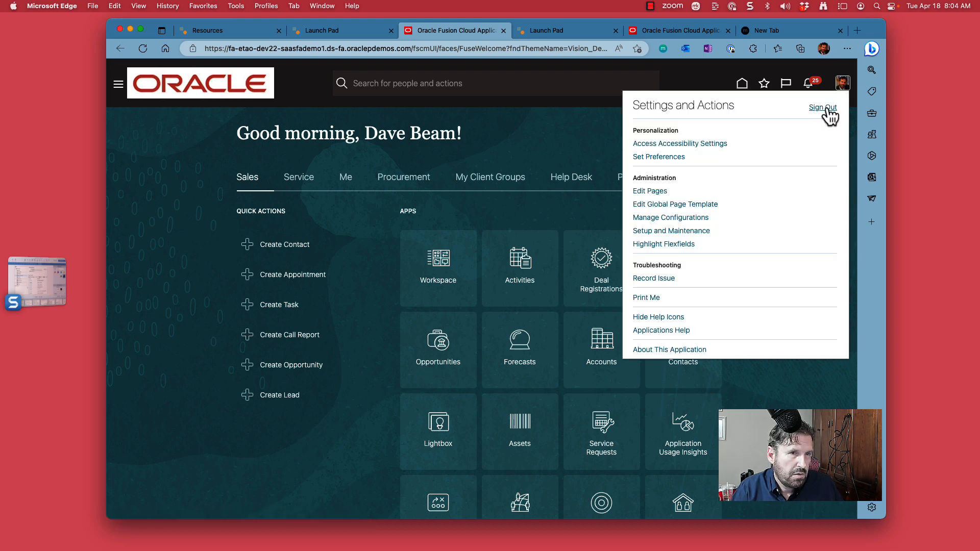
{"action": "left_click", "coordinate": [825, 106]}
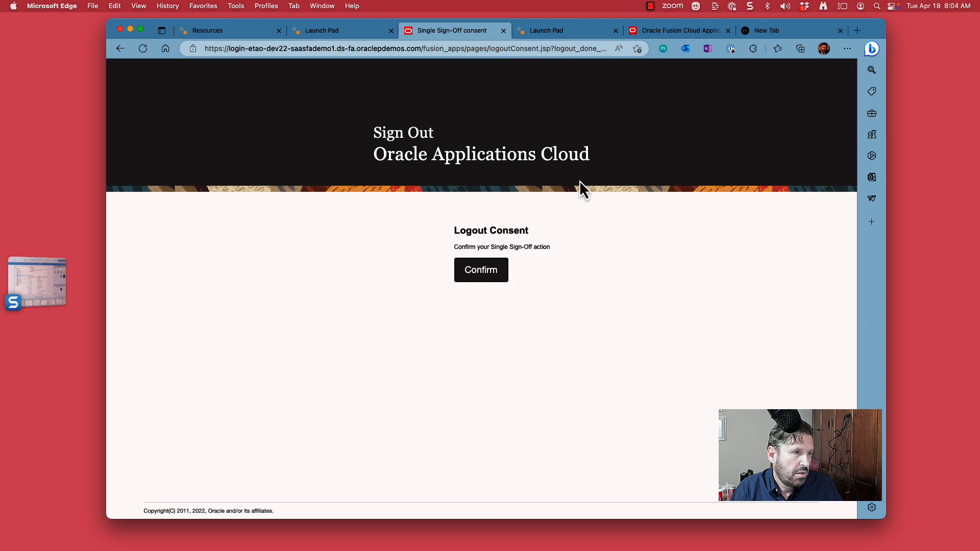
{"action": "left_click", "coordinate": [477, 272]}
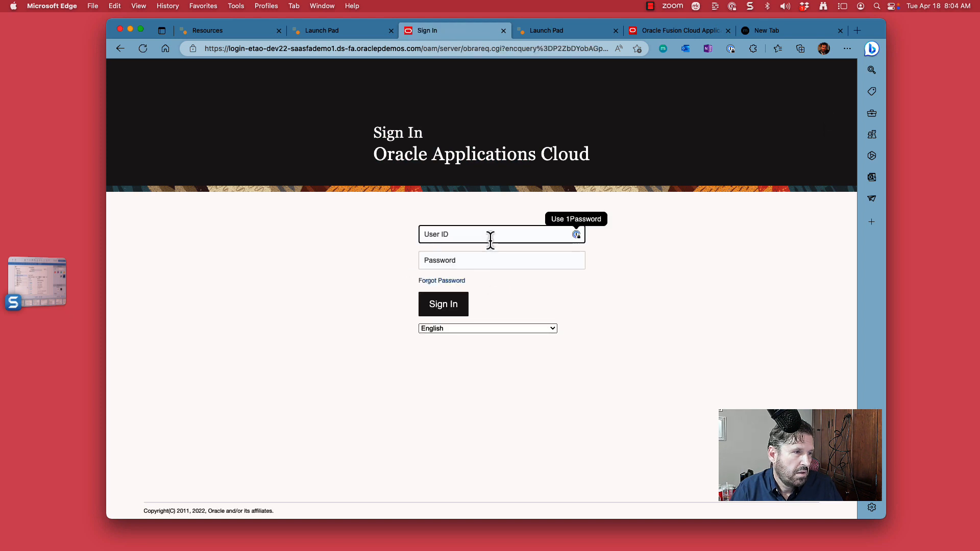
Sign back in as the login account user with the copied password
{"action": "type", "text": "lisa."}
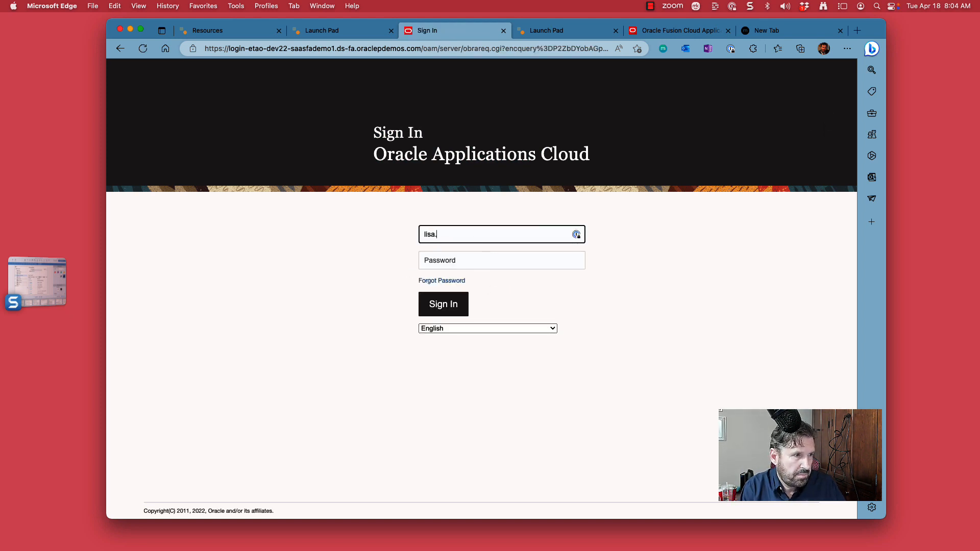
{"action": "type", "text": "jones"}
{"action": "key", "text": "Tab"}
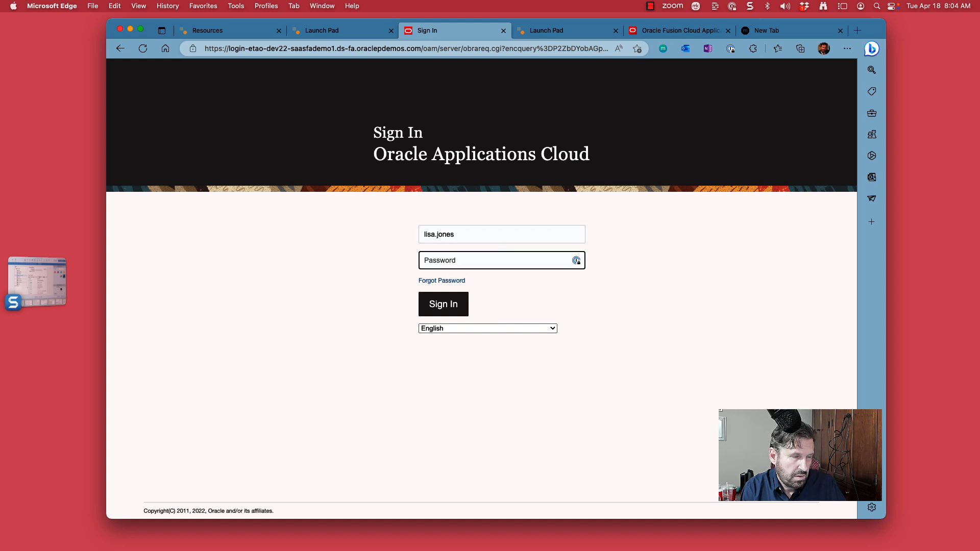
{"action": "key", "text": "super+v"}
{"action": "left_click", "coordinate": [447, 302]}
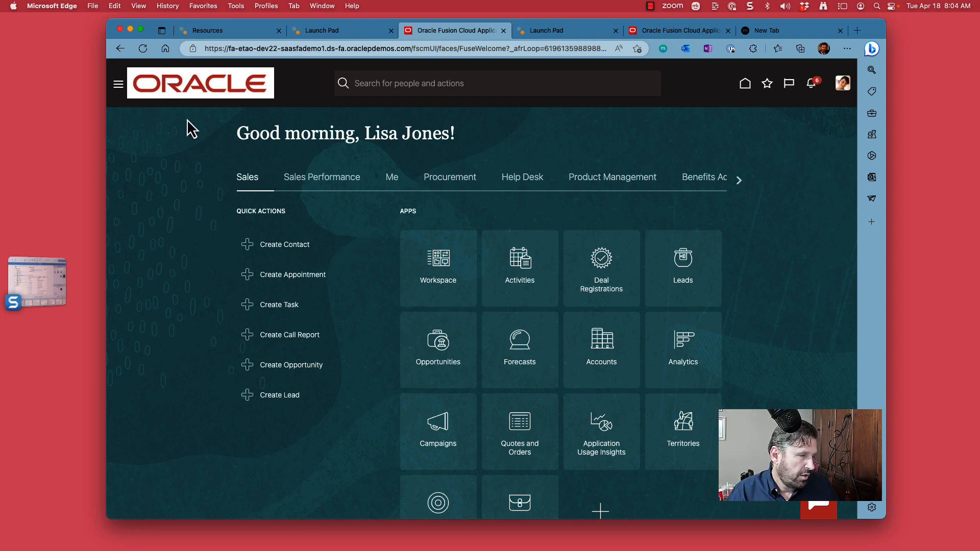
Launch the Security Console from the Tools group of the fully expanded navigator
{"action": "scroll", "coordinate": [384, 358], "scroll_direction": "down", "scroll_amount": 3}
{"action": "scroll", "coordinate": [360, 224], "scroll_direction": "up", "scroll_amount": 3}
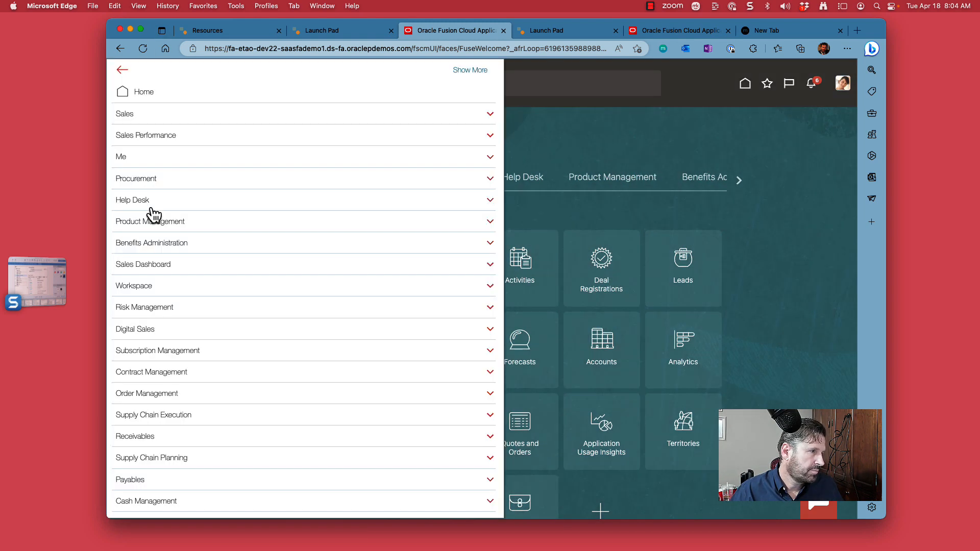
{"action": "scroll", "coordinate": [173, 241], "scroll_direction": "down", "scroll_amount": 5}
{"action": "left_click", "coordinate": [175, 246]}
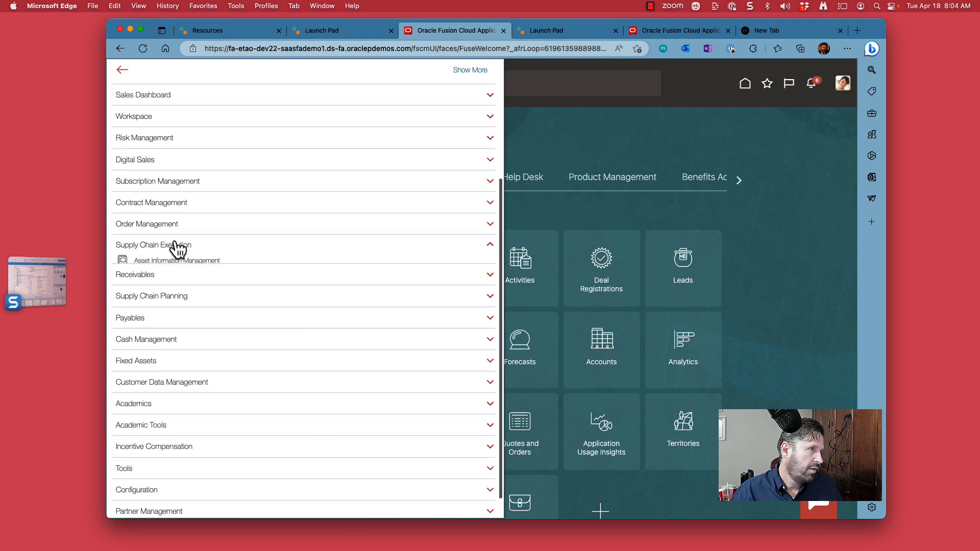
{"action": "scroll", "coordinate": [179, 240], "scroll_direction": "up", "scroll_amount": 5}
{"action": "left_click", "coordinate": [467, 70]}
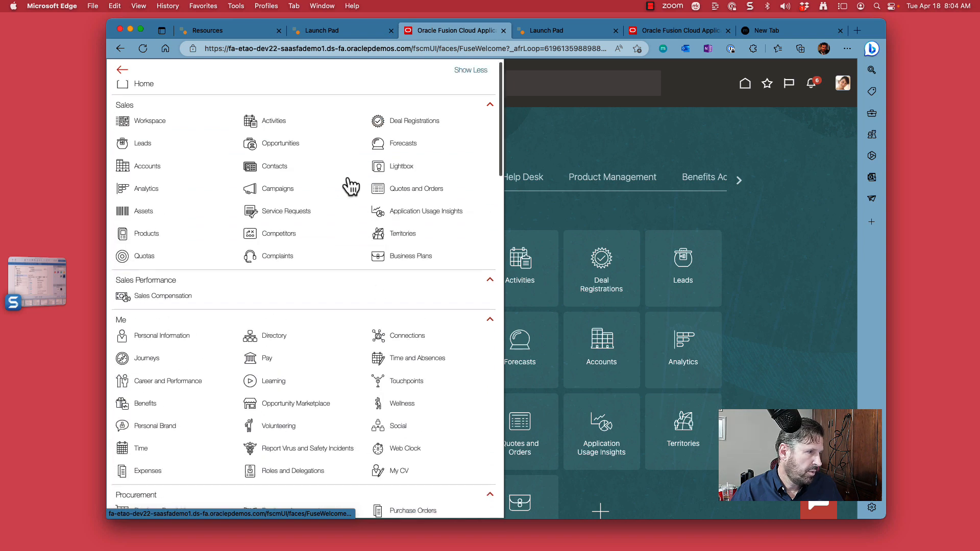
{"action": "scroll", "coordinate": [350, 186], "scroll_direction": "down", "scroll_amount": 5}
{"action": "scroll", "coordinate": [204, 151], "scroll_direction": "down", "scroll_amount": 8}
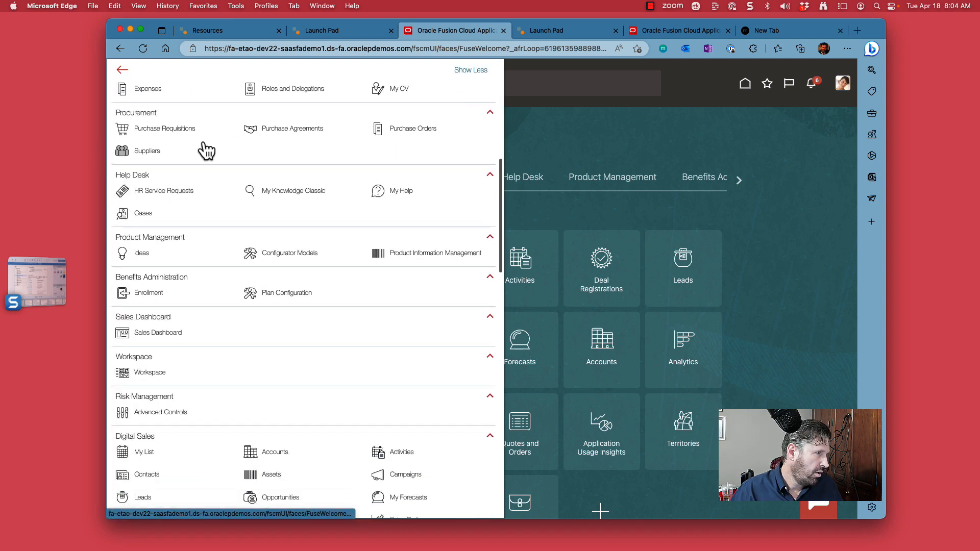
{"action": "scroll", "coordinate": [207, 150], "scroll_direction": "down", "scroll_amount": 8}
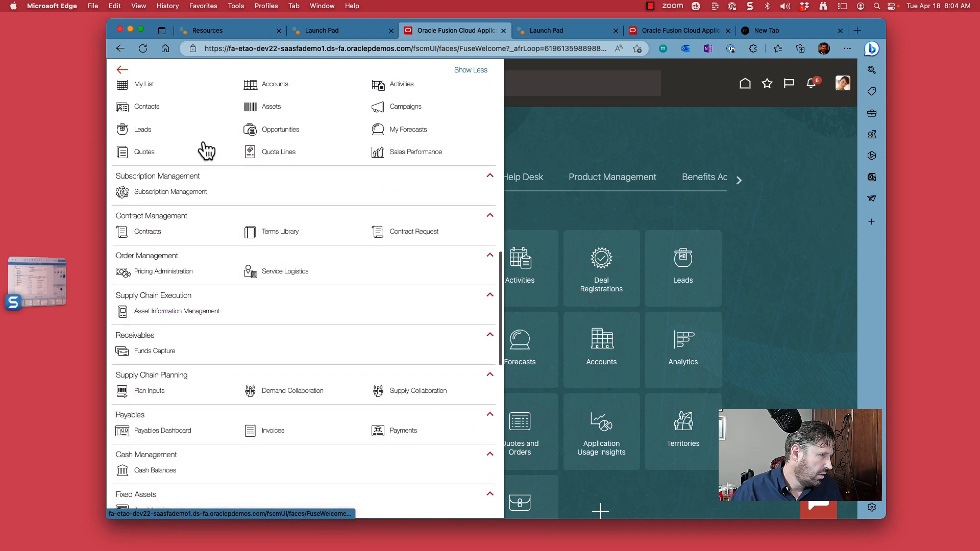
{"action": "scroll", "coordinate": [207, 151], "scroll_direction": "down", "scroll_amount": 10}
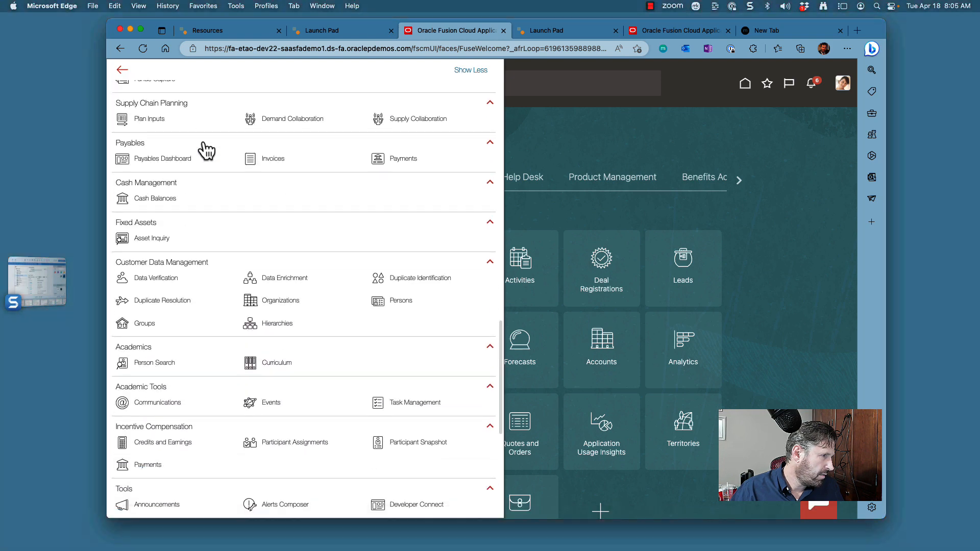
{"action": "scroll", "coordinate": [207, 151], "scroll_direction": "down", "scroll_amount": 10}
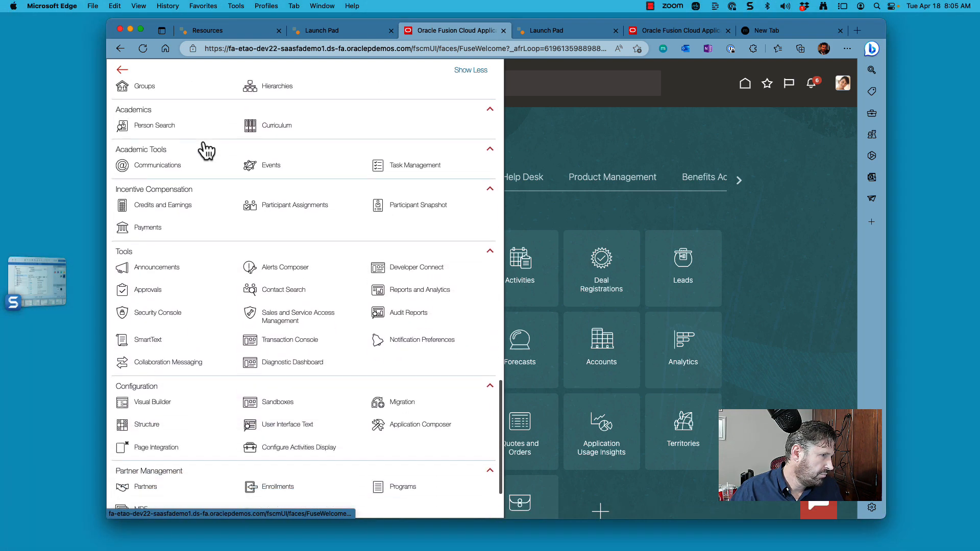
{"action": "left_click", "coordinate": [138, 258]}
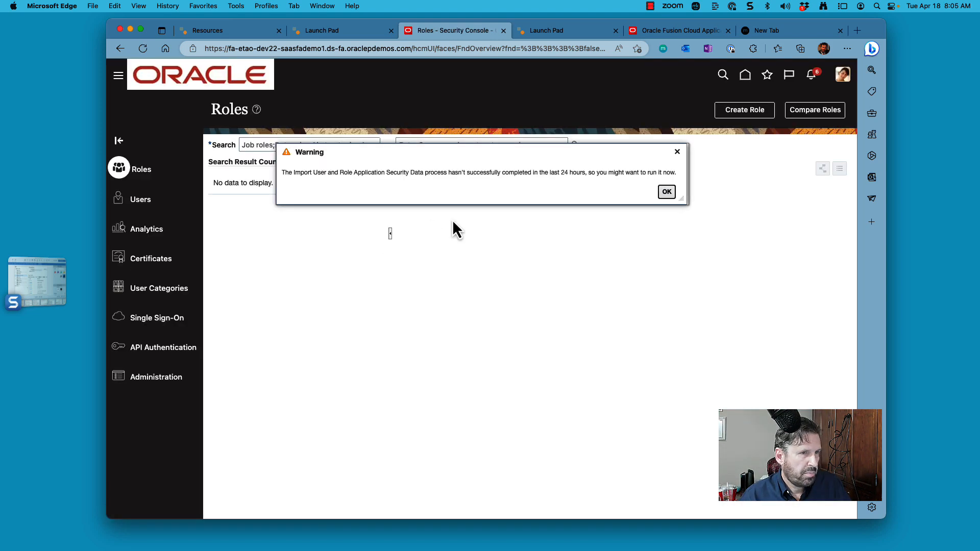
Dismiss the warning and search user accounts by name to open the login account user
{"action": "left_click", "coordinate": [666, 192]}
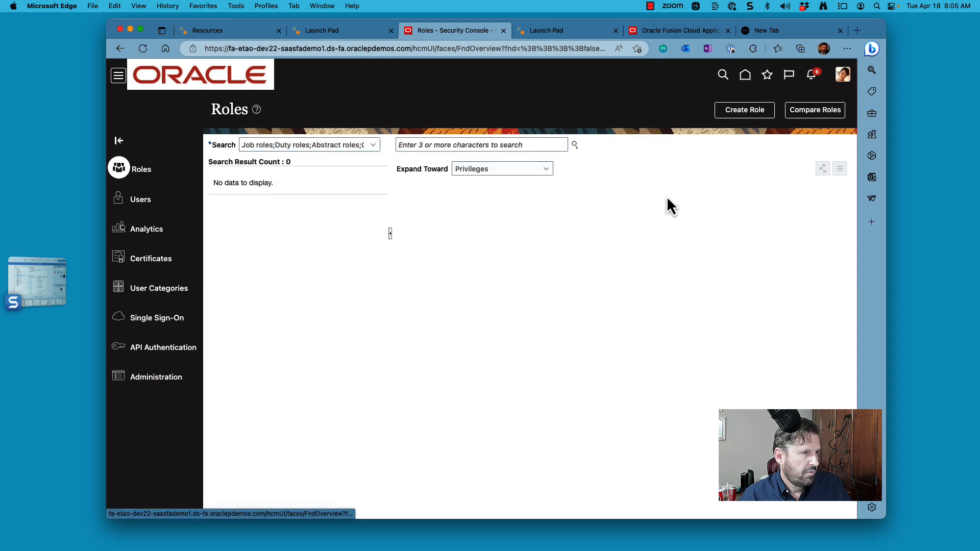
{"action": "left_click", "coordinate": [143, 200]}
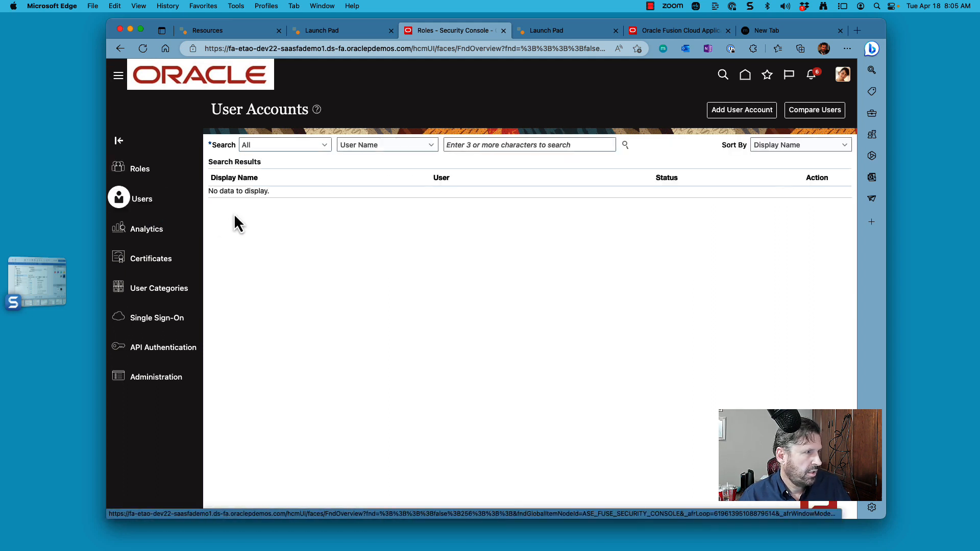
{"action": "left_click", "coordinate": [505, 146]}
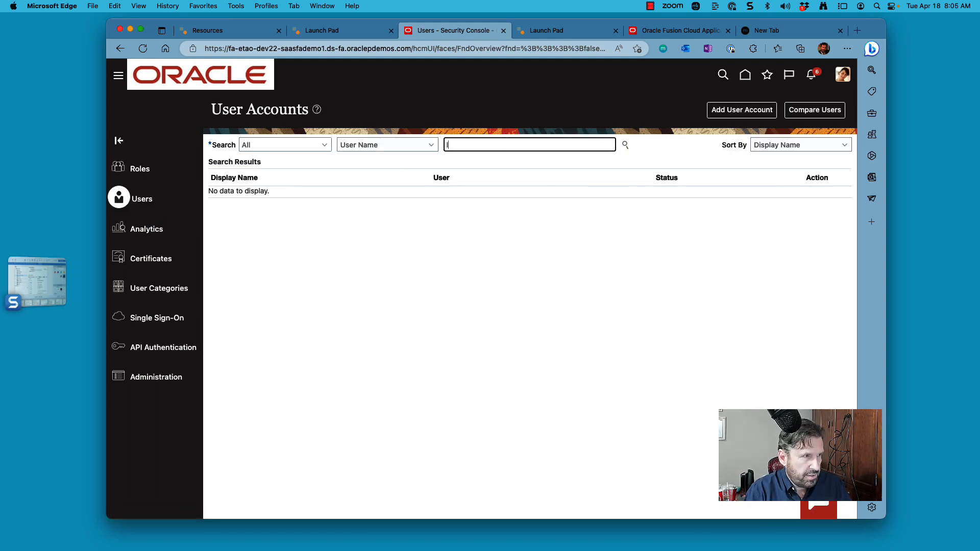
{"action": "type", "text": "lisa"}
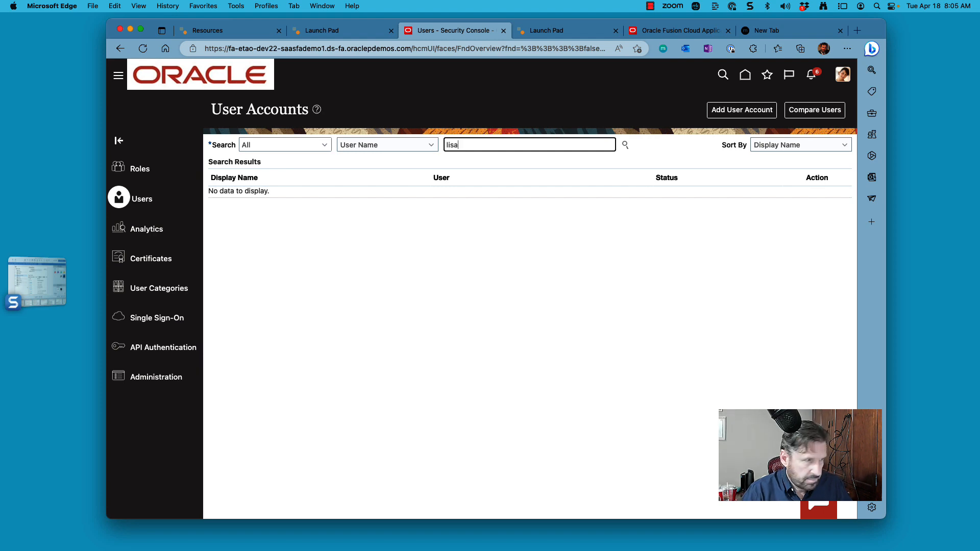
{"action": "key", "text": "Return"}
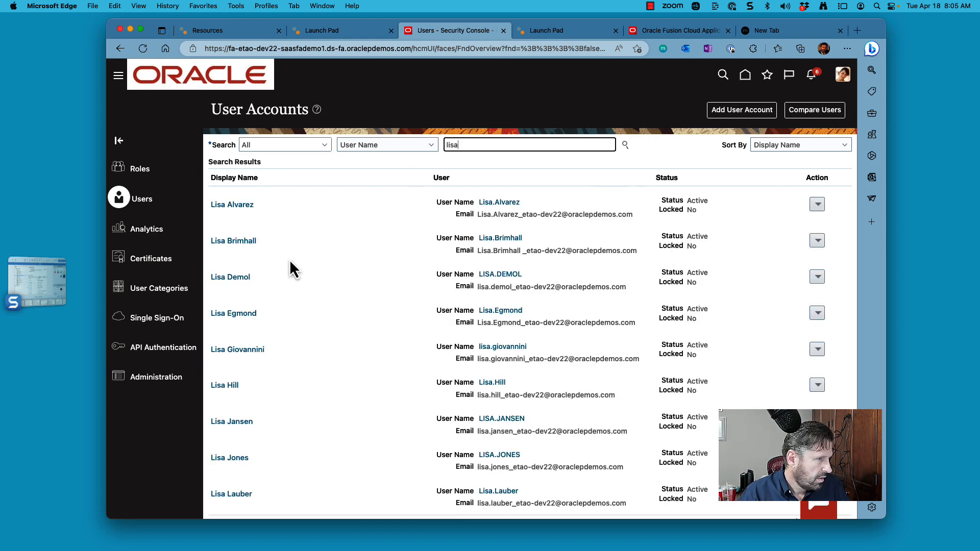
{"action": "scroll", "coordinate": [290, 263], "scroll_direction": "down", "scroll_amount": 2}
{"action": "left_click", "coordinate": [236, 397]}
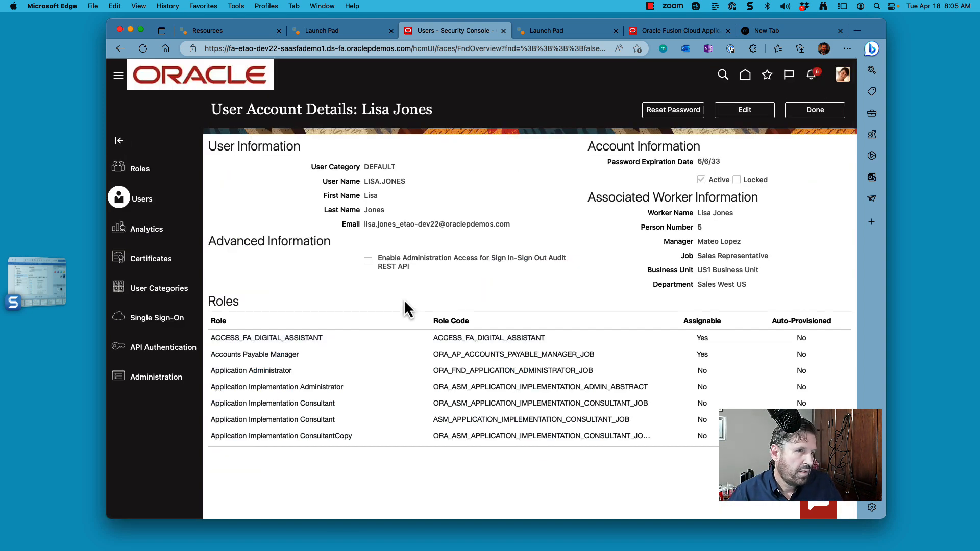
Review the account's assigned roles and switch it into edit mode
{"action": "scroll", "coordinate": [438, 372], "scroll_direction": "down", "scroll_amount": 2}
{"action": "scroll", "coordinate": [439, 371], "scroll_direction": "up", "scroll_amount": 2}
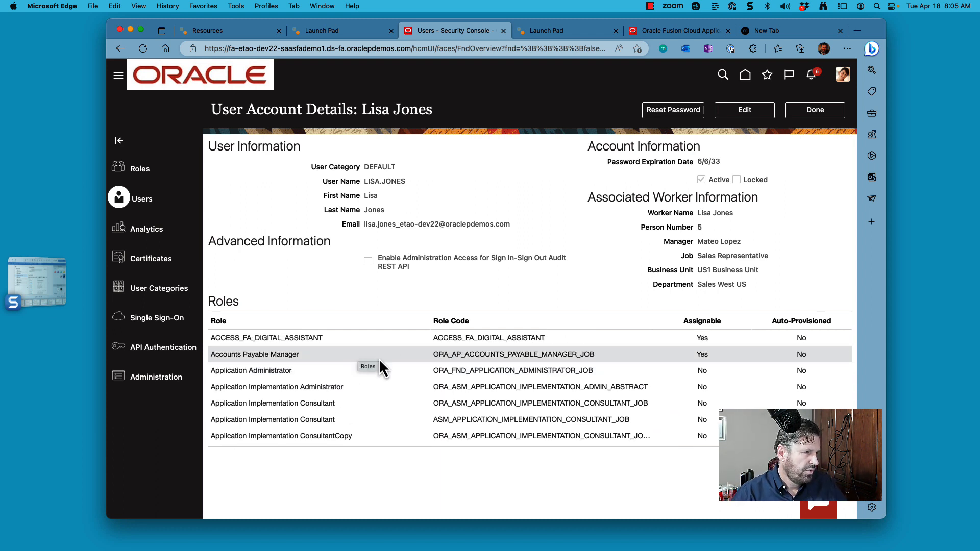
{"action": "scroll", "coordinate": [379, 363], "scroll_direction": "down", "scroll_amount": 1}
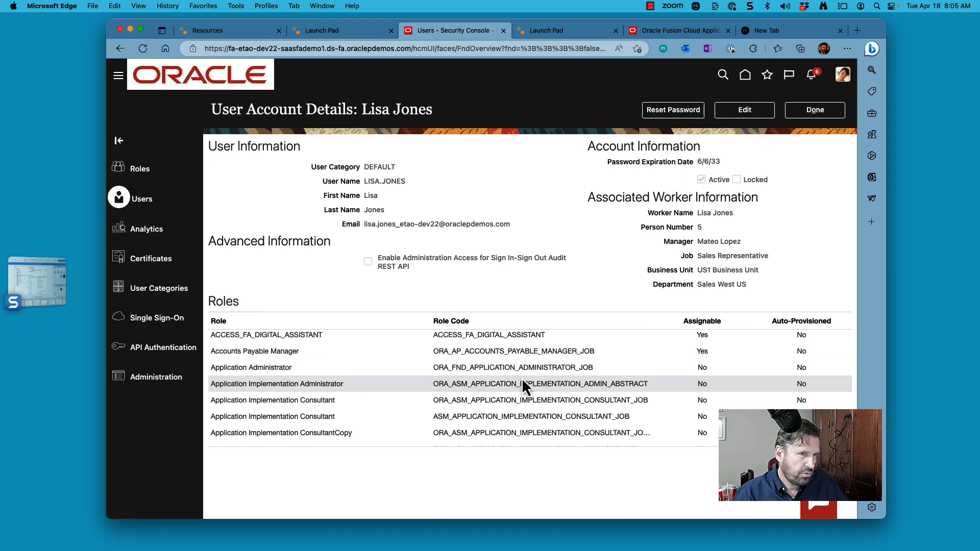
{"action": "left_click", "coordinate": [744, 111]}
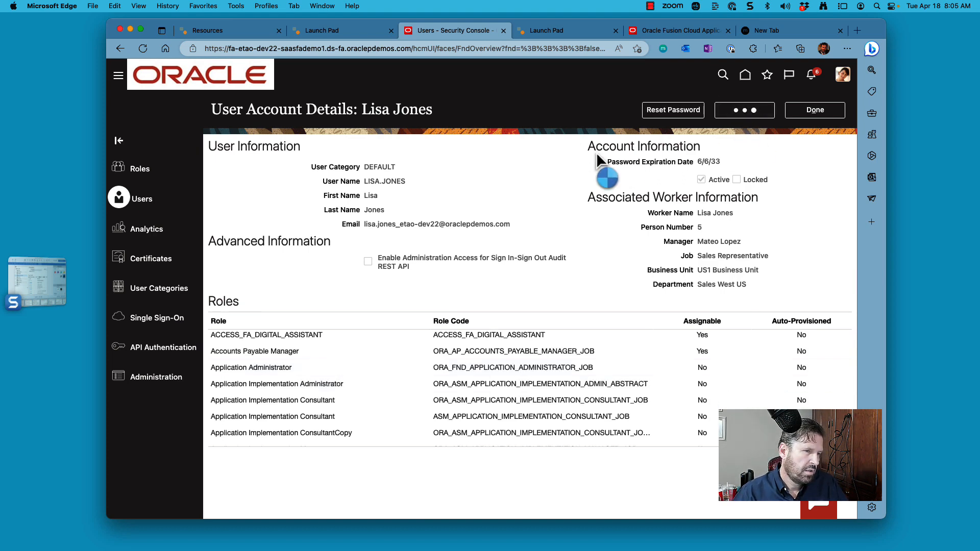
Close Add Role without adding anything, cancel the edits, and leave the account details
{"action": "left_click", "coordinate": [648, 361]}
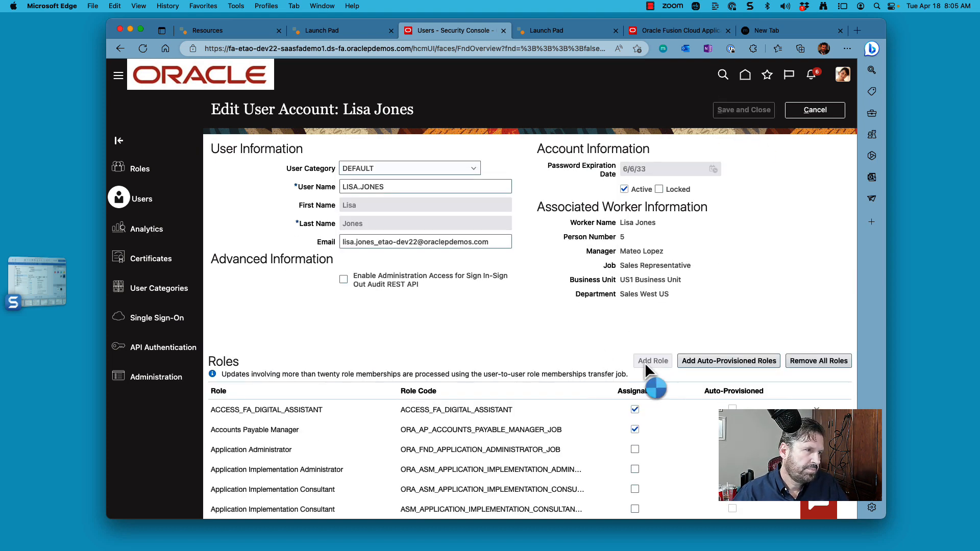
{"action": "left_click", "coordinate": [437, 189]}
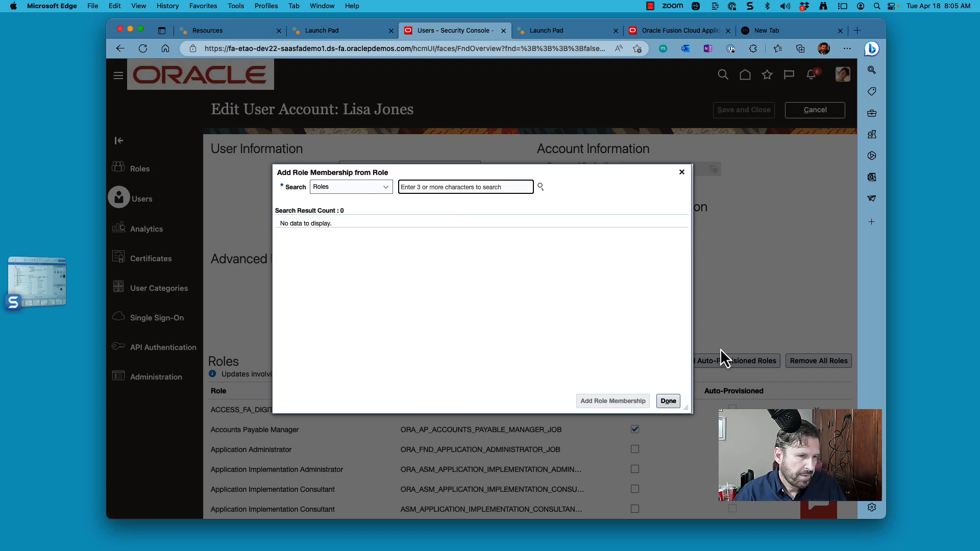
{"action": "left_click", "coordinate": [668, 401]}
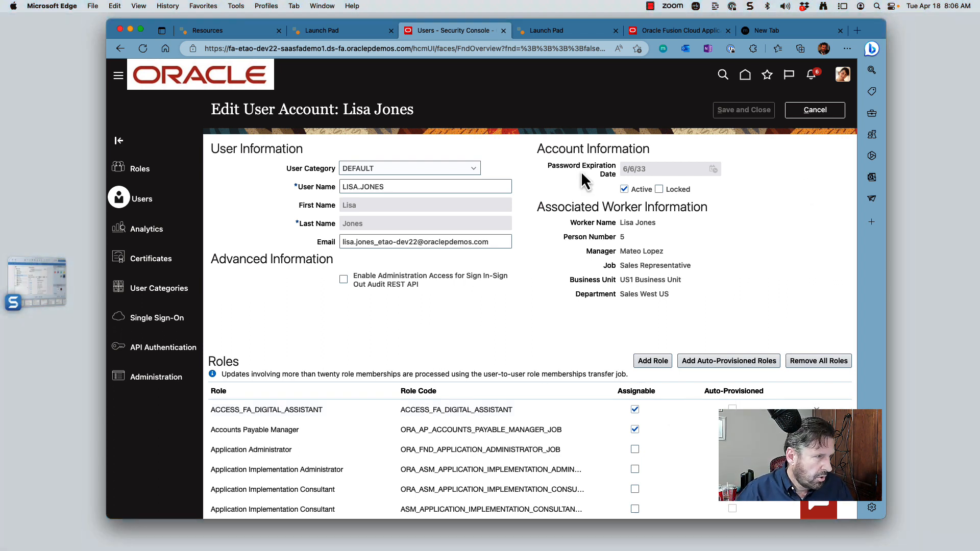
{"action": "scroll", "coordinate": [401, 449], "scroll_direction": "down", "scroll_amount": 10}
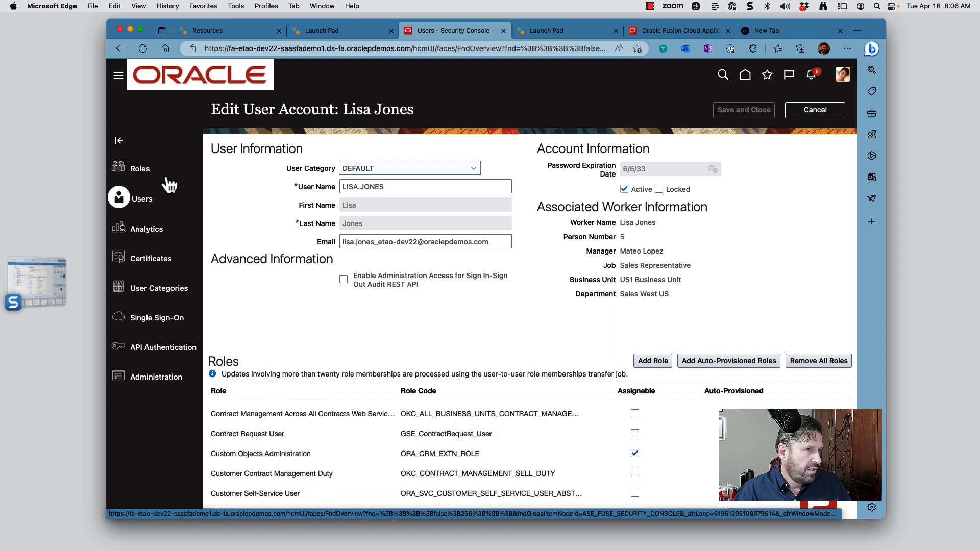
{"action": "left_click", "coordinate": [815, 111]}
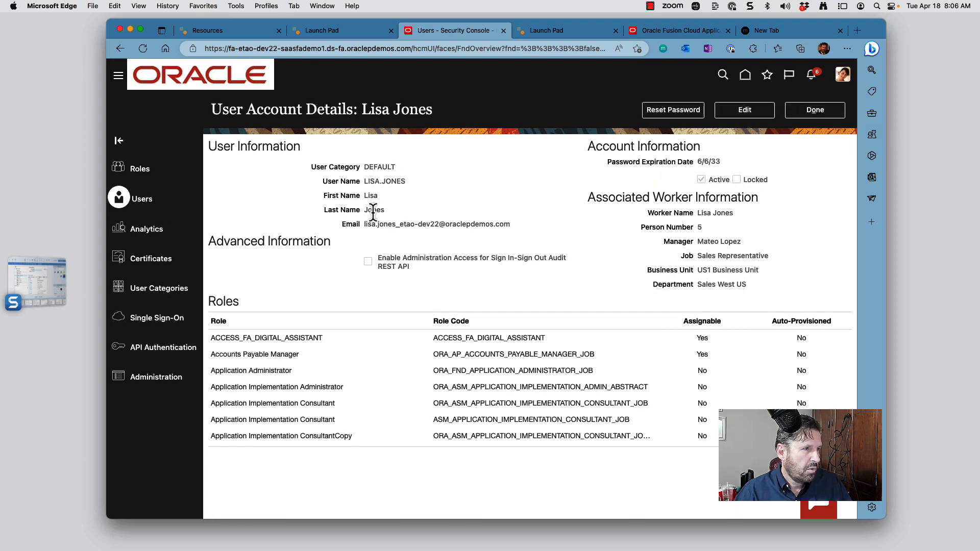
{"action": "left_click", "coordinate": [814, 113]}
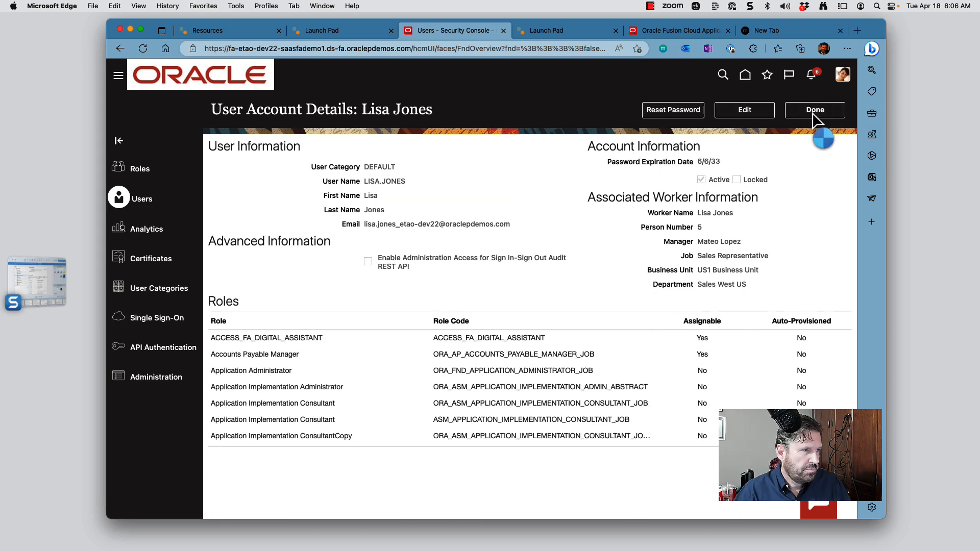
Replace the user name search with the buyer's user ID and open the matching account
{"action": "left_click", "coordinate": [452, 140]}
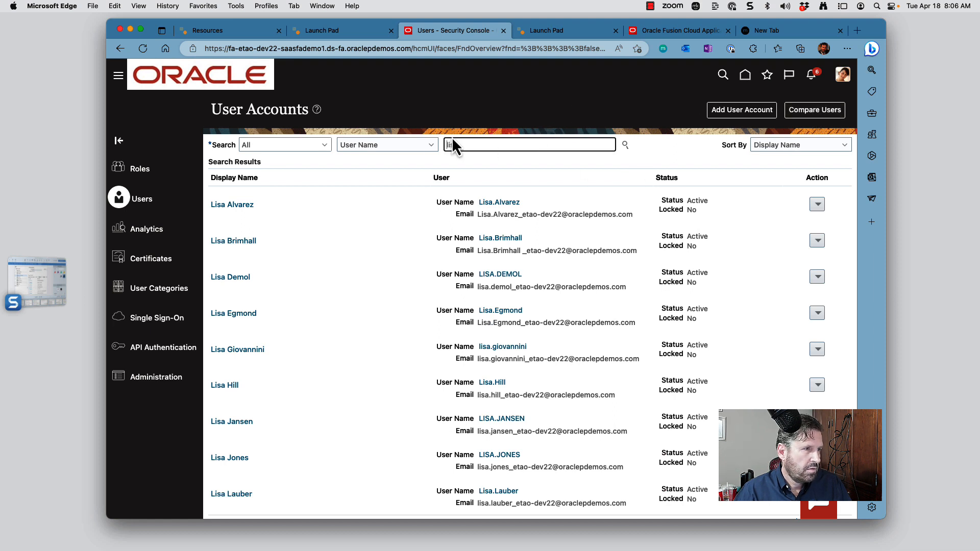
{"action": "double_click", "coordinate": [452, 145]}
{"action": "type", "text": "dave."}
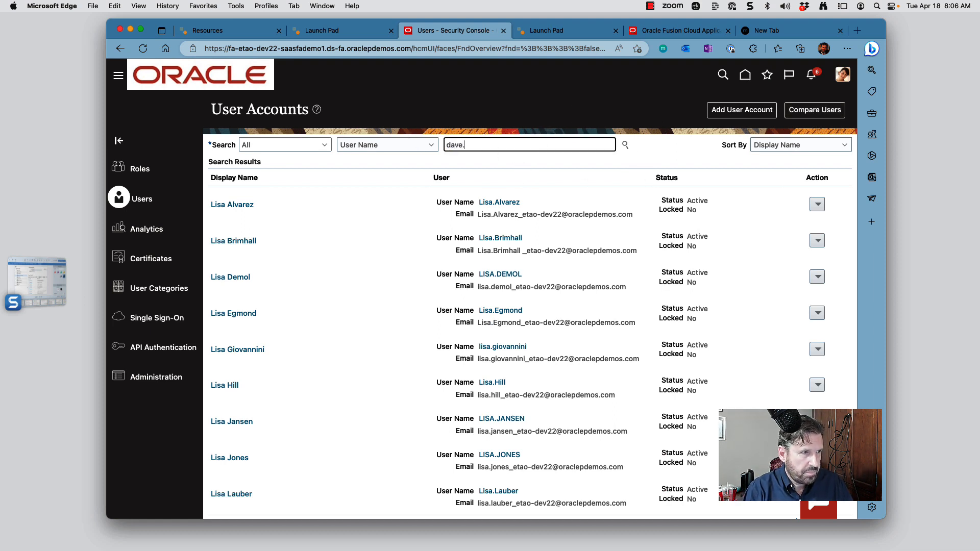
{"action": "type", "text": "beam"}
{"action": "left_click", "coordinate": [626, 147]}
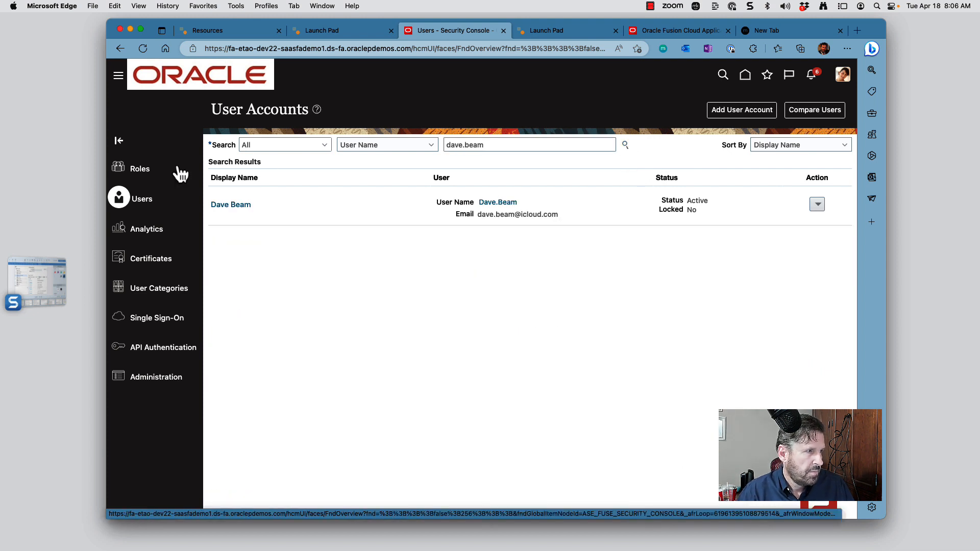
{"action": "left_click", "coordinate": [236, 204]}
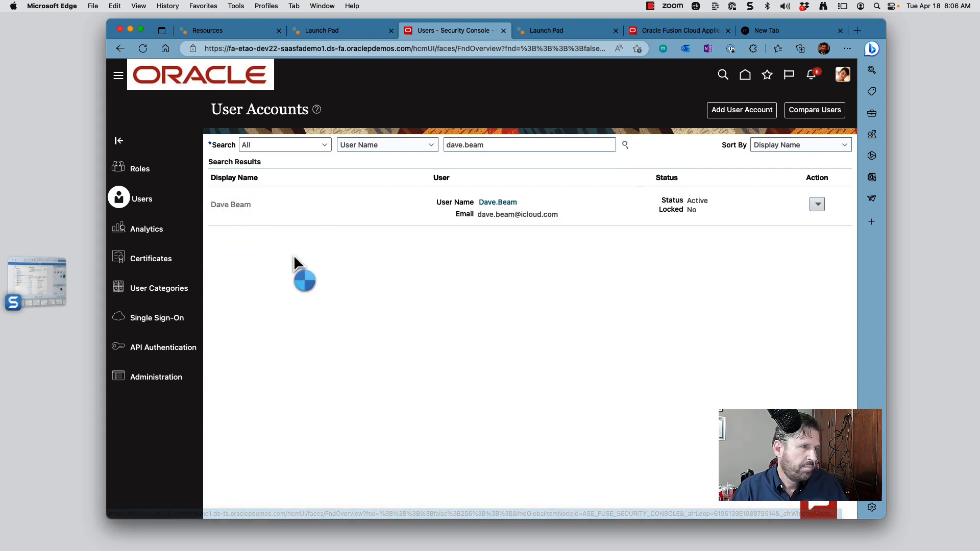
Scroll through the buyer's account details to review the procurement, materials planner and line manager roles
{"action": "scroll", "coordinate": [346, 354], "scroll_direction": "down", "scroll_amount": 1}
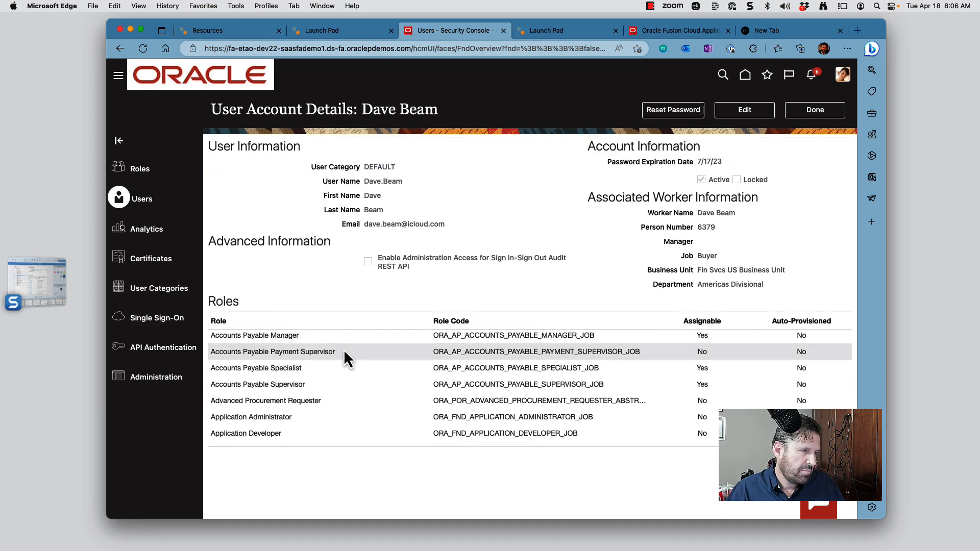
{"action": "scroll", "coordinate": [346, 357], "scroll_direction": "down", "scroll_amount": 3}
{"action": "scroll", "coordinate": [346, 357], "scroll_direction": "up", "scroll_amount": 2}
{"action": "scroll", "coordinate": [346, 357], "scroll_direction": "down", "scroll_amount": 1}
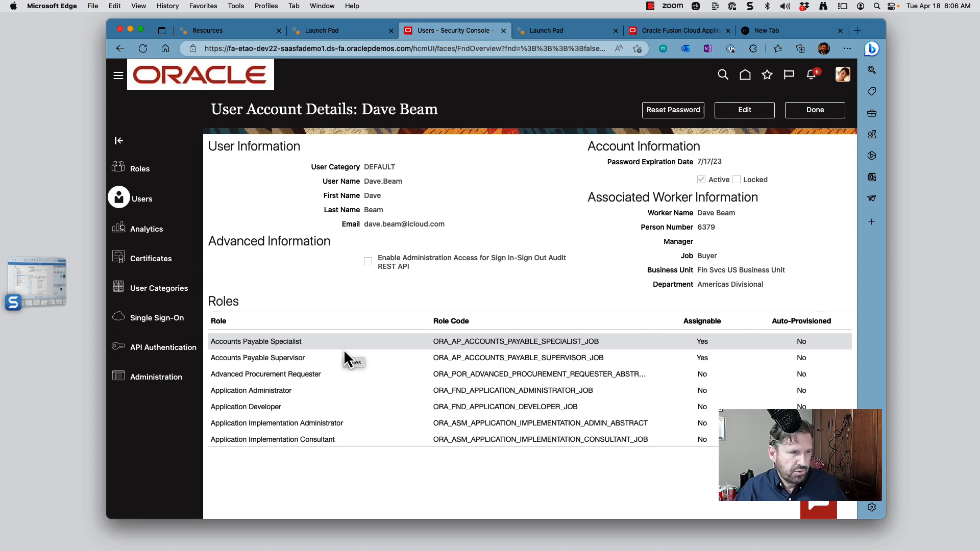
{"action": "scroll", "coordinate": [345, 352], "scroll_direction": "down", "scroll_amount": 2}
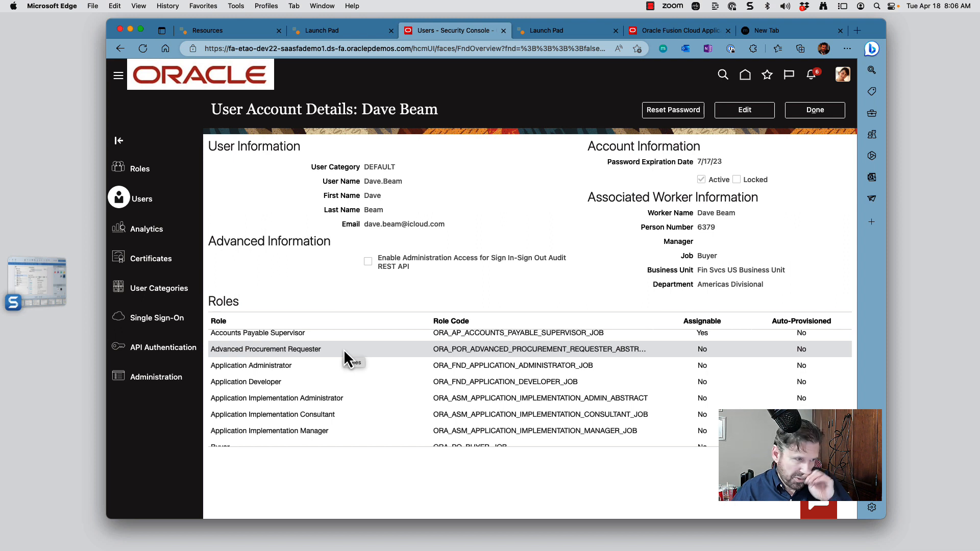
{"action": "scroll", "coordinate": [344, 353], "scroll_direction": "down", "scroll_amount": 2}
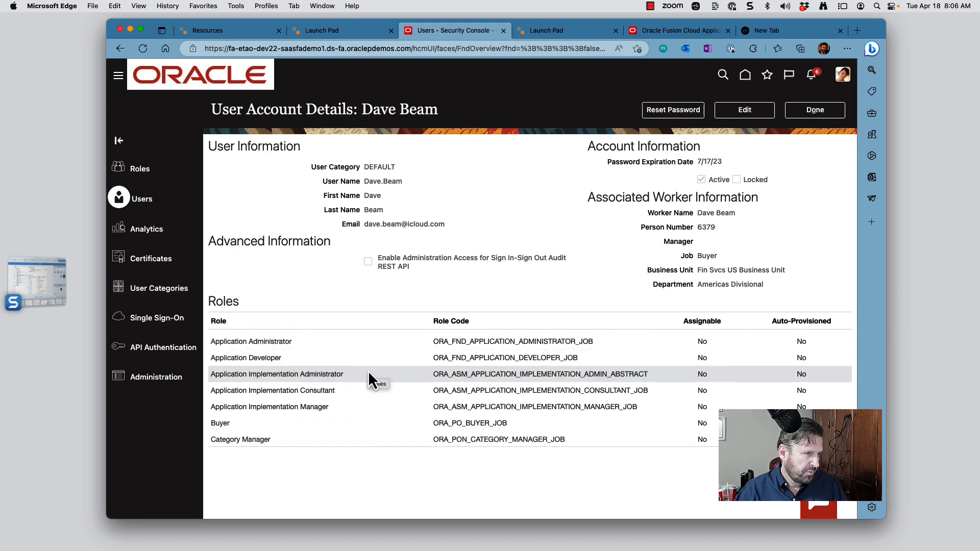
{"action": "scroll", "coordinate": [368, 372], "scroll_direction": "down", "scroll_amount": 1}
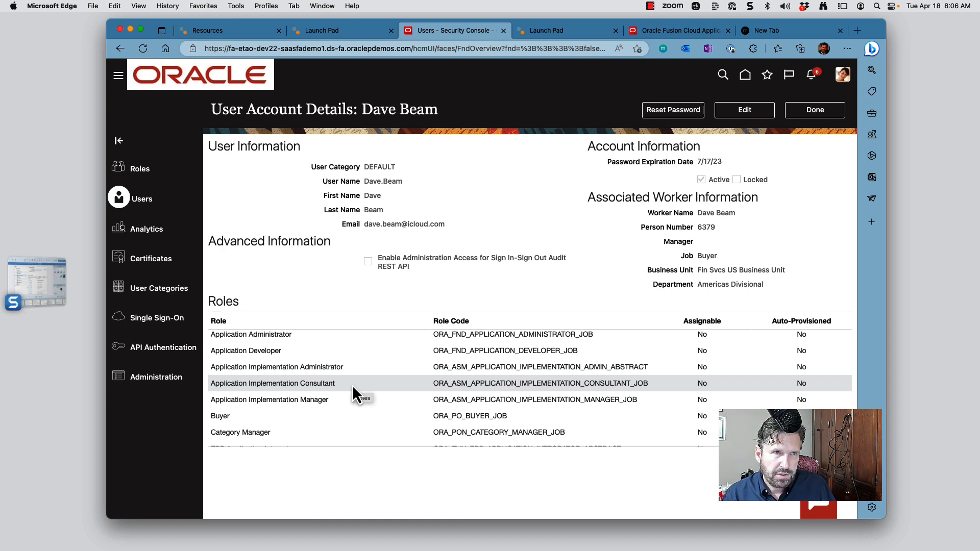
{"action": "scroll", "coordinate": [354, 386], "scroll_direction": "down", "scroll_amount": 5}
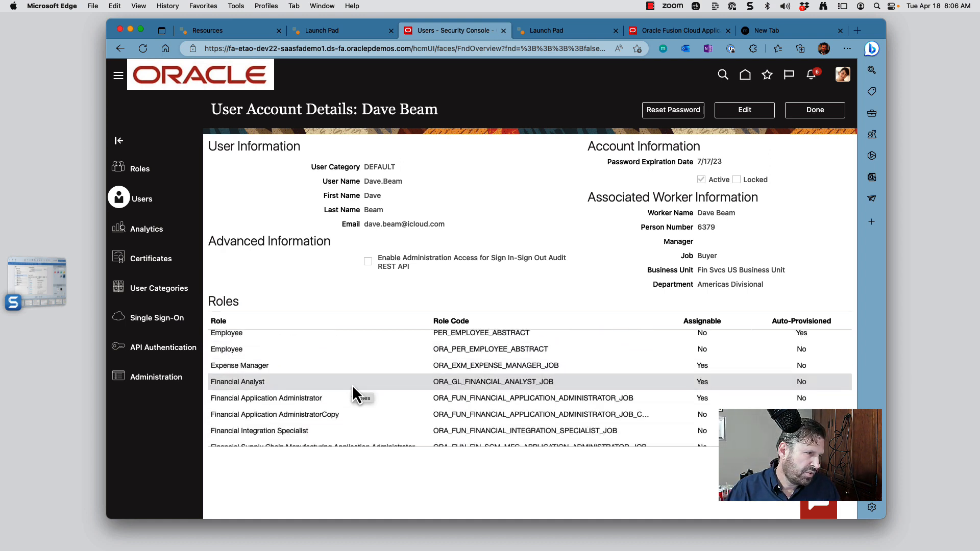
{"action": "scroll", "coordinate": [352, 385], "scroll_direction": "down", "scroll_amount": 6}
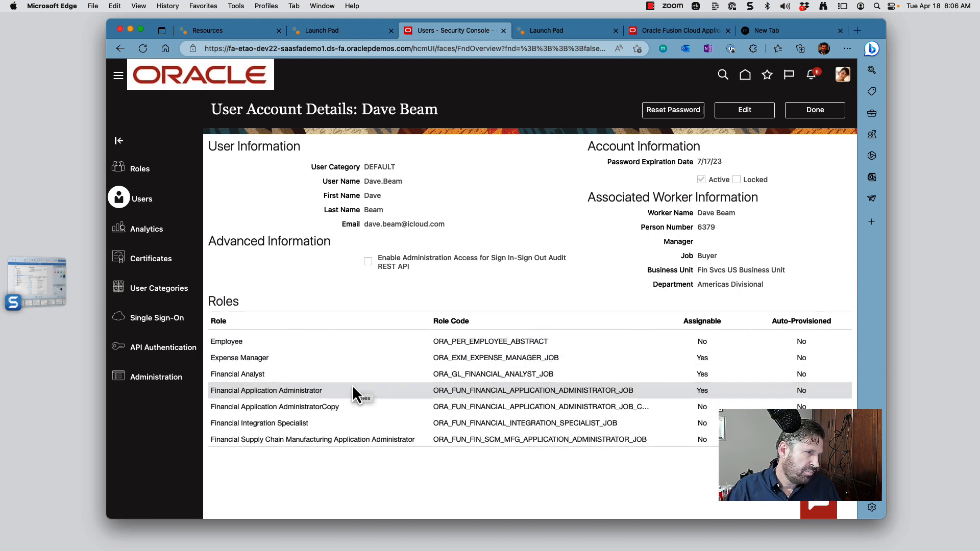
{"action": "scroll", "coordinate": [352, 385], "scroll_direction": "down", "scroll_amount": 8}
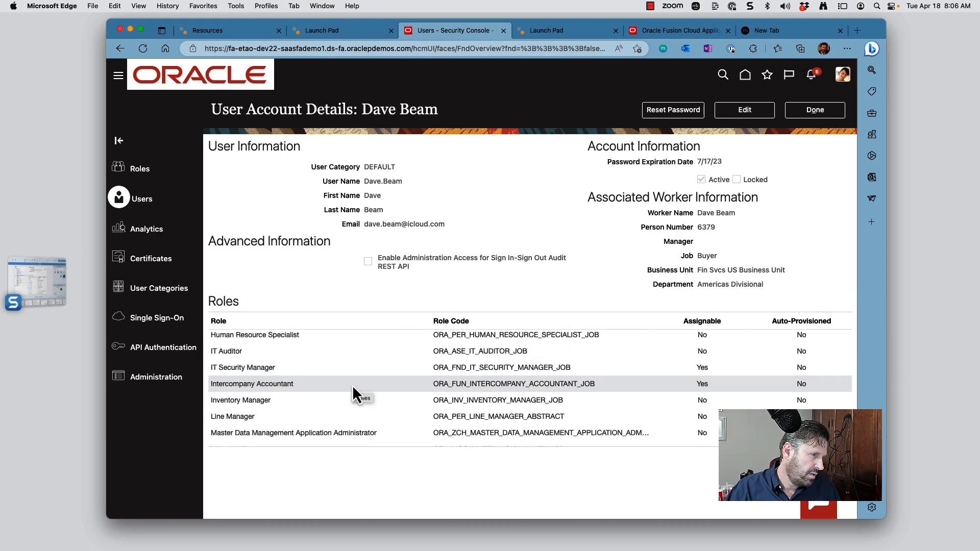
{"action": "scroll", "coordinate": [352, 385], "scroll_direction": "up", "scroll_amount": 12}
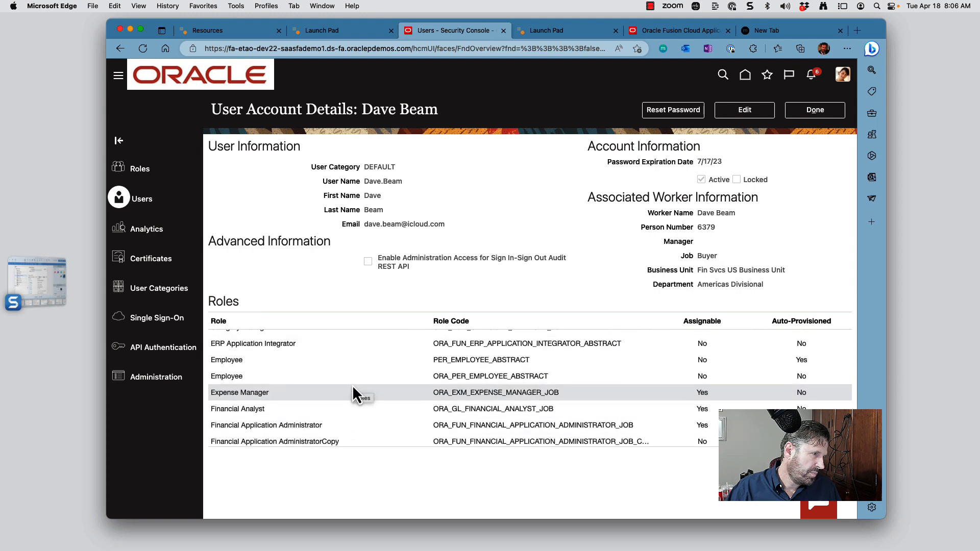
{"action": "scroll", "coordinate": [357, 368], "scroll_direction": "down", "scroll_amount": 3}
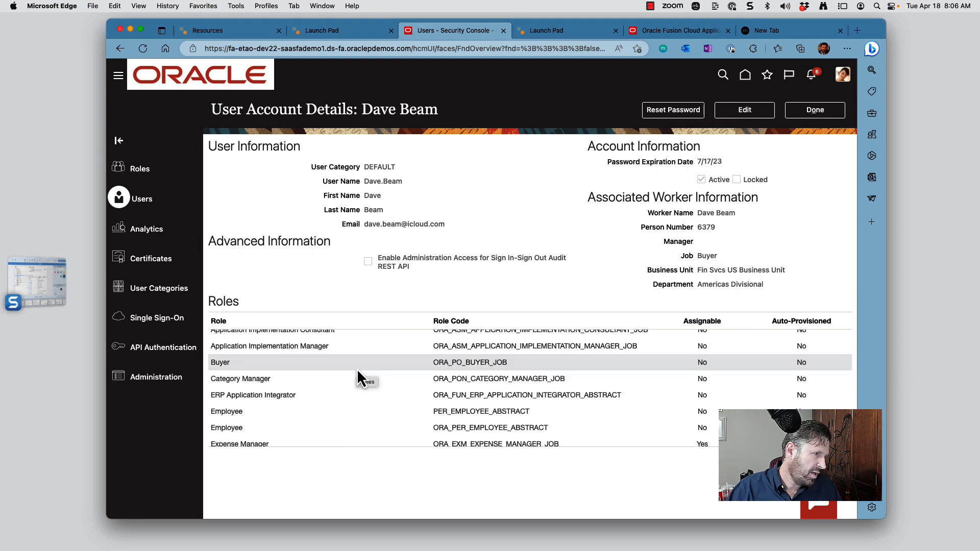
{"action": "scroll", "coordinate": [358, 371], "scroll_direction": "down", "scroll_amount": 5}
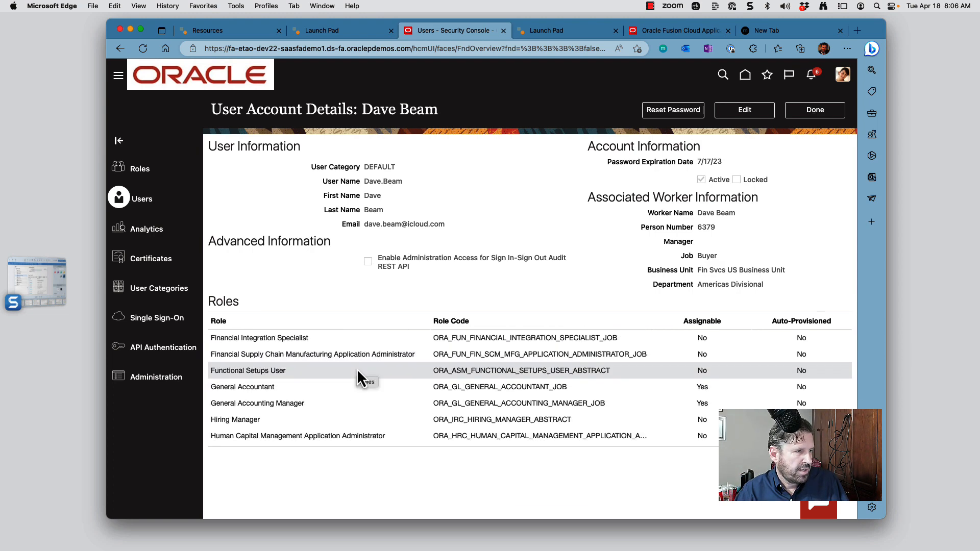
{"action": "scroll", "coordinate": [357, 368], "scroll_direction": "down", "scroll_amount": 1}
{"action": "scroll", "coordinate": [357, 369], "scroll_direction": "down", "scroll_amount": 1}
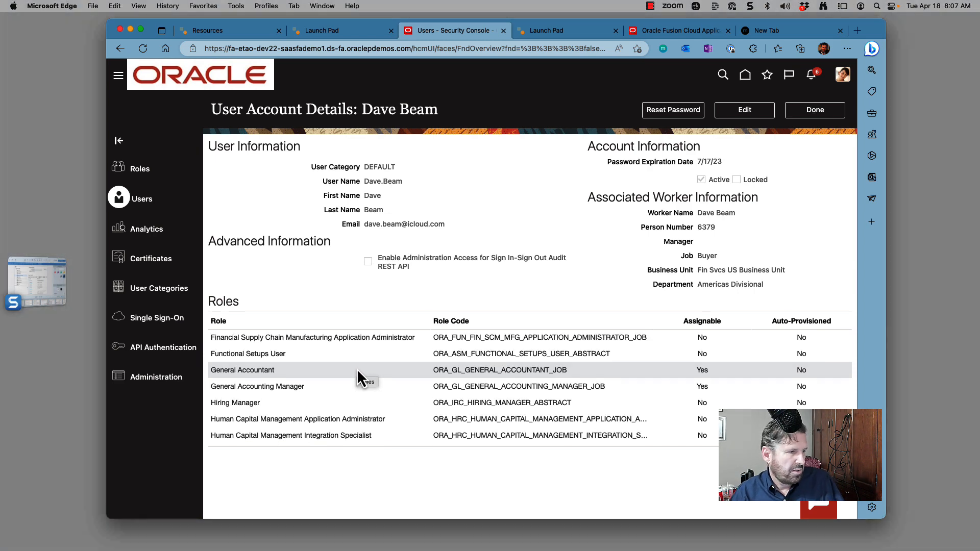
{"action": "scroll", "coordinate": [357, 369], "scroll_direction": "down", "scroll_amount": 6}
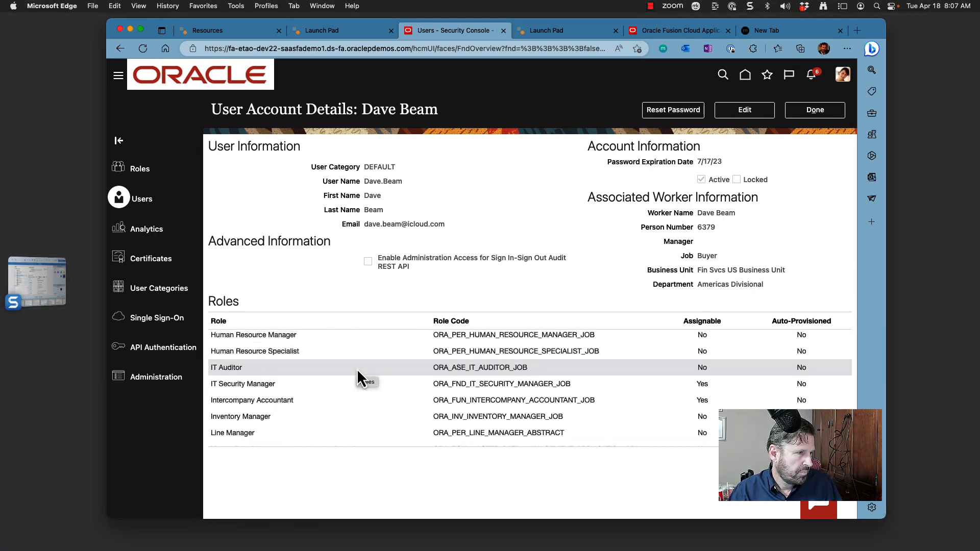
{"action": "scroll", "coordinate": [356, 369], "scroll_direction": "up", "scroll_amount": 1}
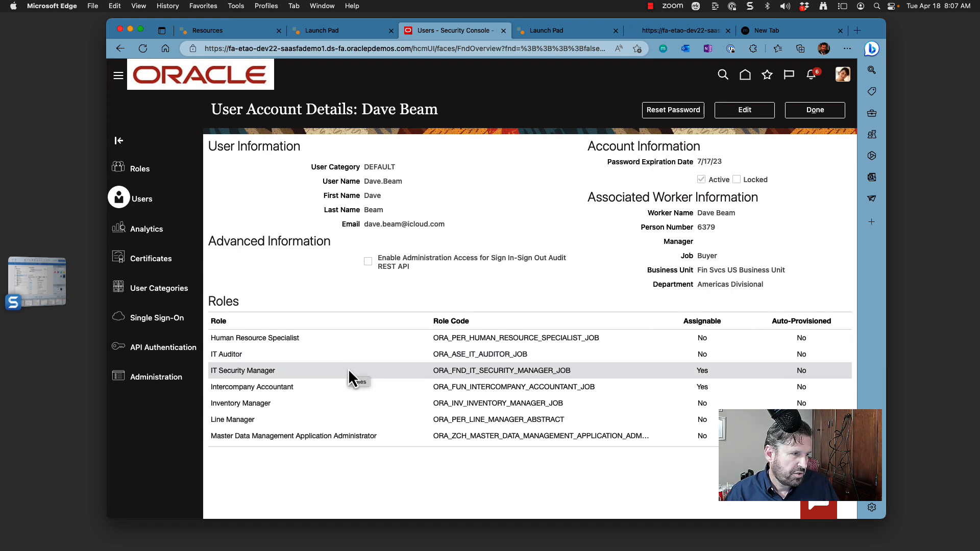
{"action": "scroll", "coordinate": [349, 373], "scroll_direction": "down", "scroll_amount": 1}
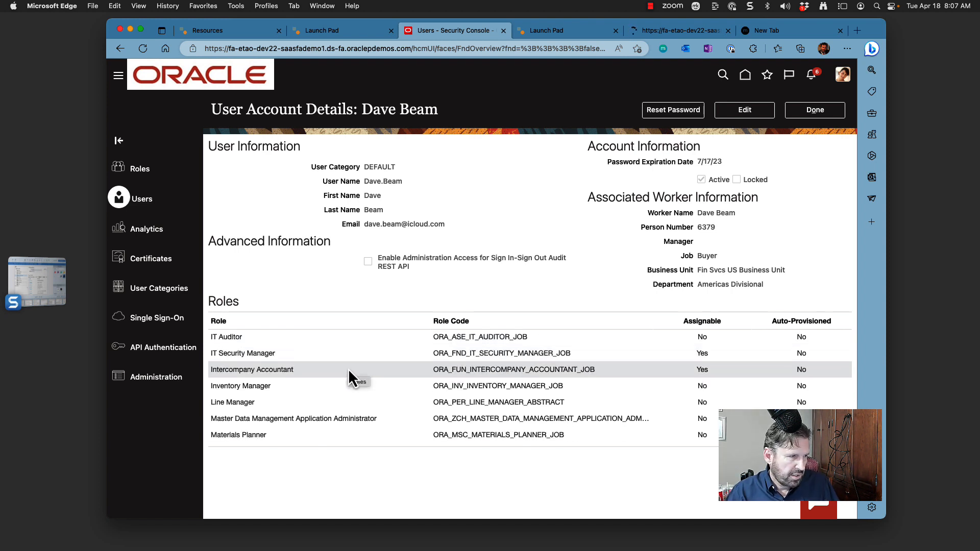
{"action": "scroll", "coordinate": [349, 372], "scroll_direction": "down", "scroll_amount": 2}
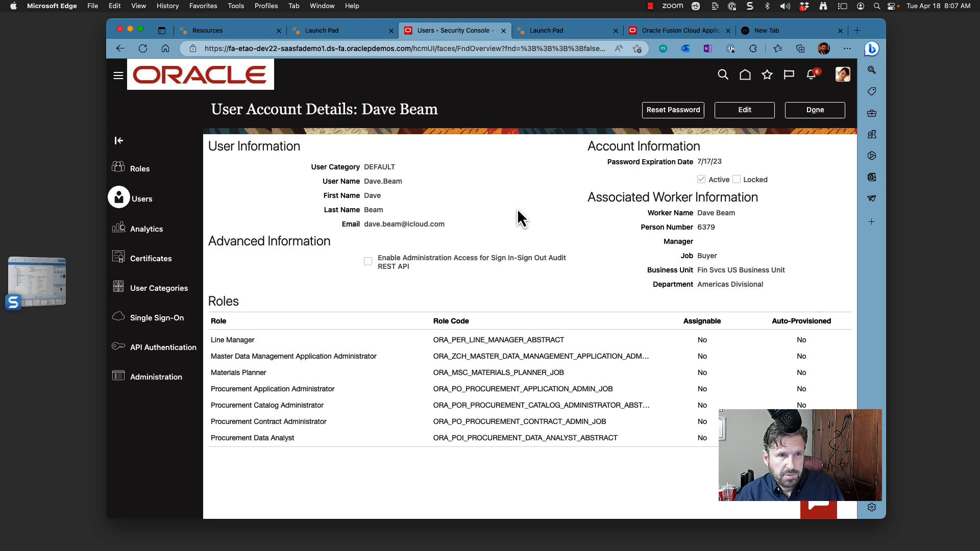
Close the account details and begin the ERP and SCM Cloud sign-in with the buyer's user ID
{"action": "left_click", "coordinate": [820, 113]}
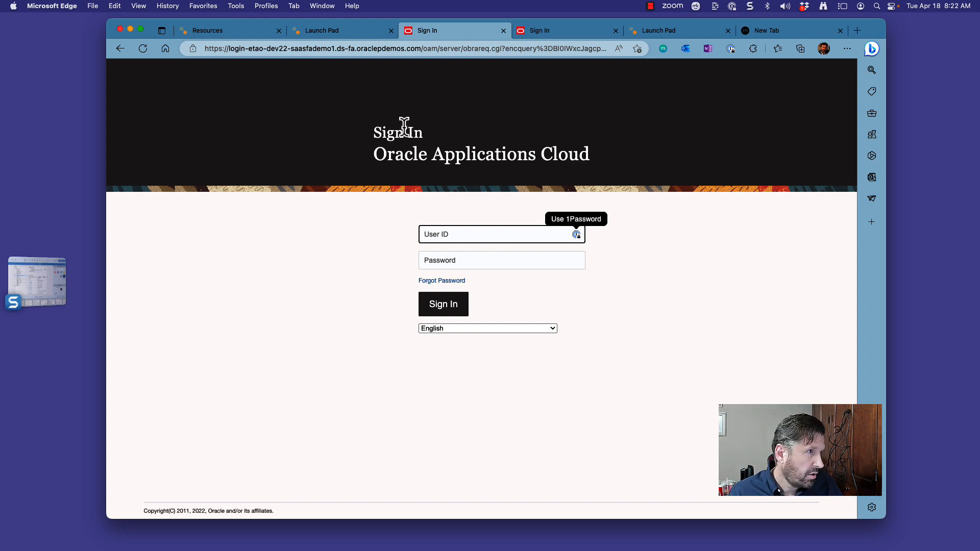
{"action": "left_click", "coordinate": [329, 35]}
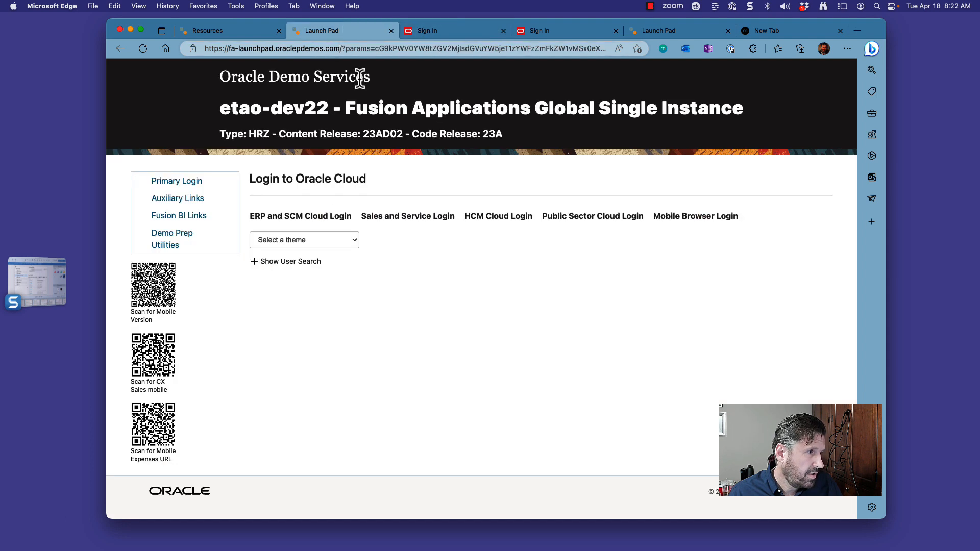
{"action": "left_click", "coordinate": [310, 220]}
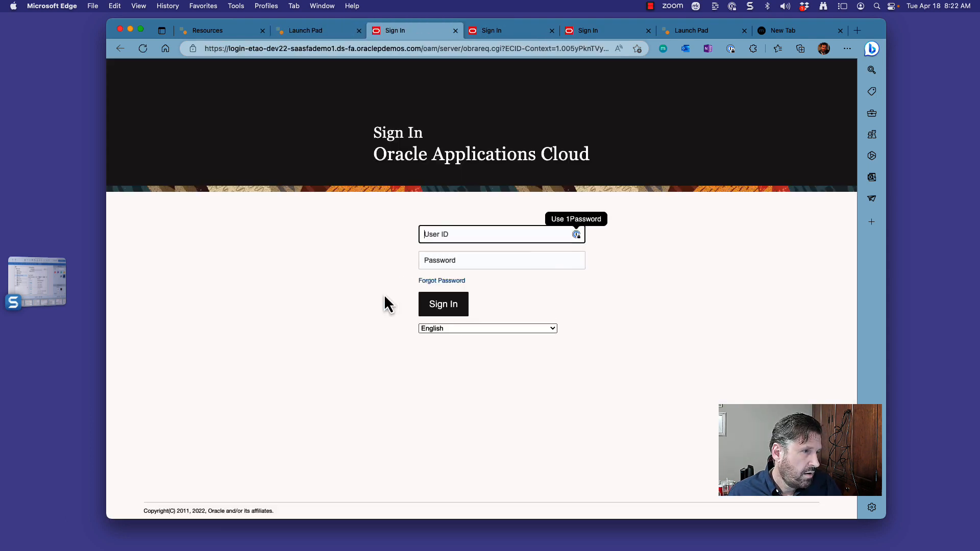
{"action": "type", "text": "dave.be"}
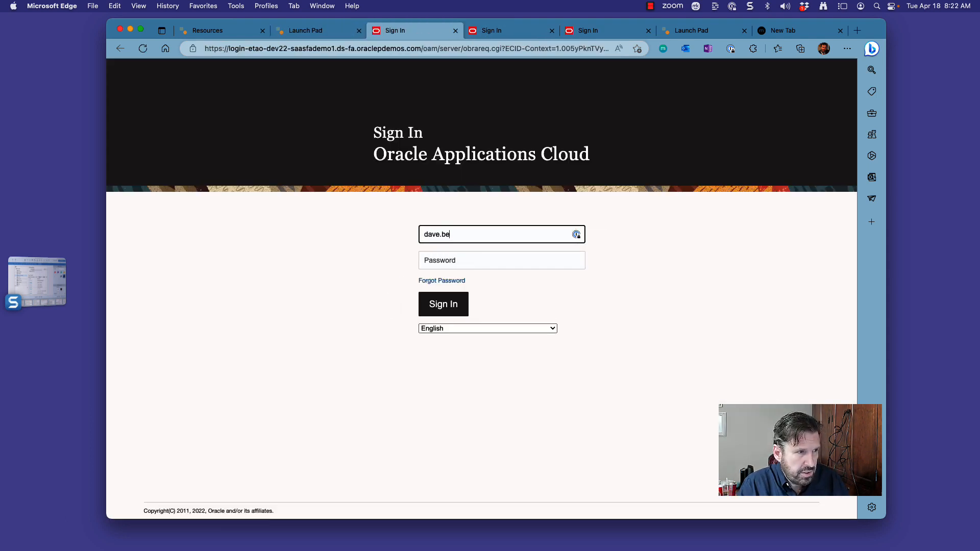
{"action": "type", "text": "am"}
{"action": "key", "text": "Tab"}
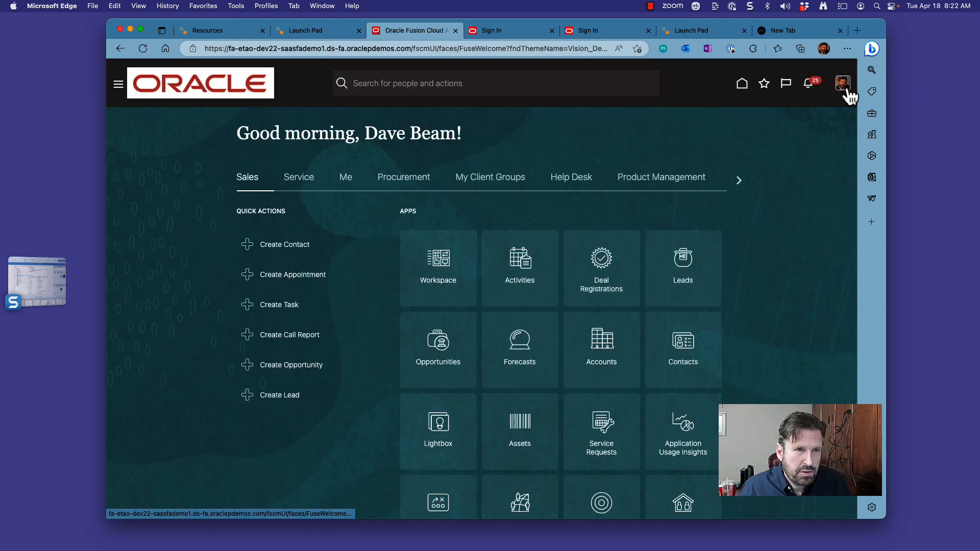
Go to Setup and Maintenance and switch the setup offering to Procurement
{"action": "left_click", "coordinate": [843, 83]}
{"action": "left_click", "coordinate": [683, 227]}
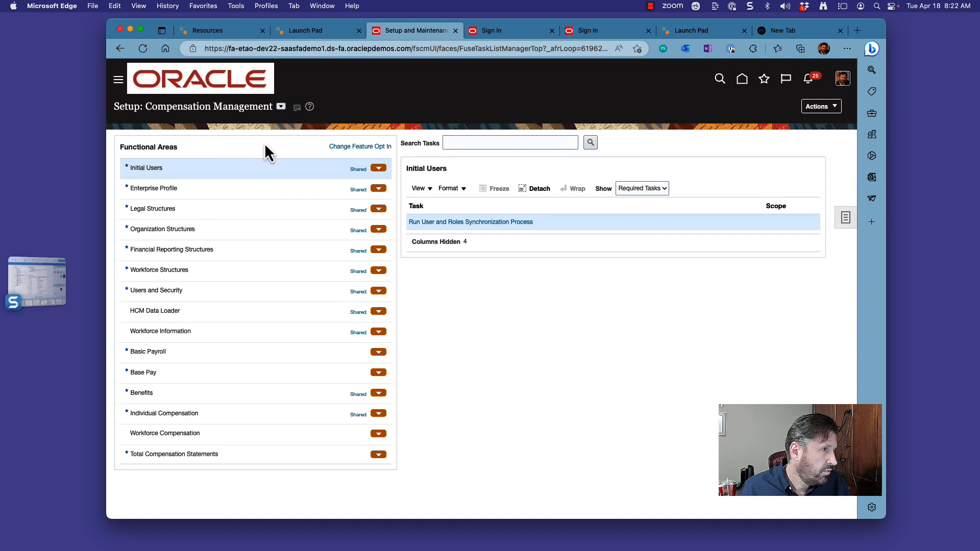
{"action": "left_click", "coordinate": [280, 107]}
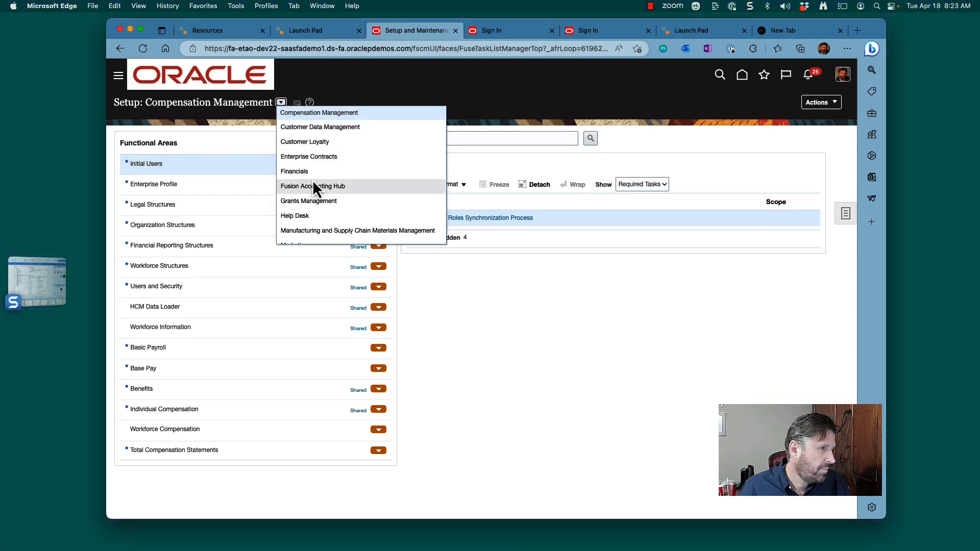
{"action": "scroll", "coordinate": [313, 180], "scroll_direction": "down", "scroll_amount": 2}
{"action": "left_click", "coordinate": [299, 189]}
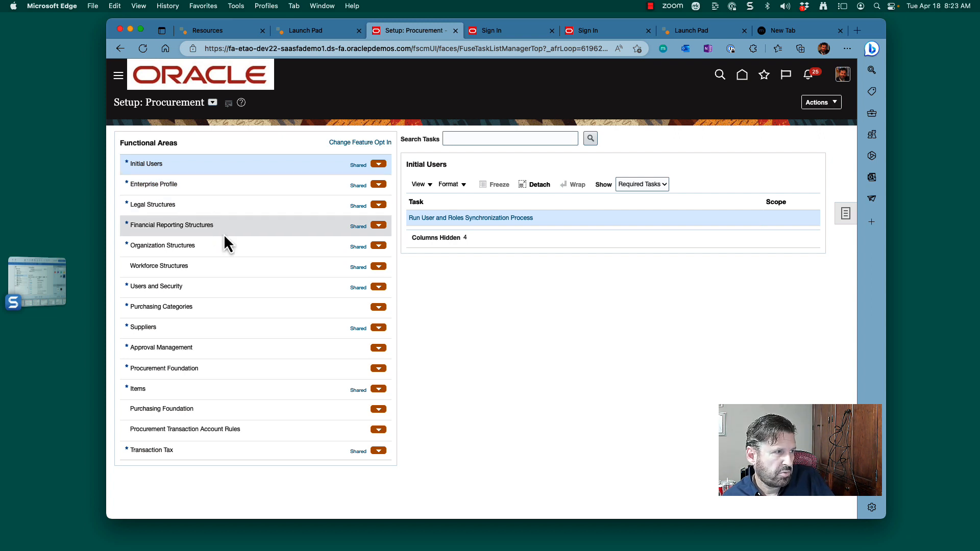
Show All Tasks for the Users and Security functional area and bring up the Tasks side panel
{"action": "scroll", "coordinate": [223, 234], "scroll_direction": "down", "scroll_amount": 2}
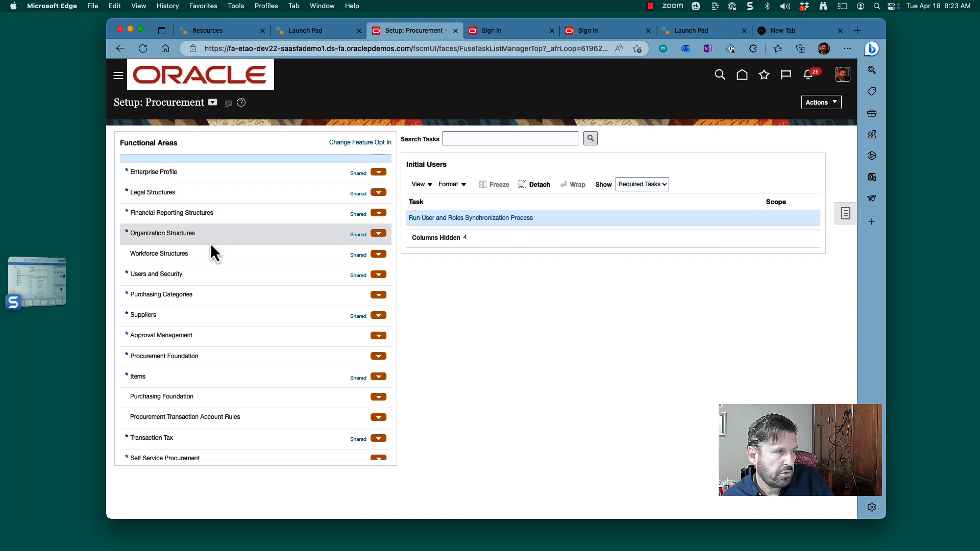
{"action": "left_click", "coordinate": [202, 279]}
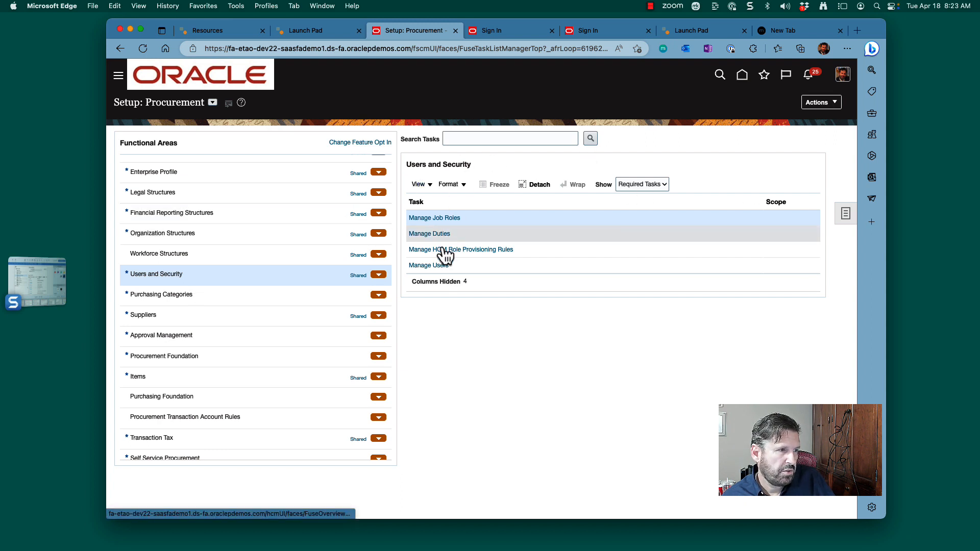
{"action": "left_click", "coordinate": [666, 187]}
{"action": "left_click", "coordinate": [663, 176]}
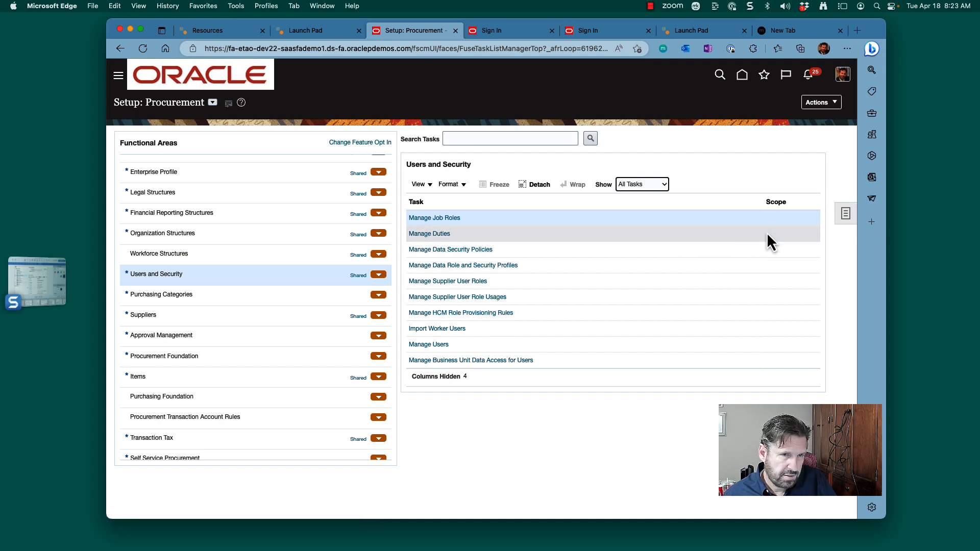
{"action": "left_click", "coordinate": [844, 216]}
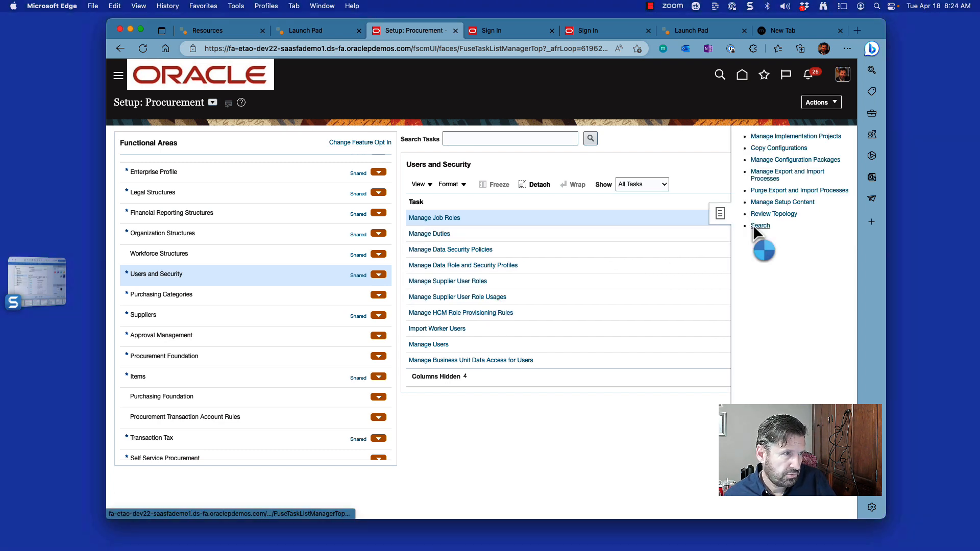
Search setup for 'Agent' and go to Manage Procurement Agents from the Procurement Agent object
{"action": "left_click", "coordinate": [754, 225]}
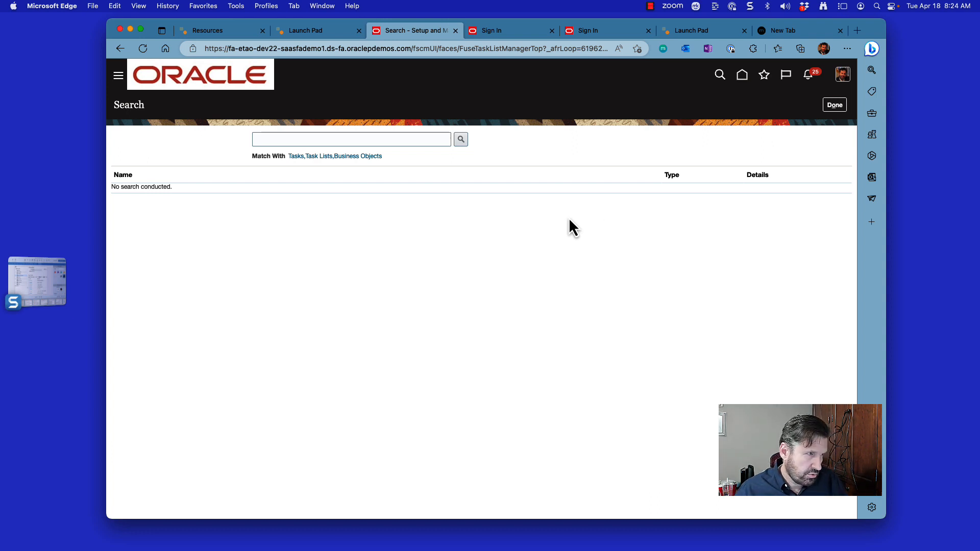
{"action": "left_click", "coordinate": [421, 141]}
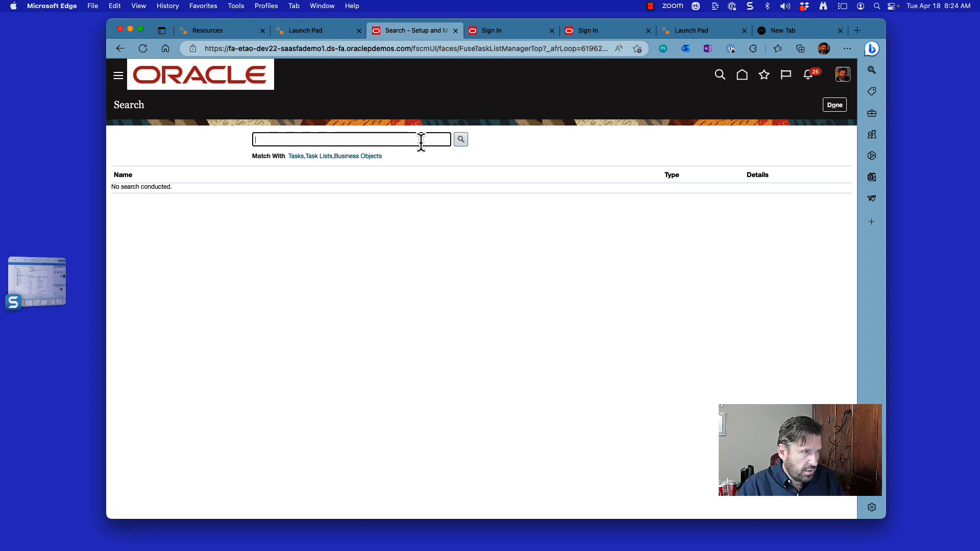
{"action": "type", "text": "Agen"}
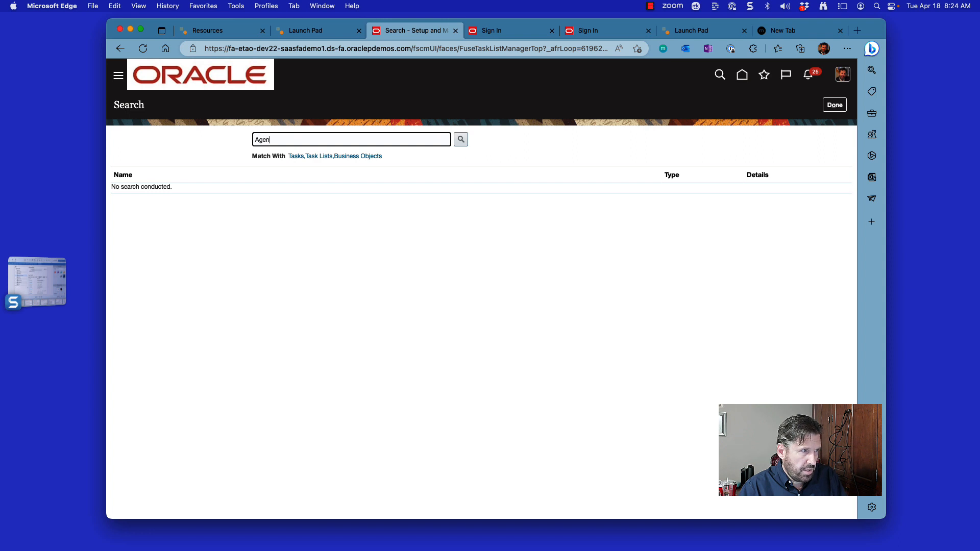
{"action": "type", "text": "t"}
{"action": "key", "text": "Return"}
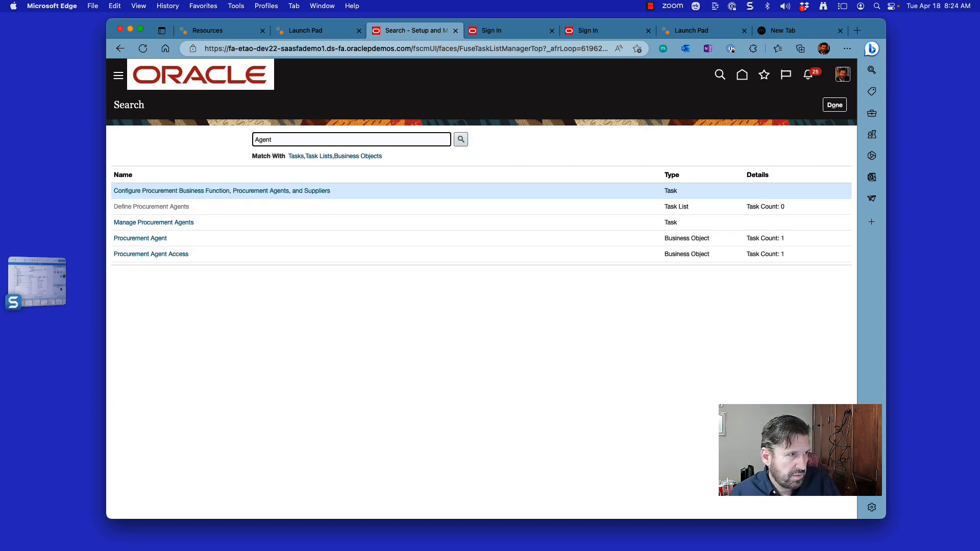
{"action": "left_click", "coordinate": [147, 239]}
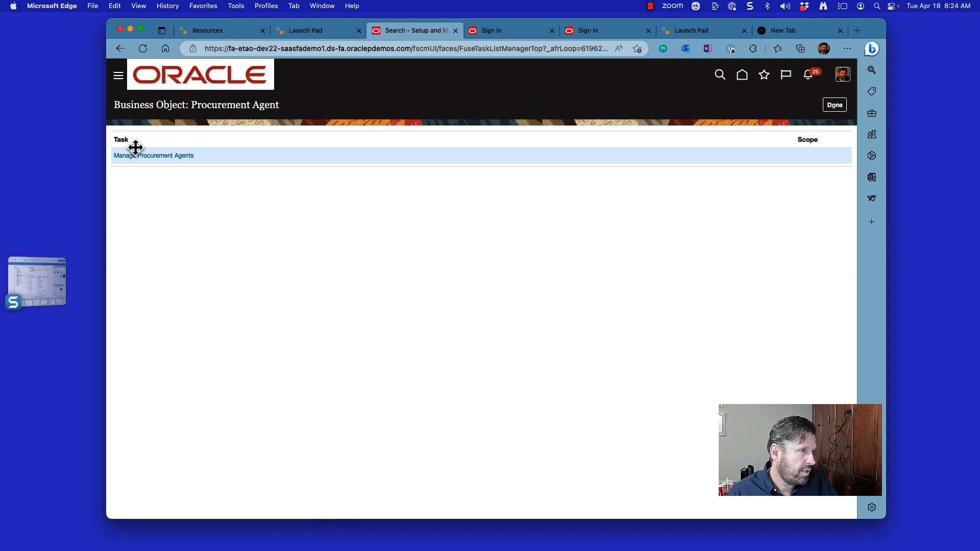
{"action": "left_click", "coordinate": [142, 155]}
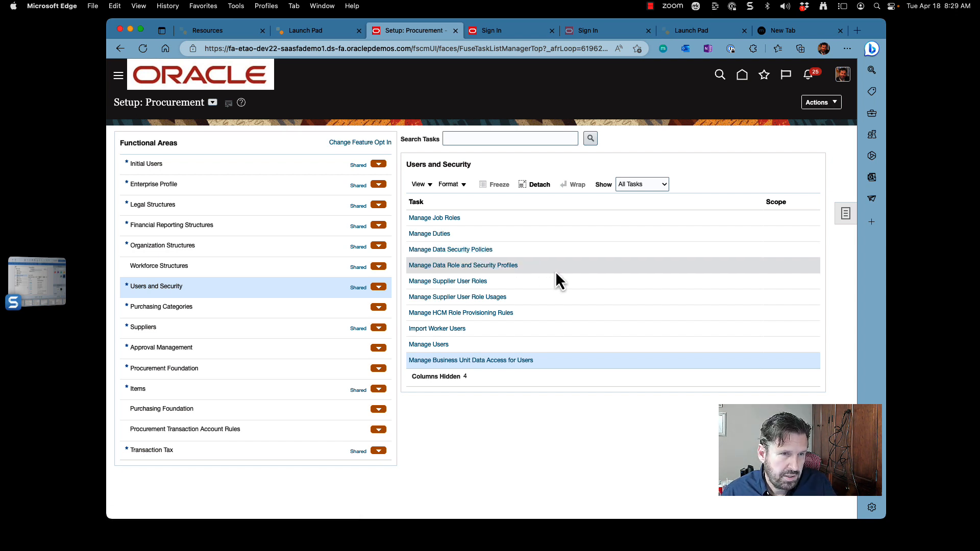
Repeat the setup search with 'ag' and reopen the Manage Procurement Agents task
{"action": "left_click", "coordinate": [846, 216]}
{"action": "left_click", "coordinate": [764, 226]}
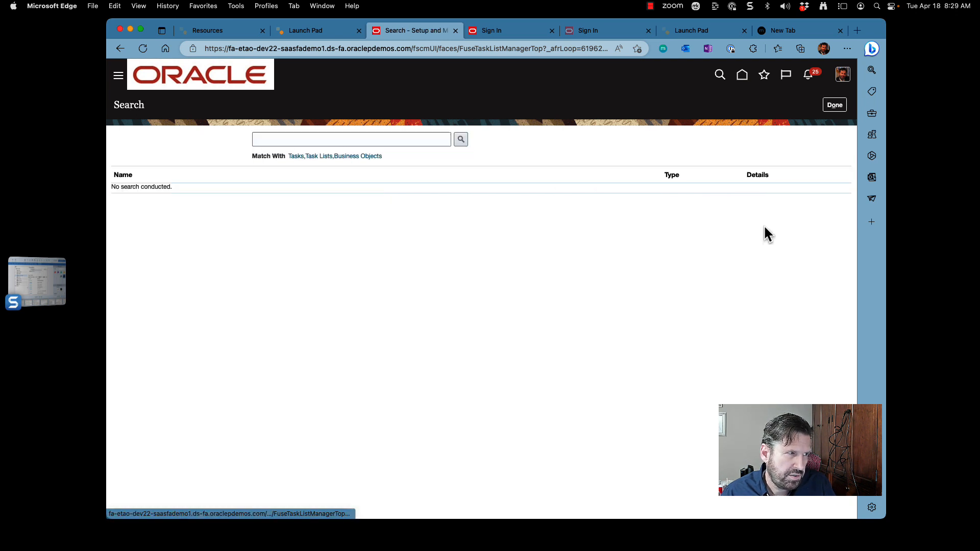
{"action": "left_click", "coordinate": [320, 140]}
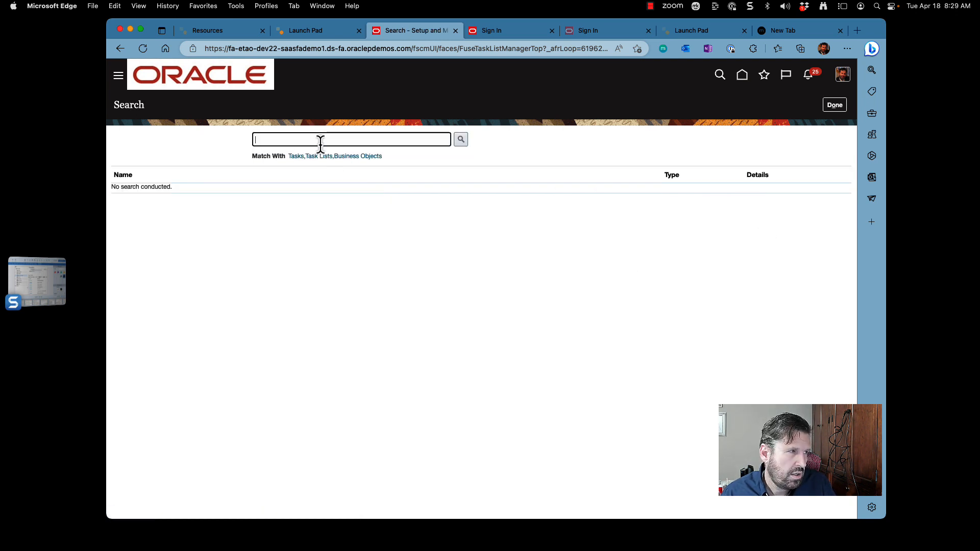
{"action": "key", "text": "BackSpace"}
{"action": "type", "text": "agent"}
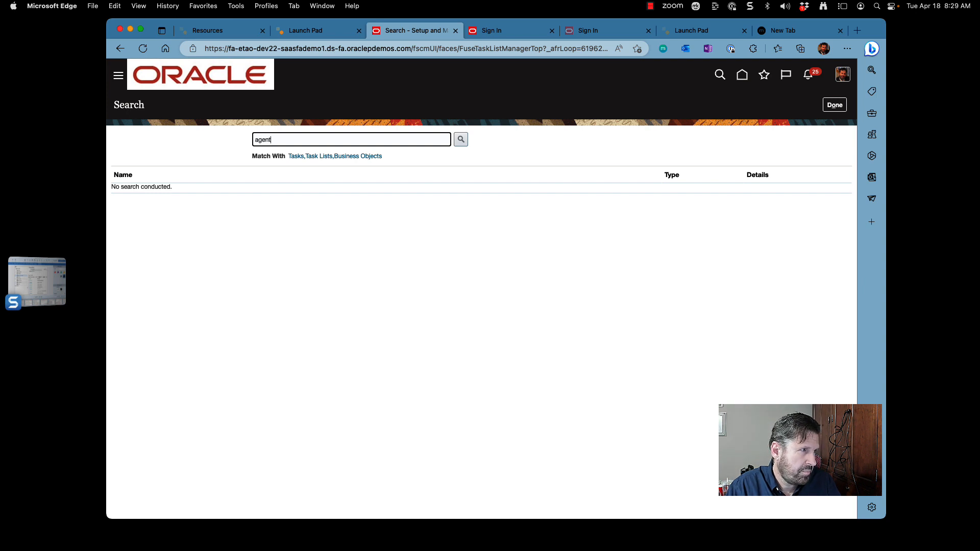
{"action": "key", "text": "Return"}
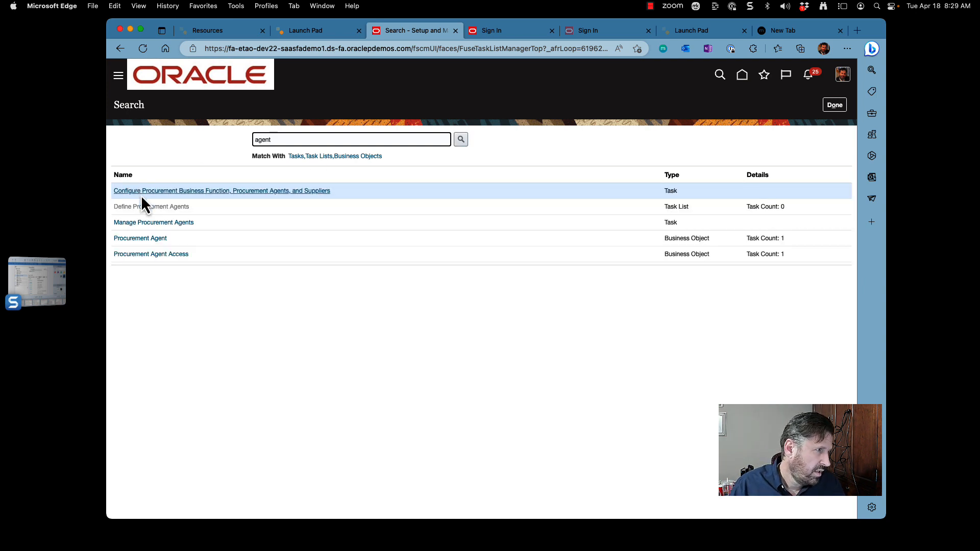
{"action": "left_click", "coordinate": [141, 238]}
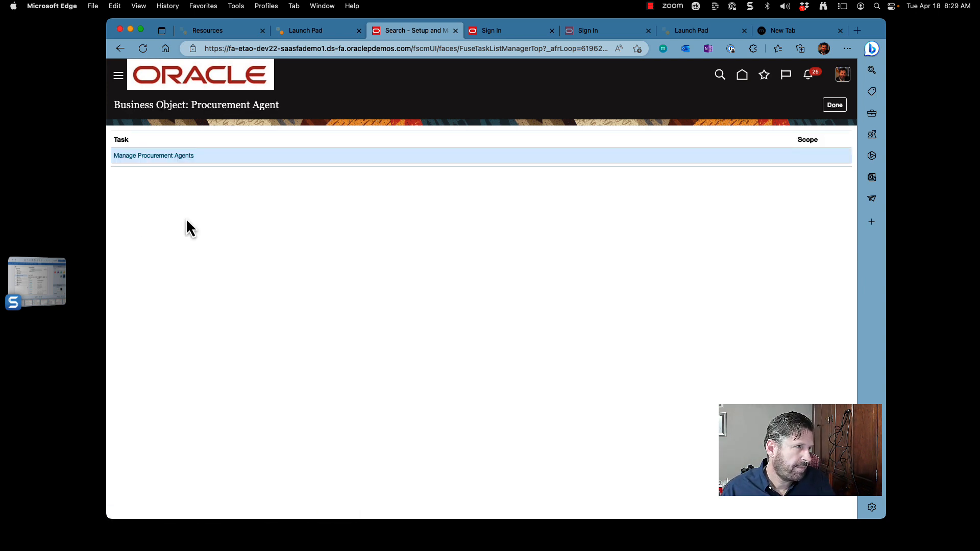
{"action": "left_click", "coordinate": [159, 155]}
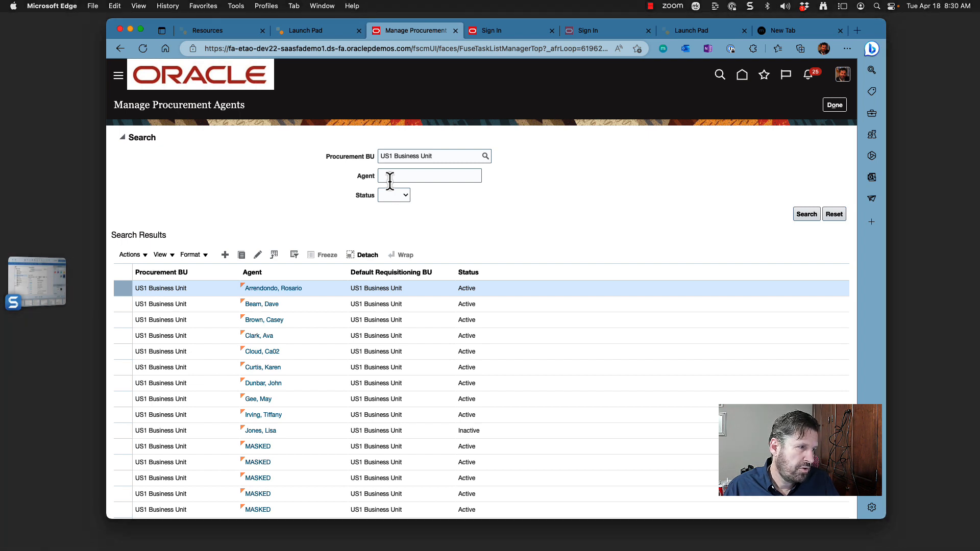
Select the buyer's active US1 agent row, exit with Done twice, and bring up the setup offerings list
{"action": "left_click", "coordinate": [292, 307]}
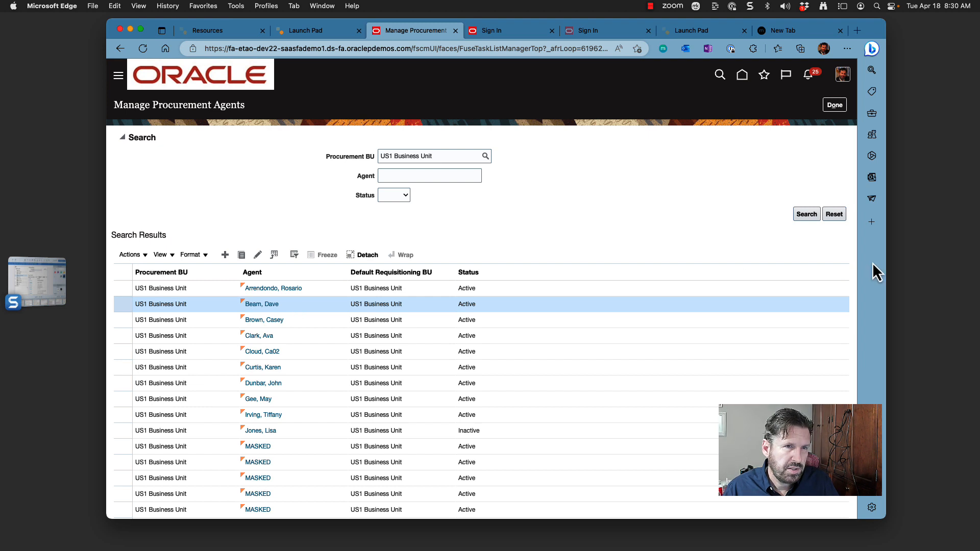
{"action": "left_click", "coordinate": [835, 106]}
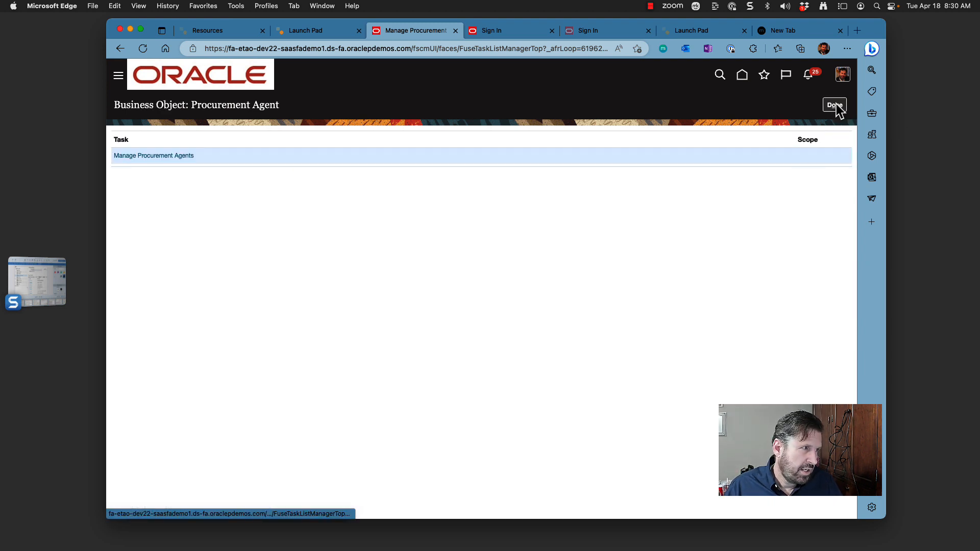
{"action": "left_click", "coordinate": [836, 105]}
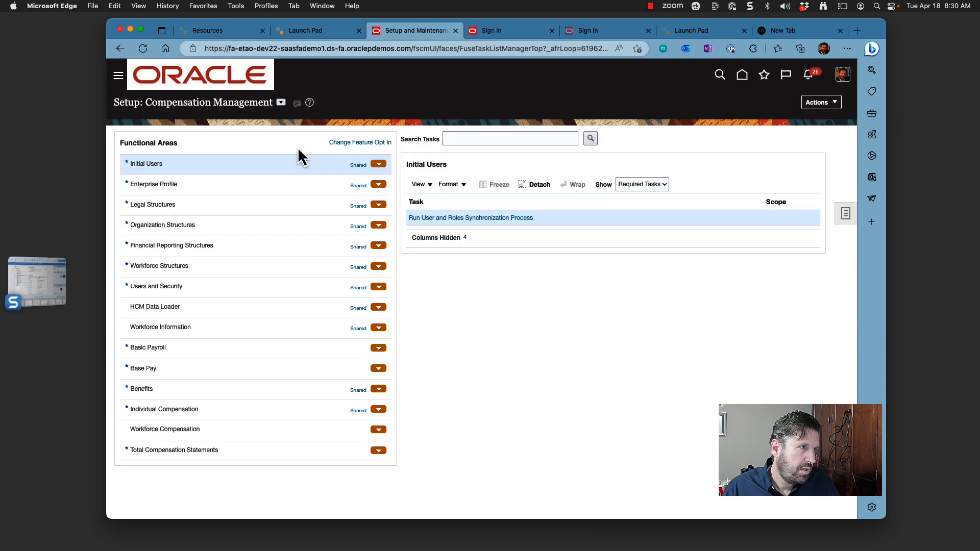
{"action": "left_click", "coordinate": [281, 104]}
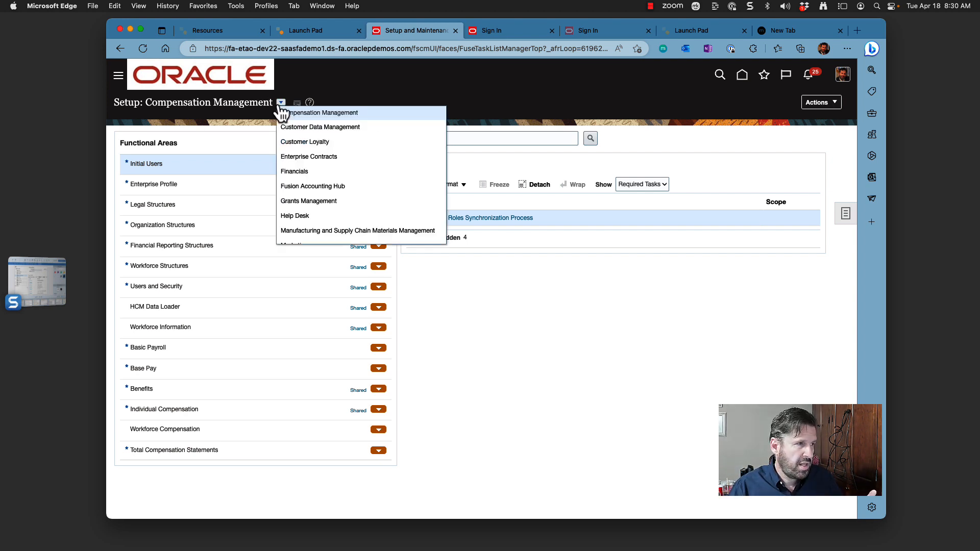
Switch the setup offering to Procurement
{"action": "scroll", "coordinate": [327, 172], "scroll_direction": "down", "scroll_amount": 1}
{"action": "scroll", "coordinate": [326, 169], "scroll_direction": "down", "scroll_amount": 5}
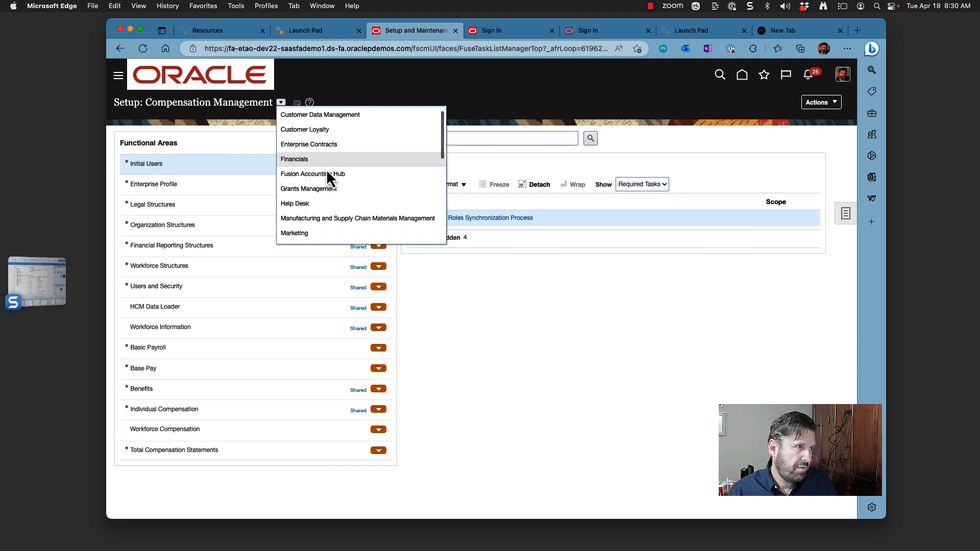
{"action": "left_click", "coordinate": [302, 199]}
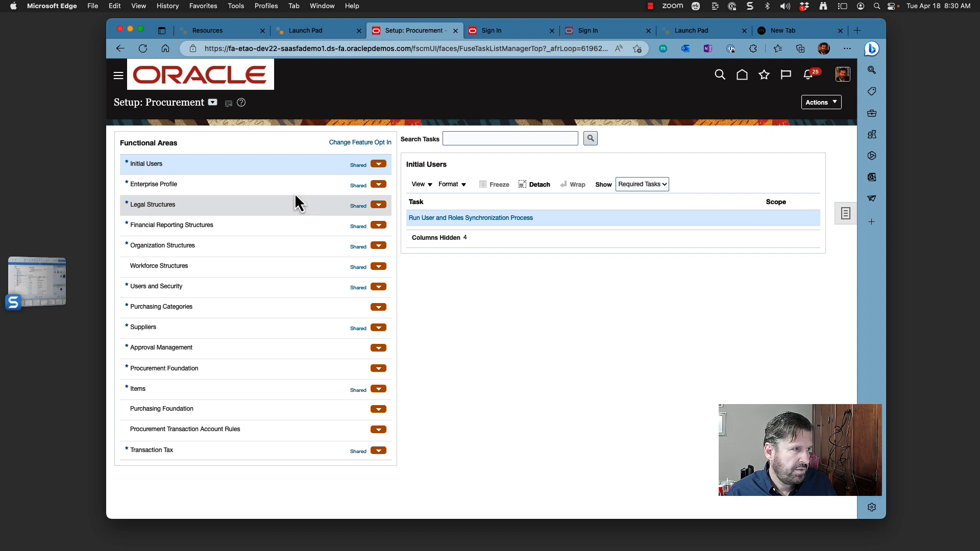
Select the Users and Security functional area and bring up its task filter choices
{"action": "scroll", "coordinate": [265, 164], "scroll_direction": "down", "scroll_amount": 1}
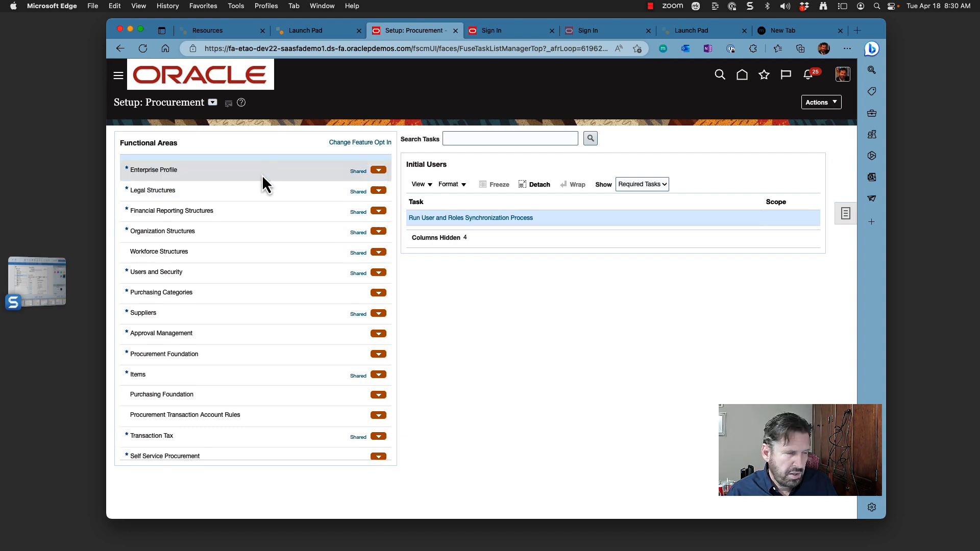
{"action": "scroll", "coordinate": [262, 176], "scroll_direction": "down", "scroll_amount": 1}
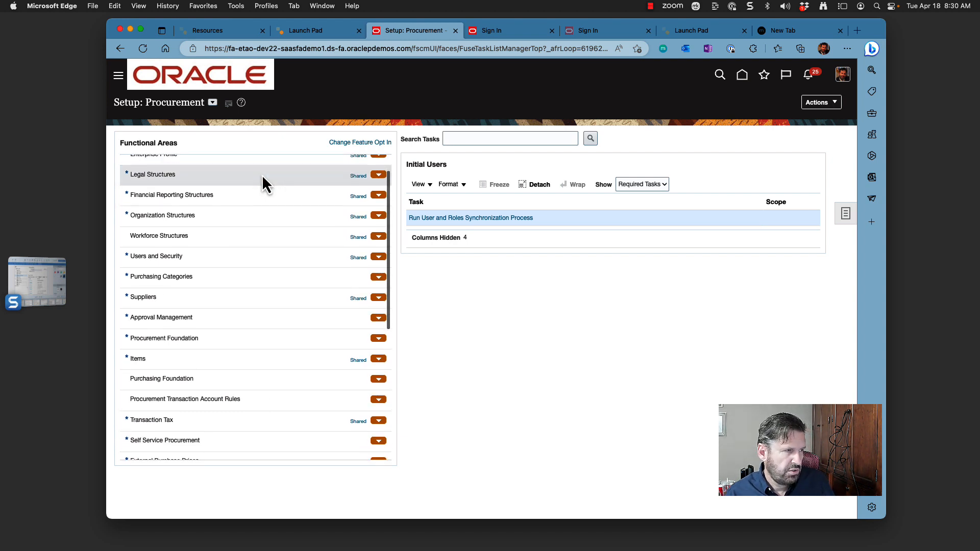
{"action": "scroll", "coordinate": [262, 174], "scroll_direction": "down", "scroll_amount": 2}
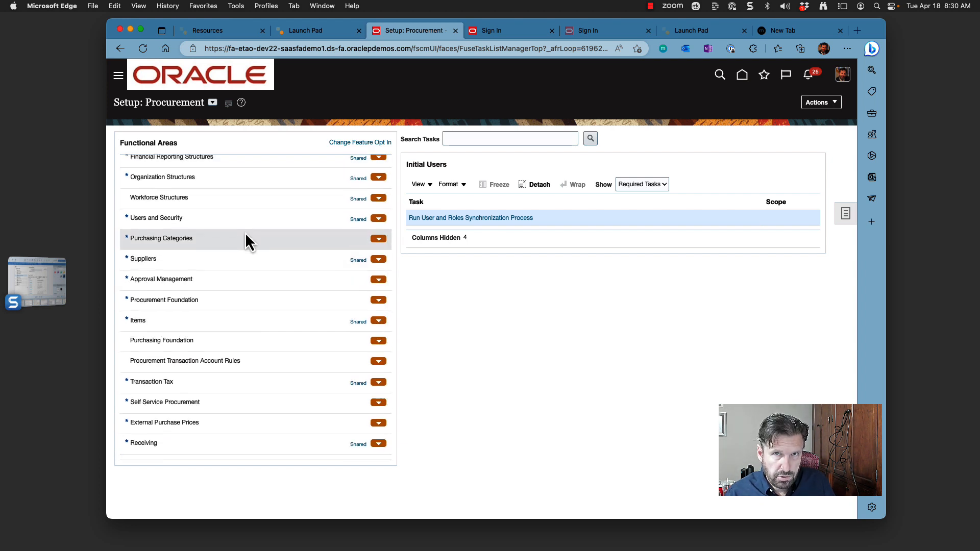
{"action": "scroll", "coordinate": [245, 233], "scroll_direction": "down", "scroll_amount": 1}
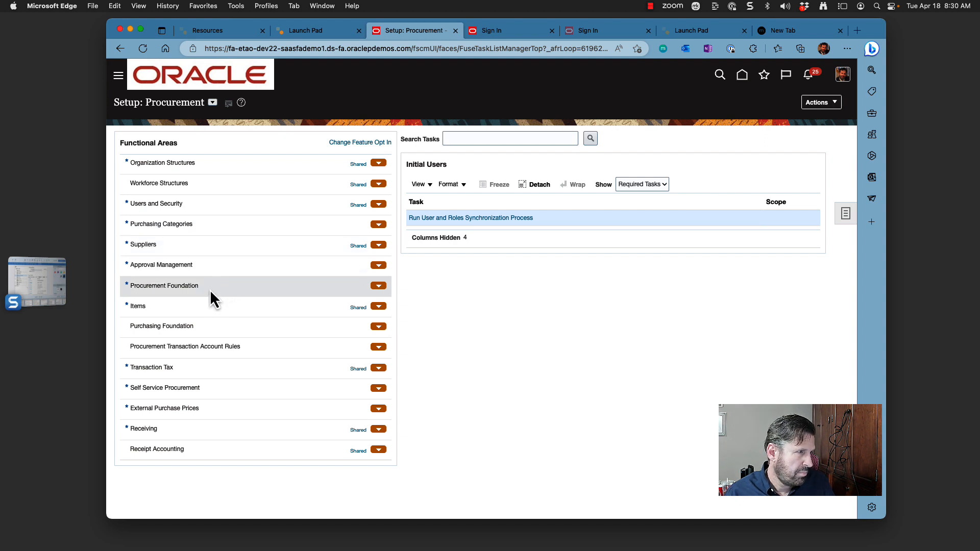
{"action": "left_click", "coordinate": [171, 204]}
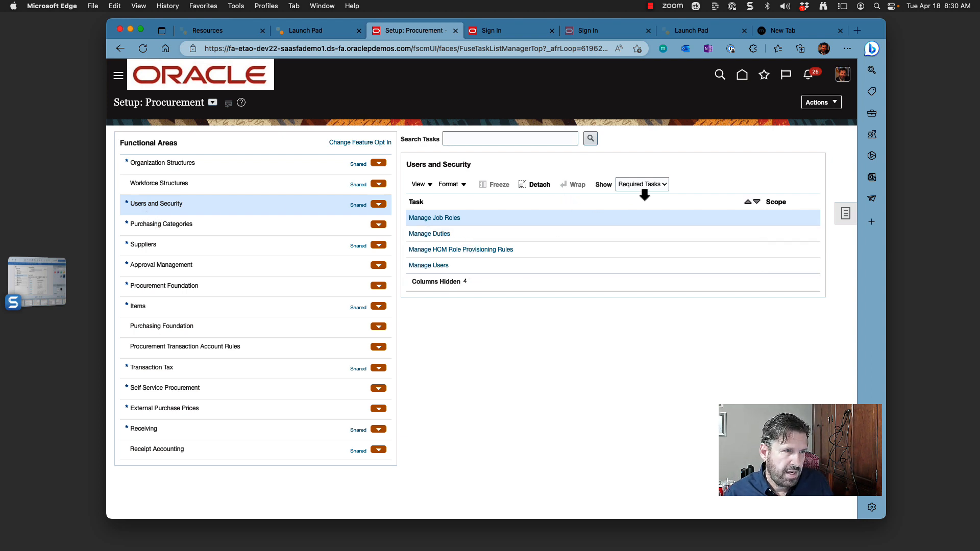
{"action": "left_click", "coordinate": [666, 189]}
Show All Tasks, go to Manage Business Unit Data Access for Users, and add a new record
{"action": "left_click", "coordinate": [663, 170]}
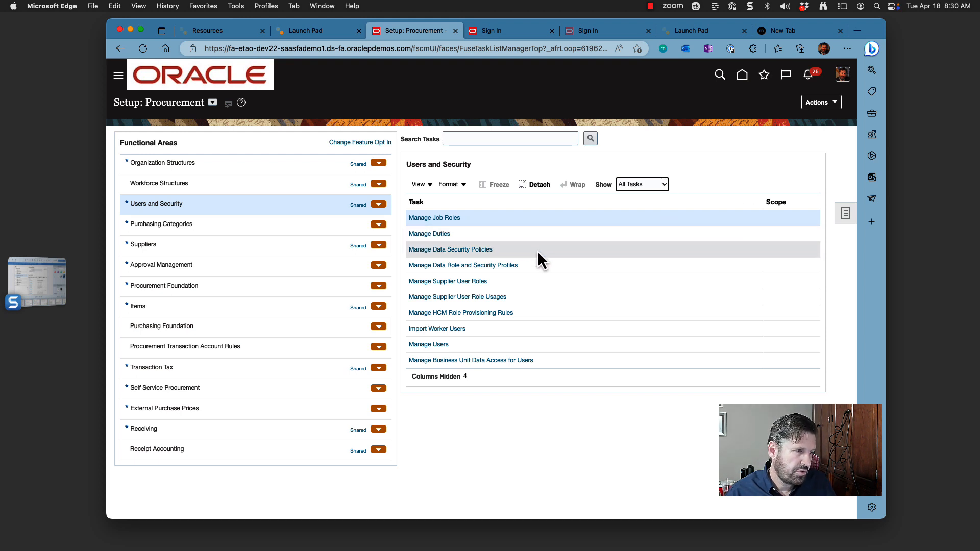
{"action": "left_click", "coordinate": [438, 360]}
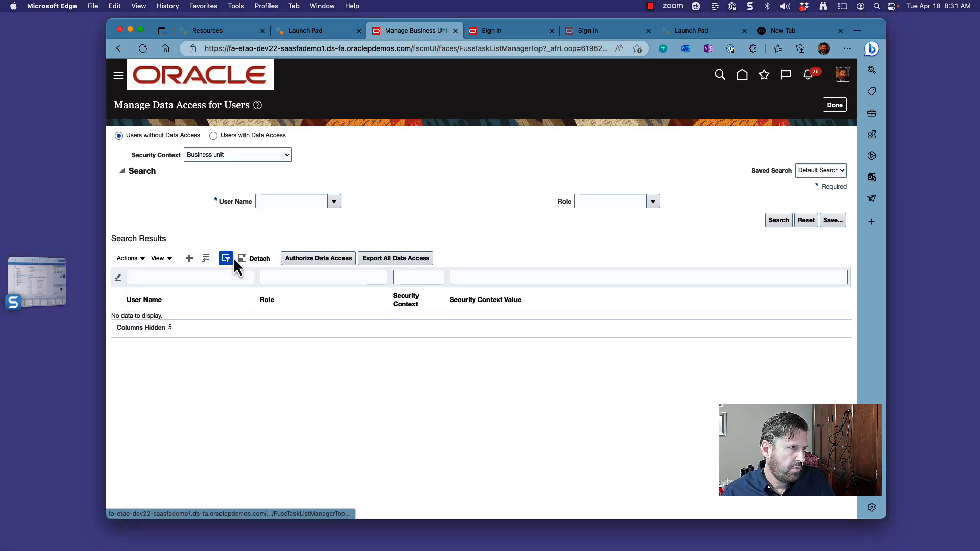
{"action": "left_click", "coordinate": [189, 258]}
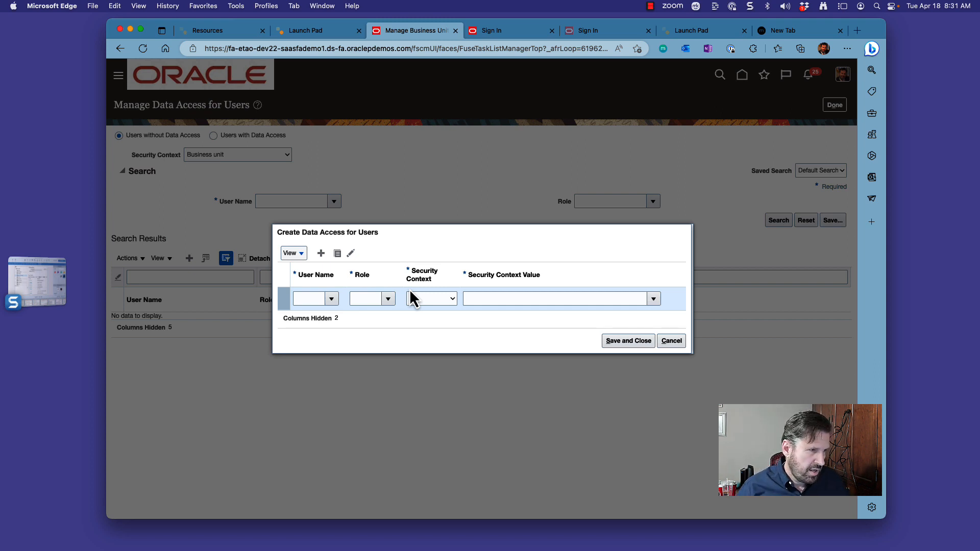
Enter the user's name and assign the Accounts Payable Manager role
{"action": "left_click", "coordinate": [302, 295]}
{"action": "type", "text": "dVE"}
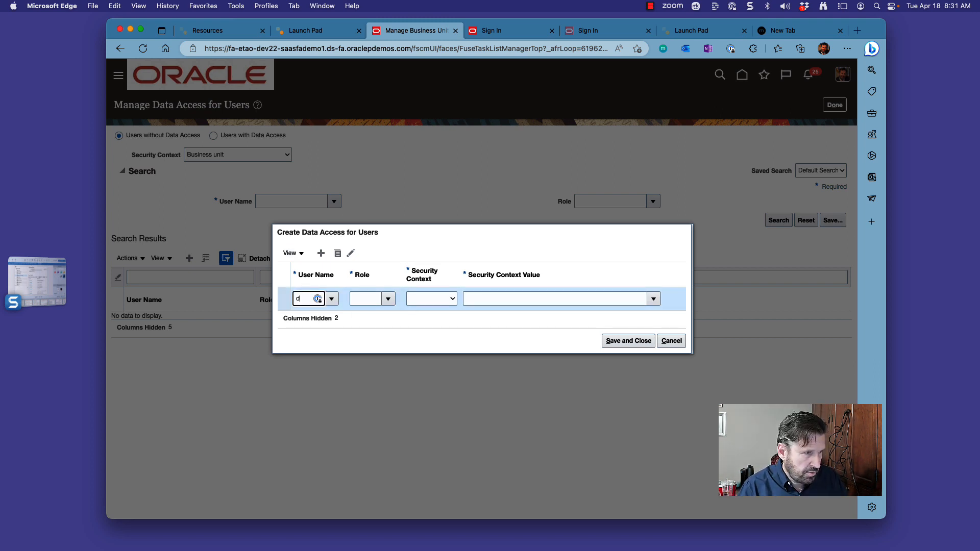
{"action": "key", "text": "BackSpace"}
{"action": "key", "text": "BackSpace"}
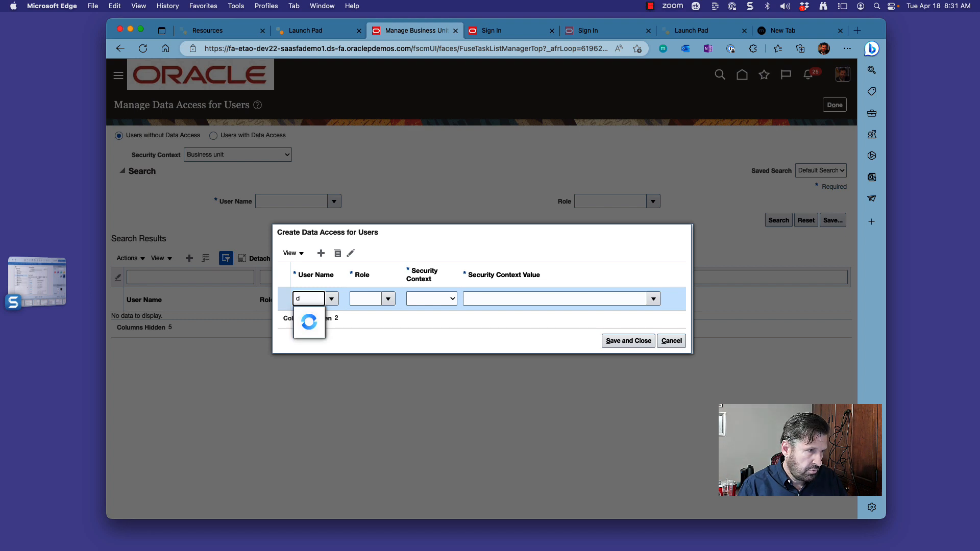
{"action": "type", "text": "ave.beam"}
{"action": "left_click", "coordinate": [366, 298]}
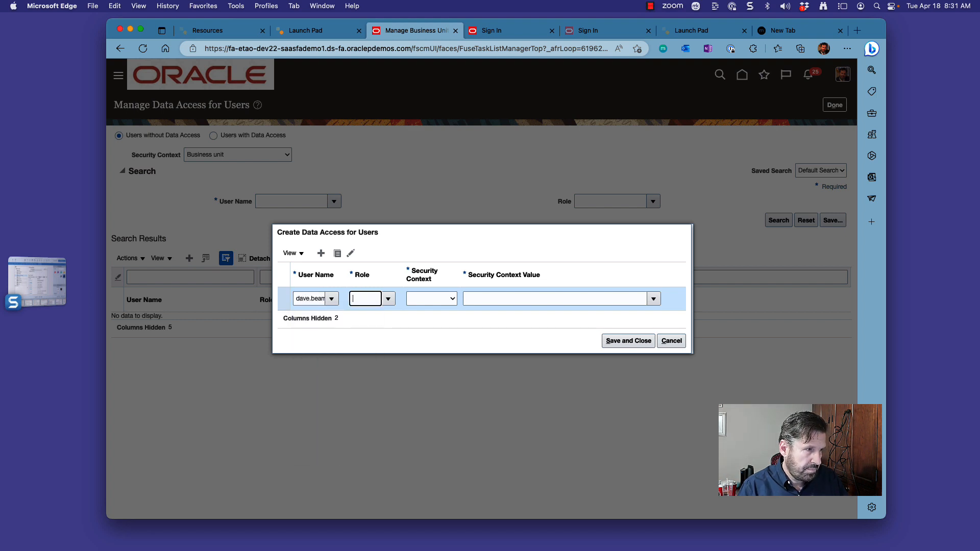
{"action": "left_click", "coordinate": [388, 299]}
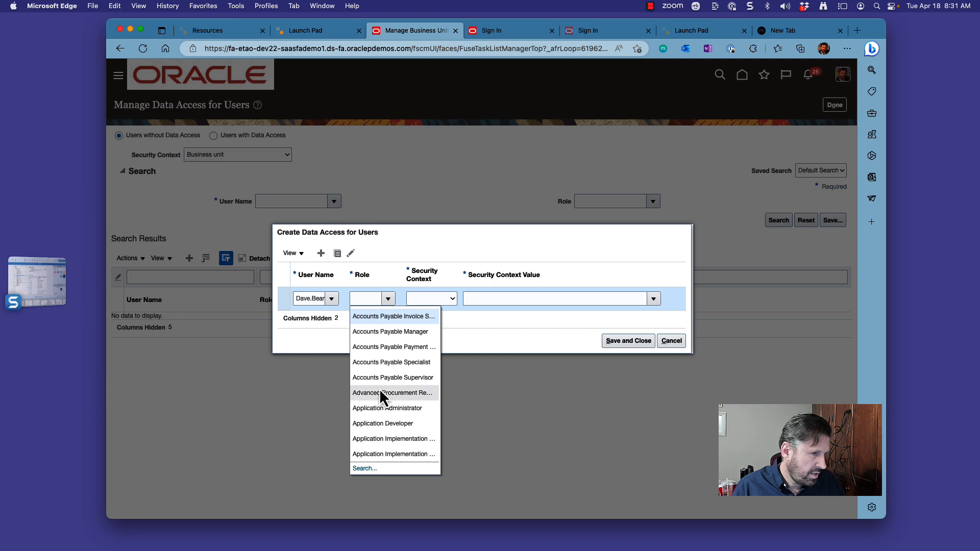
{"action": "left_click", "coordinate": [387, 335]}
Set the security context to Business unit with value US2 Business Unit and save
{"action": "left_click", "coordinate": [448, 299]}
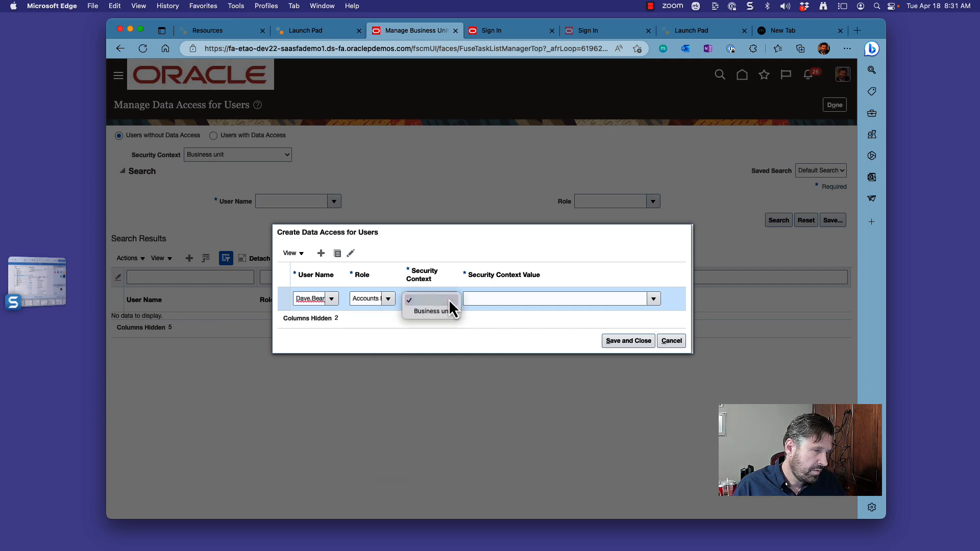
{"action": "left_click", "coordinate": [448, 312]}
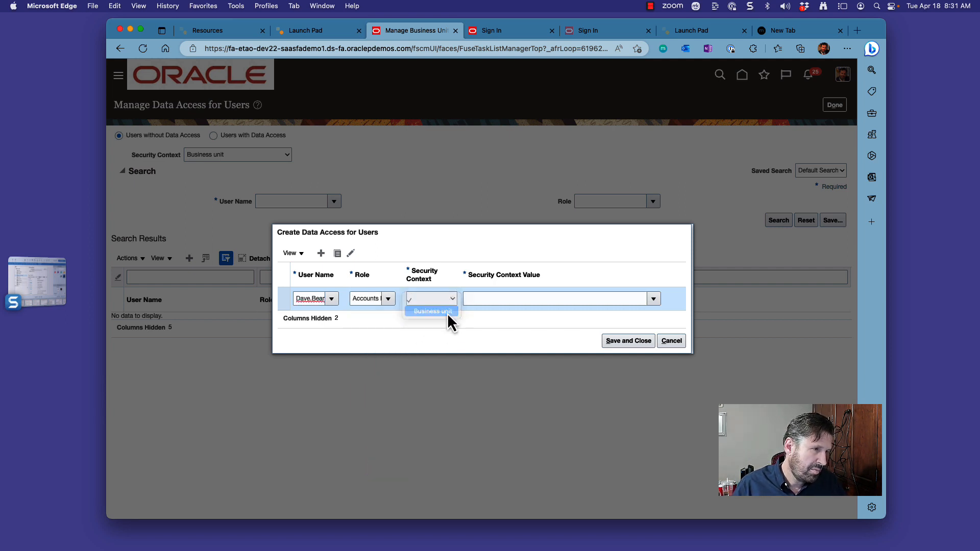
{"action": "left_click", "coordinate": [654, 300]}
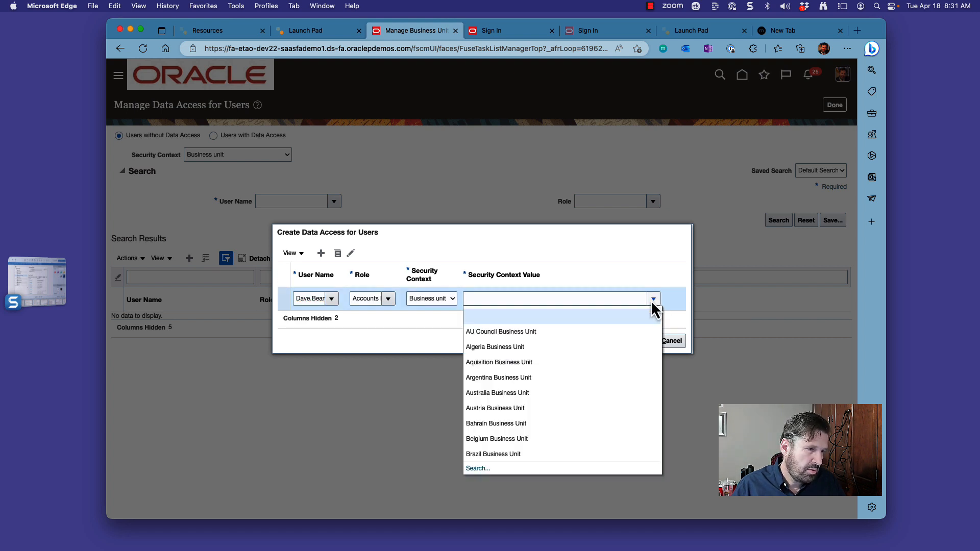
{"action": "scroll", "coordinate": [586, 365], "scroll_direction": "down", "scroll_amount": 5}
{"action": "scroll", "coordinate": [586, 366], "scroll_direction": "down", "scroll_amount": 3}
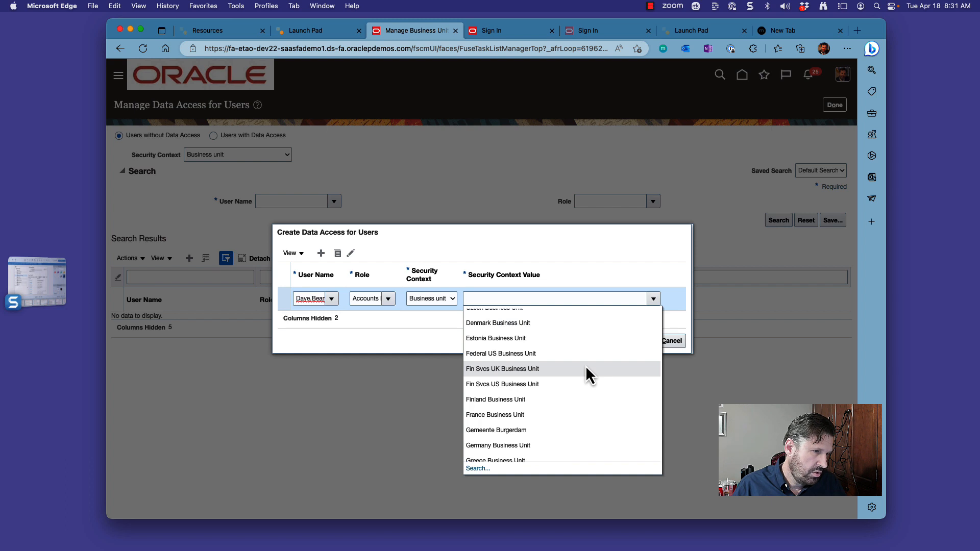
{"action": "scroll", "coordinate": [555, 393], "scroll_direction": "down", "scroll_amount": 10}
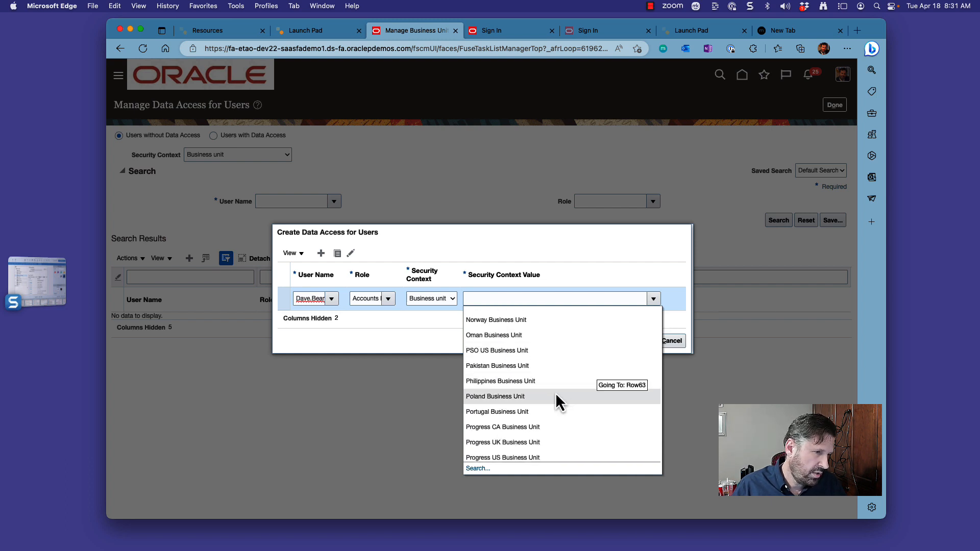
{"action": "scroll", "coordinate": [555, 393], "scroll_direction": "down", "scroll_amount": 5}
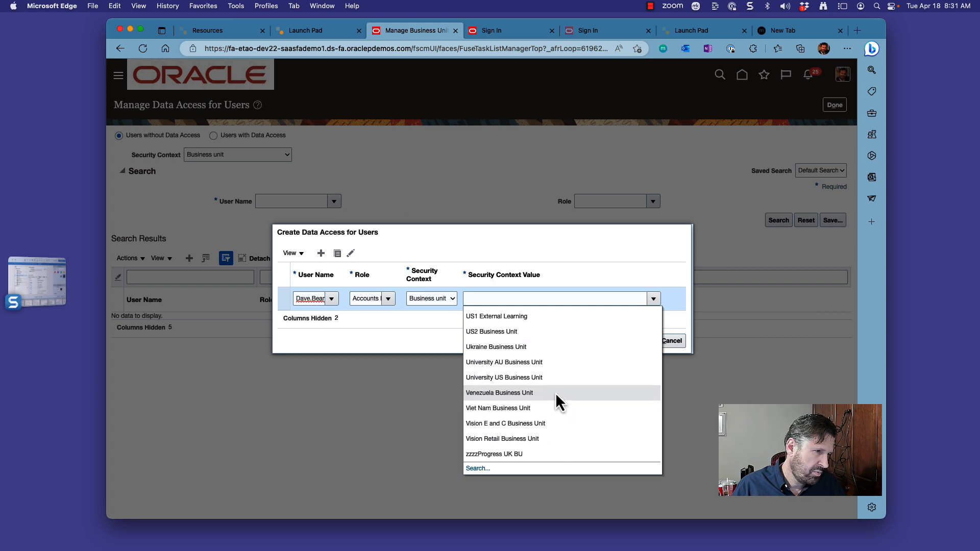
{"action": "left_click", "coordinate": [556, 336]}
{"action": "left_click", "coordinate": [629, 342]}
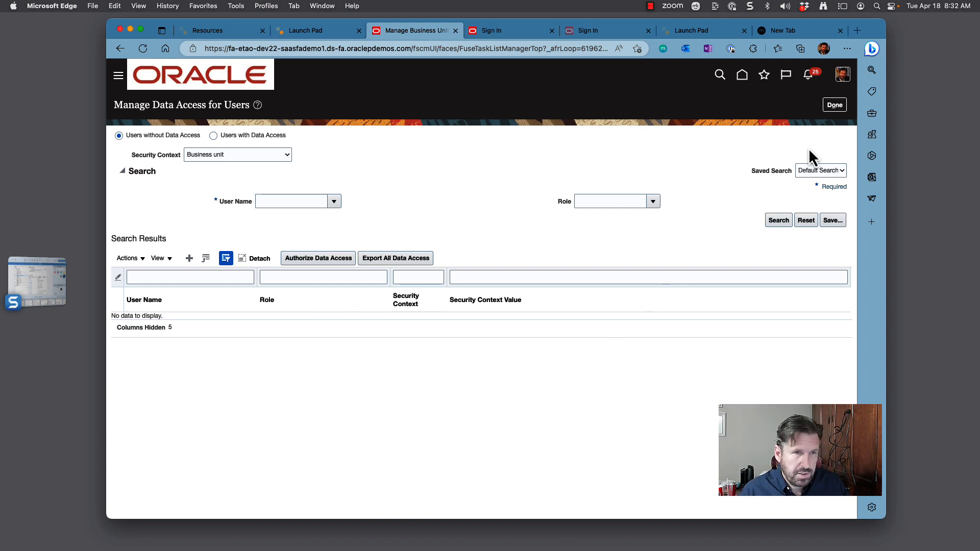
Return to Procurement setup, show All Tasks for Purchasing Categories, then view the Suppliers tasks
{"action": "left_click", "coordinate": [837, 105]}
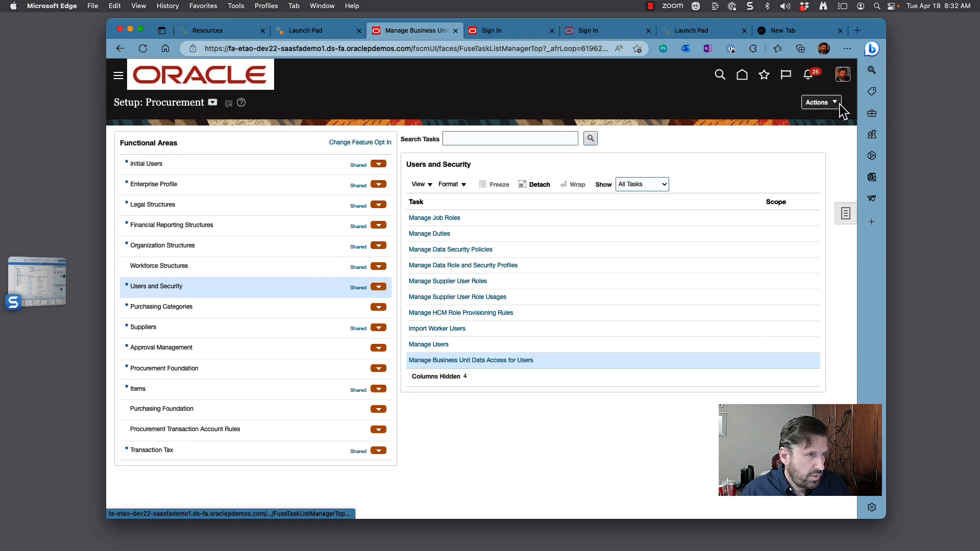
{"action": "scroll", "coordinate": [240, 266], "scroll_direction": "down", "scroll_amount": 1}
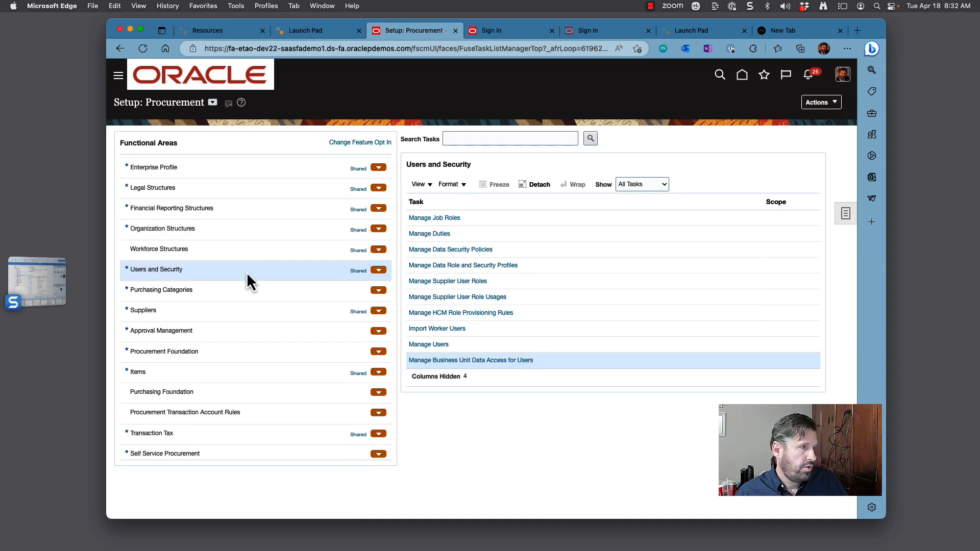
{"action": "left_click", "coordinate": [231, 288]}
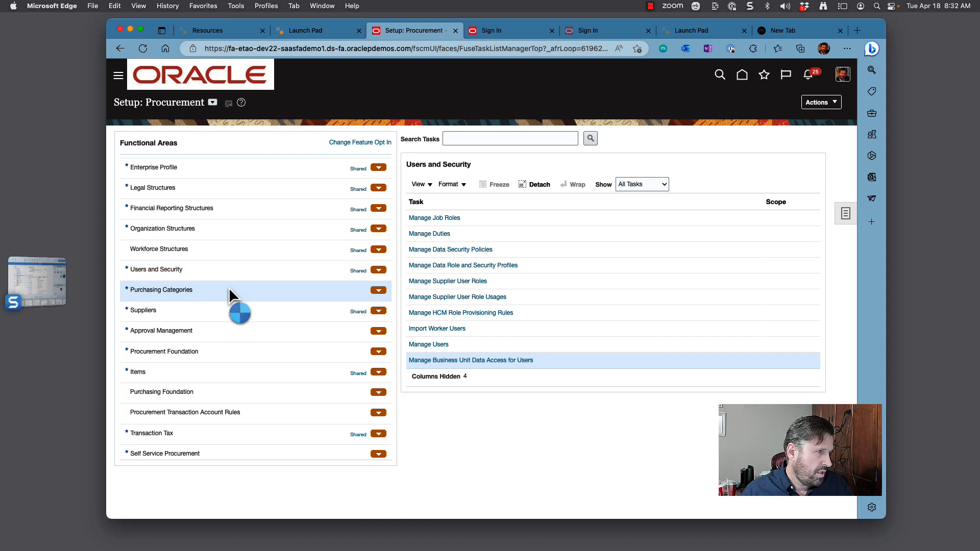
{"action": "left_click", "coordinate": [662, 187]}
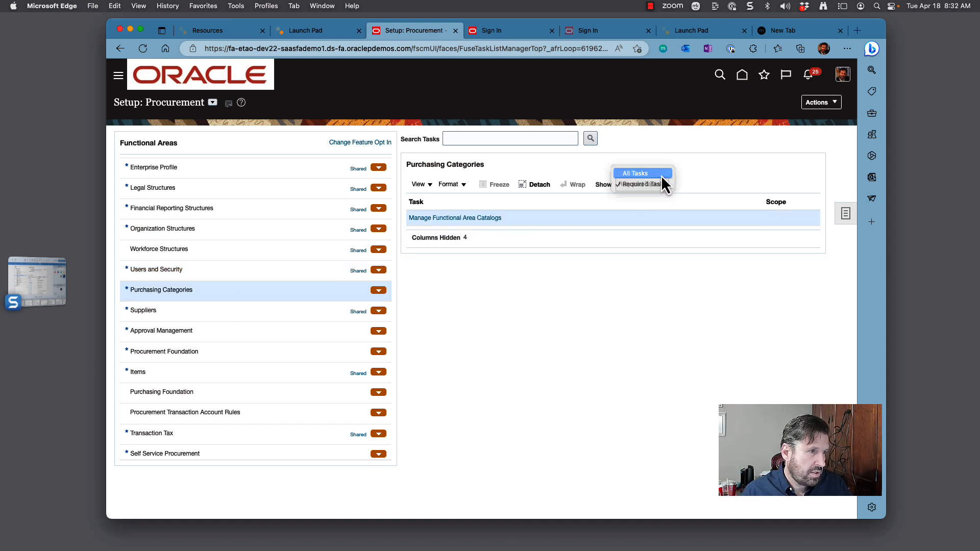
{"action": "left_click", "coordinate": [660, 172]}
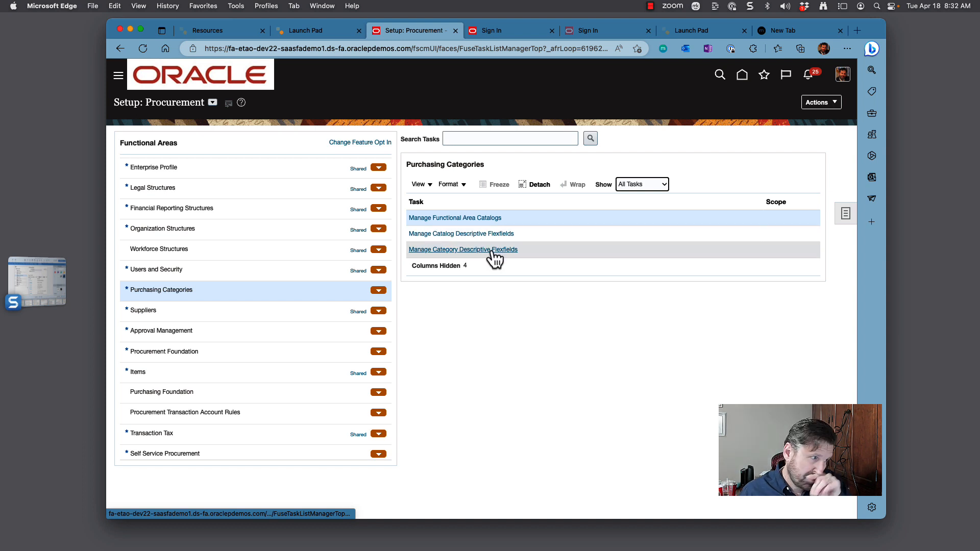
{"action": "left_click", "coordinate": [178, 313]}
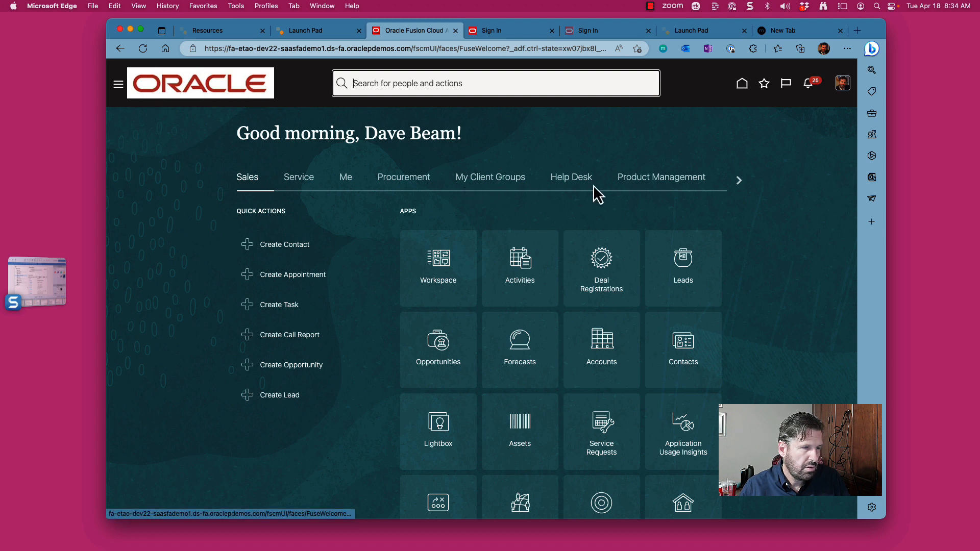
Go through the Navigator's full app list to the Procurement Purchase Orders work area
{"action": "left_click", "coordinate": [118, 85]}
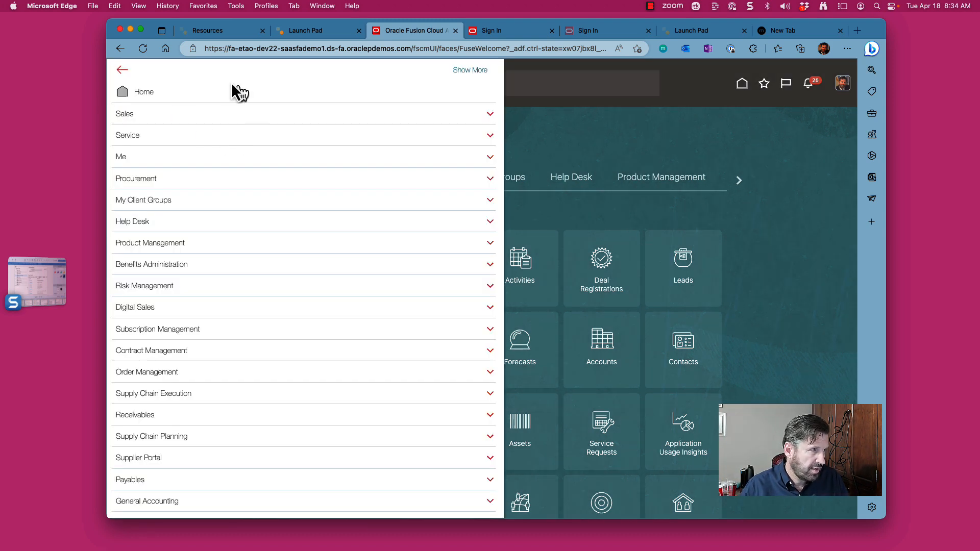
{"action": "left_click", "coordinate": [465, 72]}
{"action": "scroll", "coordinate": [343, 186], "scroll_direction": "down", "scroll_amount": 5}
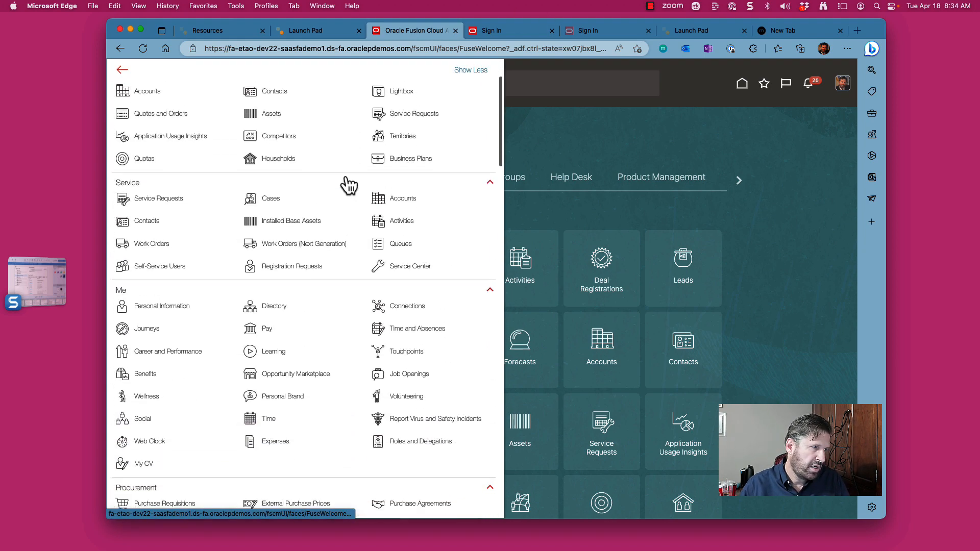
{"action": "scroll", "coordinate": [349, 186], "scroll_direction": "down", "scroll_amount": 10}
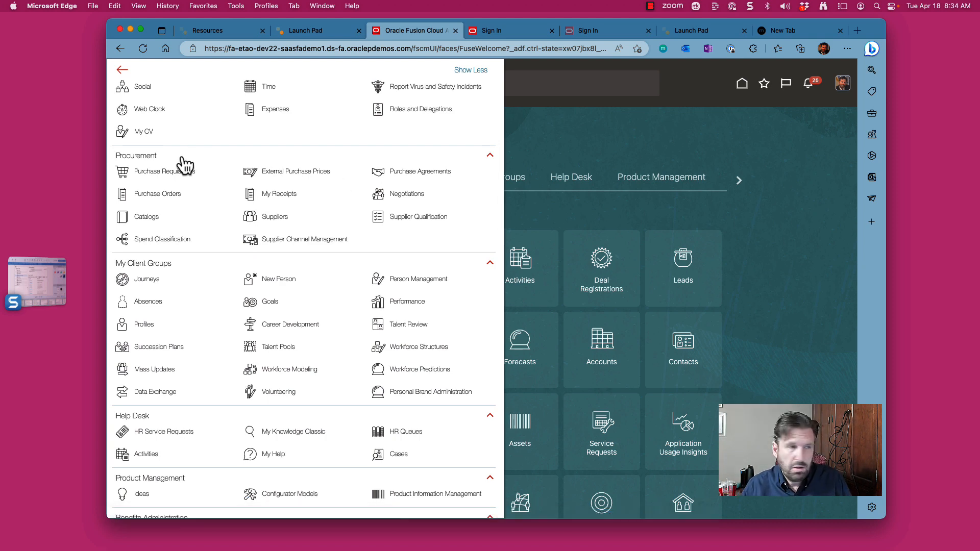
{"action": "left_click", "coordinate": [143, 194]}
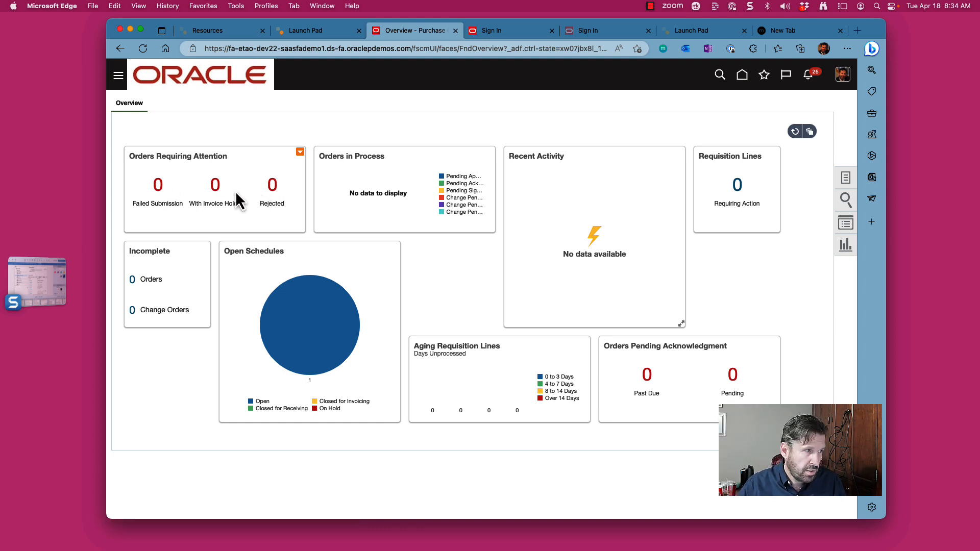
Create a Purchase Order-style order for supplier Dell, letting site Dell US1 fill in
{"action": "left_click", "coordinate": [849, 178]}
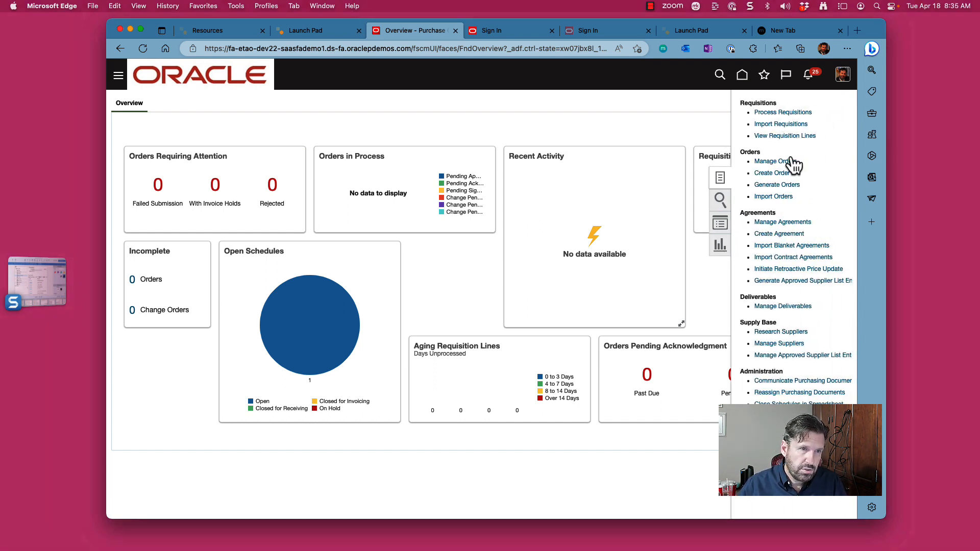
{"action": "left_click", "coordinate": [772, 174]}
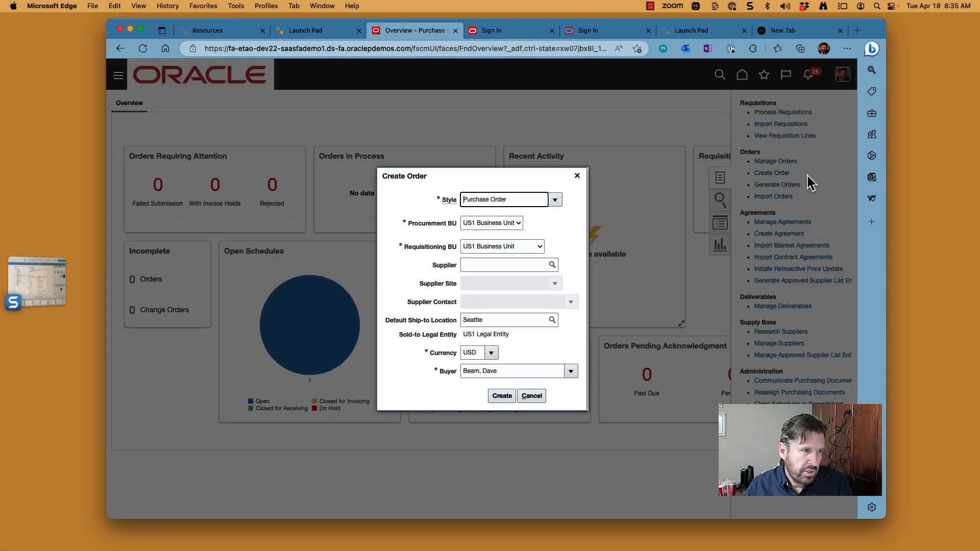
{"action": "left_click", "coordinate": [556, 200]}
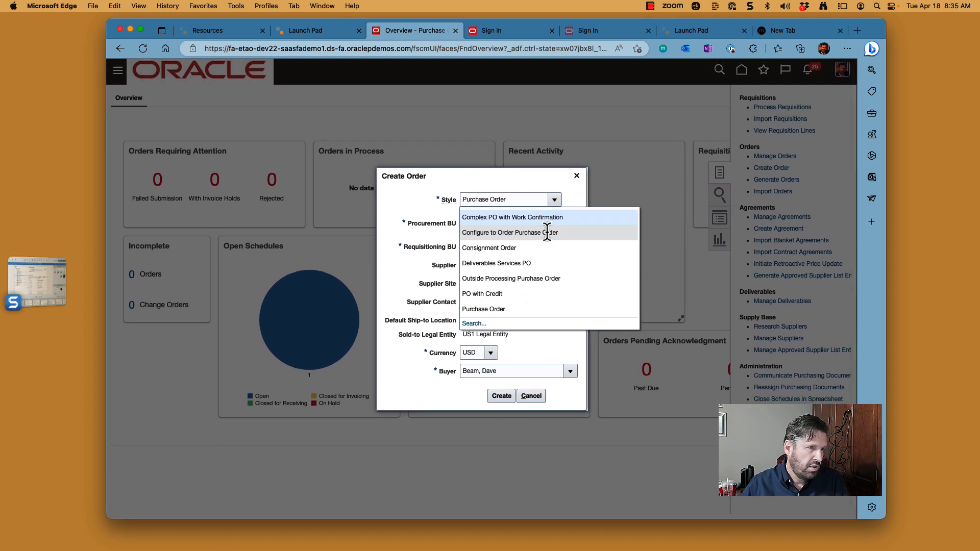
{"action": "left_click", "coordinate": [519, 305]}
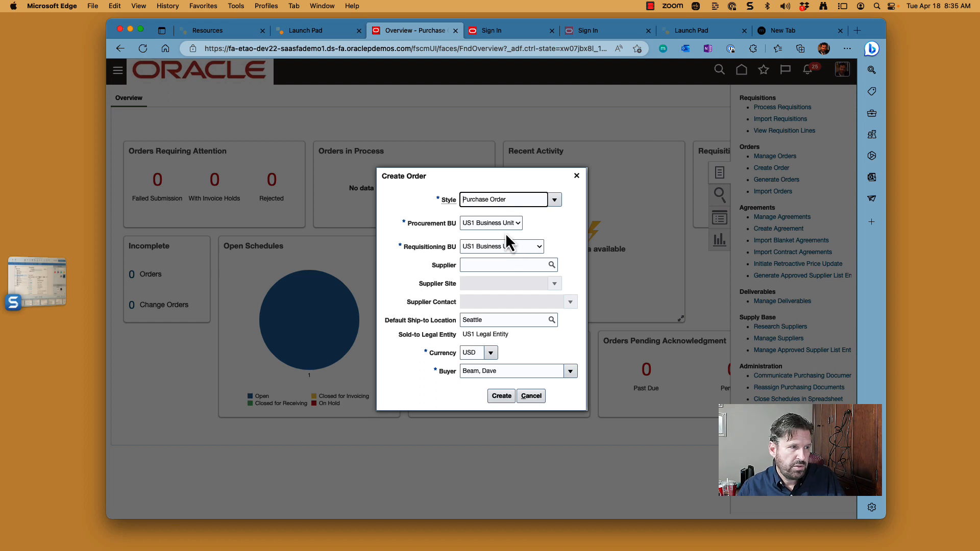
{"action": "left_click", "coordinate": [518, 264]}
{"action": "type", "text": "De"}
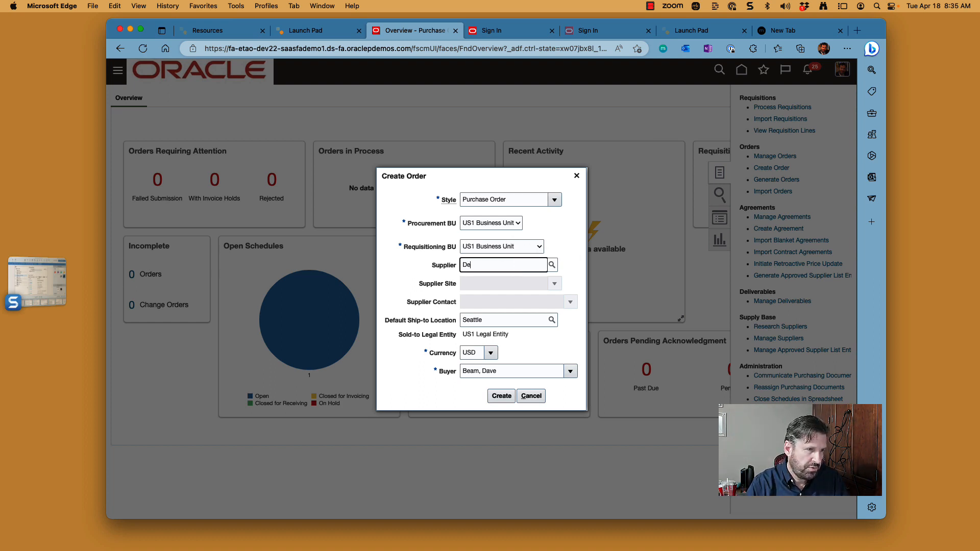
{"action": "type", "text": "ll"}
{"action": "key", "text": "Tab"}
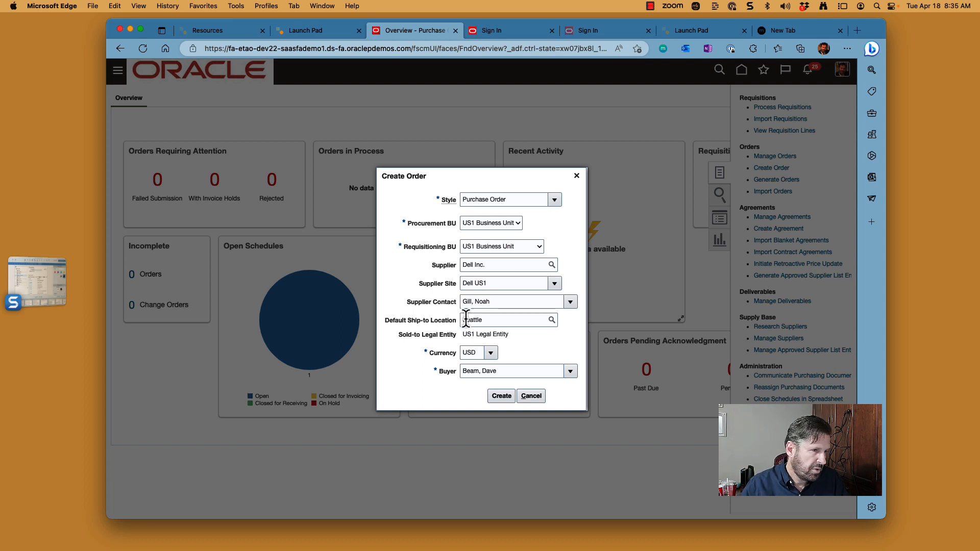
{"action": "left_click", "coordinate": [503, 397]}
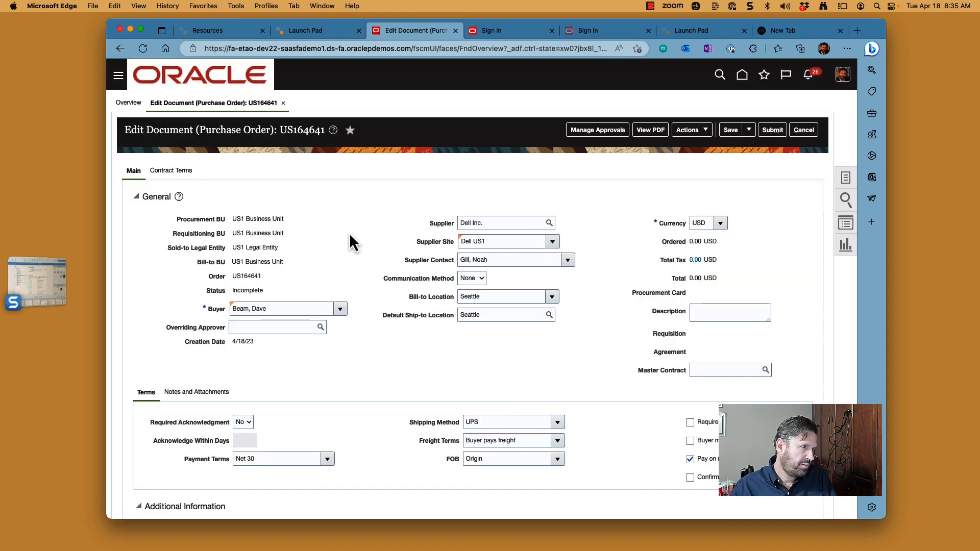
Add Goods line 1 for Seattle to the order's Lines and place the cursor in its Item field
{"action": "scroll", "coordinate": [350, 236], "scroll_direction": "down", "scroll_amount": 1}
{"action": "scroll", "coordinate": [349, 233], "scroll_direction": "down", "scroll_amount": 5}
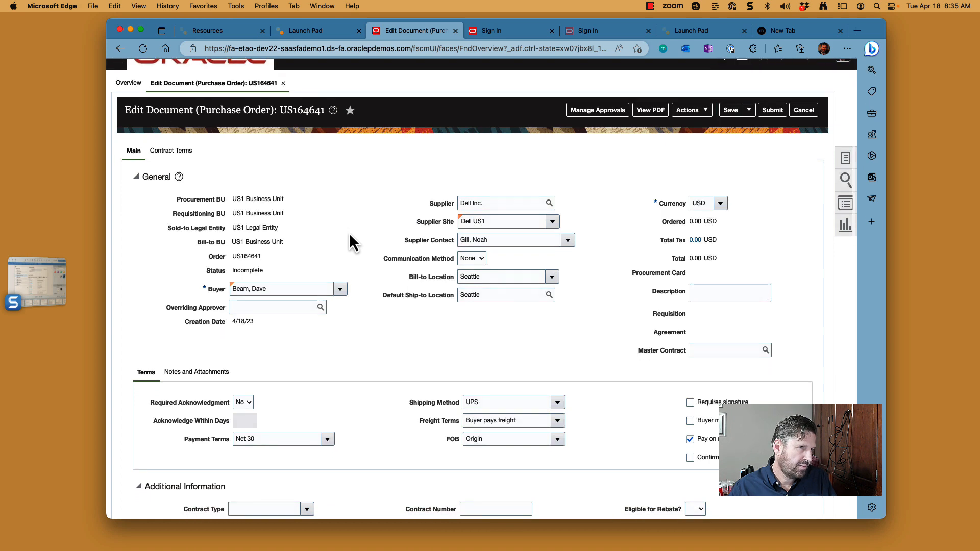
{"action": "scroll", "coordinate": [350, 235], "scroll_direction": "down", "scroll_amount": 3}
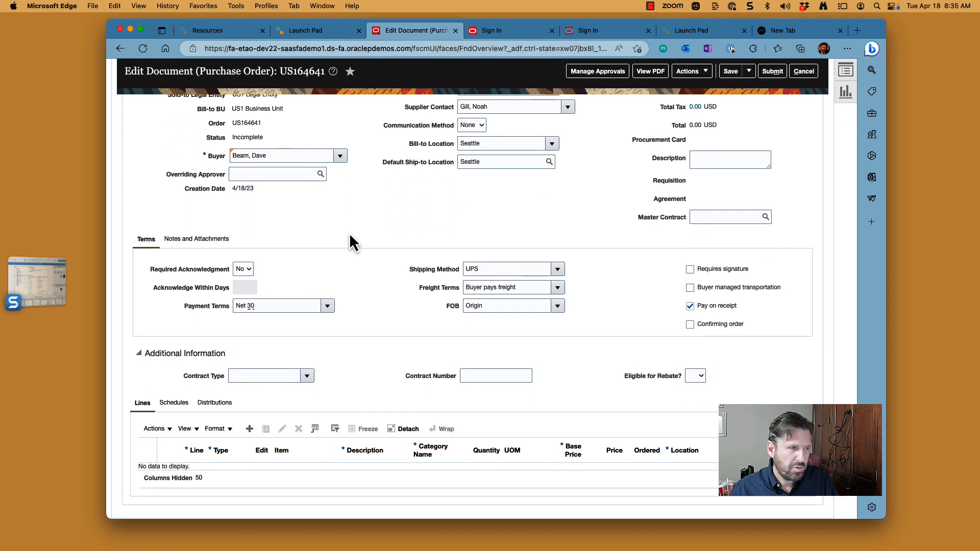
{"action": "left_click", "coordinate": [164, 433]}
{"action": "left_click", "coordinate": [251, 428]}
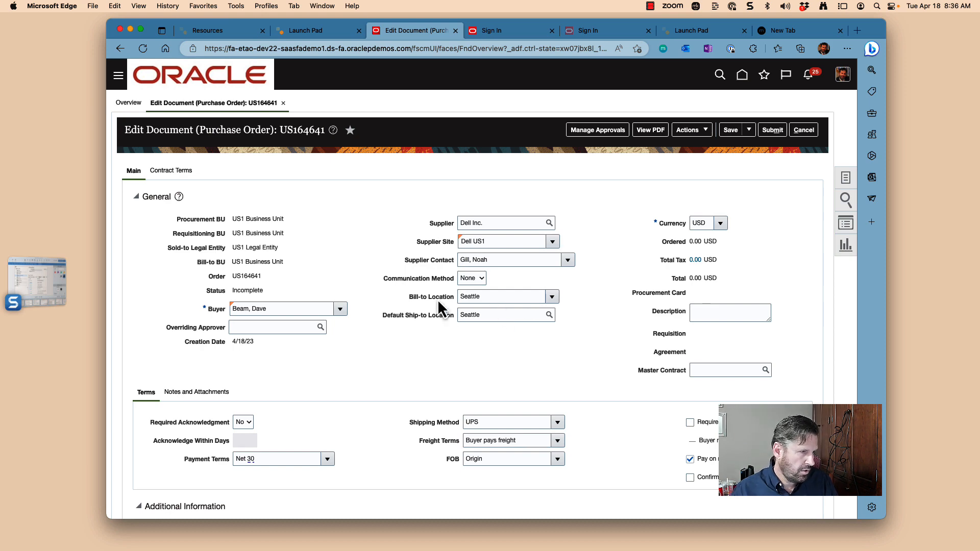
{"action": "scroll", "coordinate": [437, 299], "scroll_direction": "down", "scroll_amount": 5}
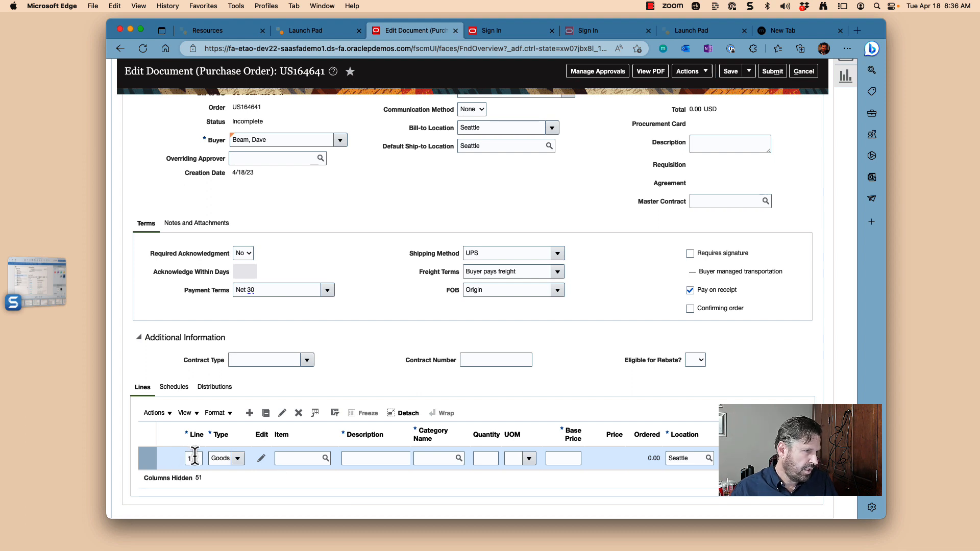
{"action": "left_click", "coordinate": [292, 459]}
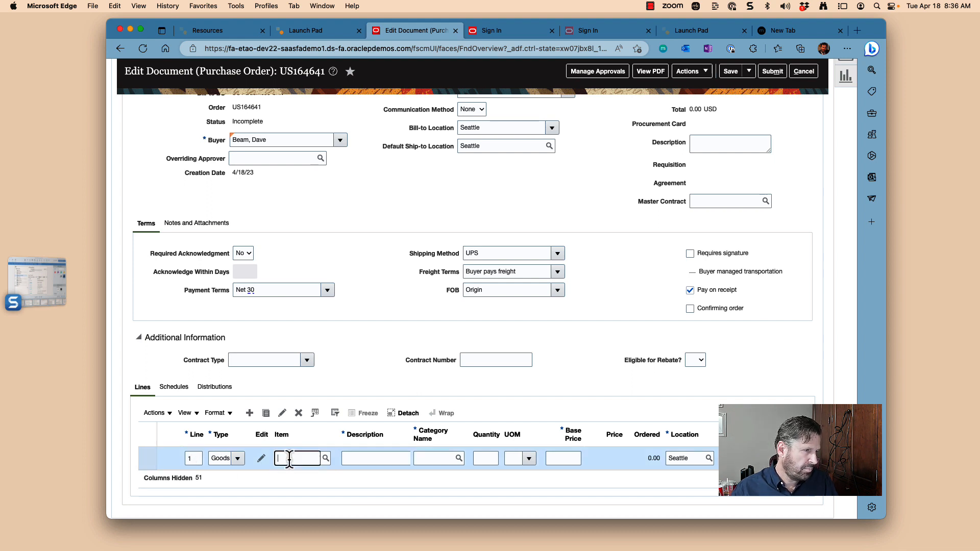
Try looking up line 1's item by entering CM42, then cmf
{"action": "left_click", "coordinate": [326, 458]}
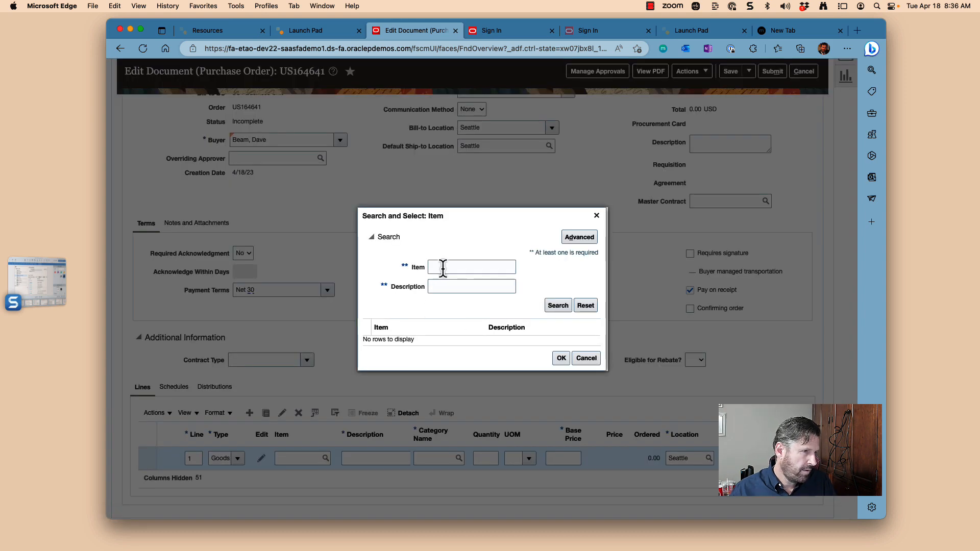
{"action": "left_click", "coordinate": [443, 268]}
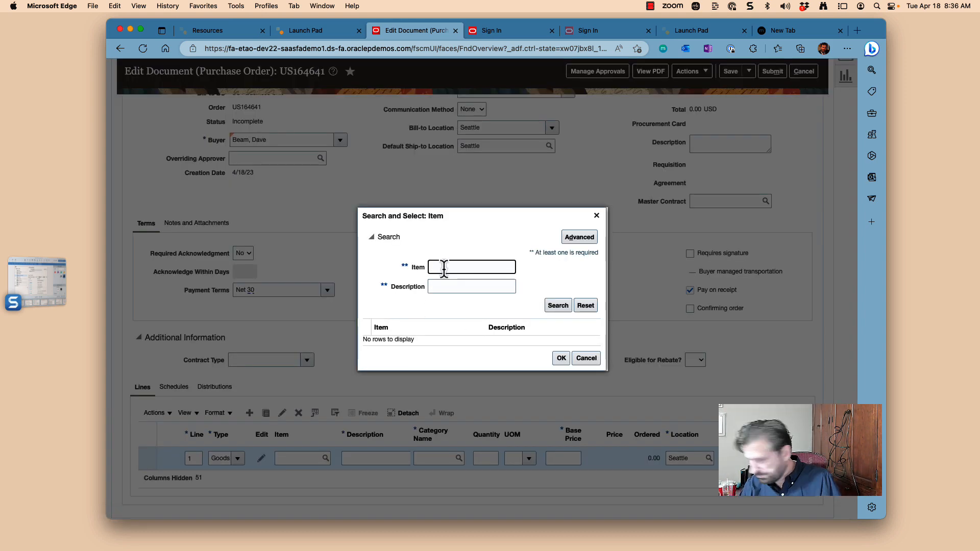
{"action": "left_click", "coordinate": [586, 358]}
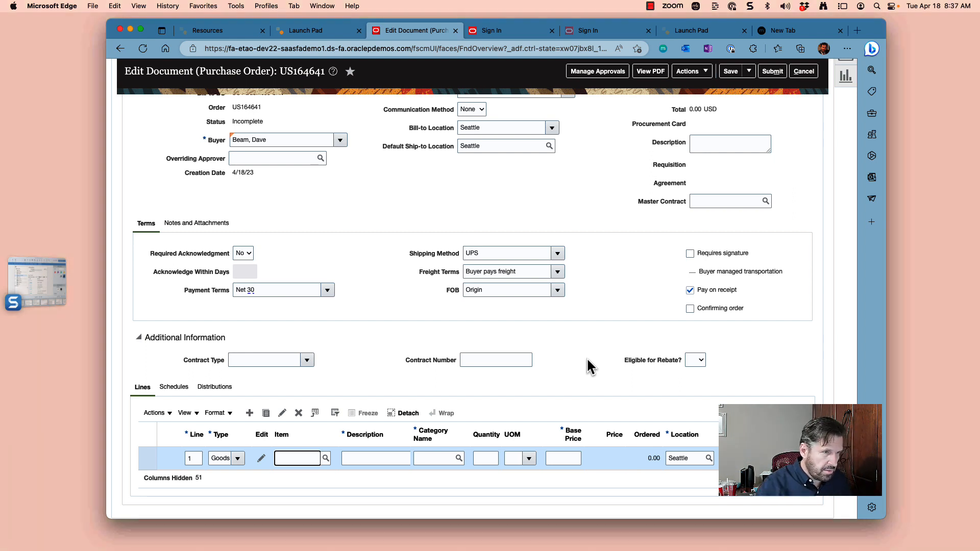
{"action": "type", "text": "C"}
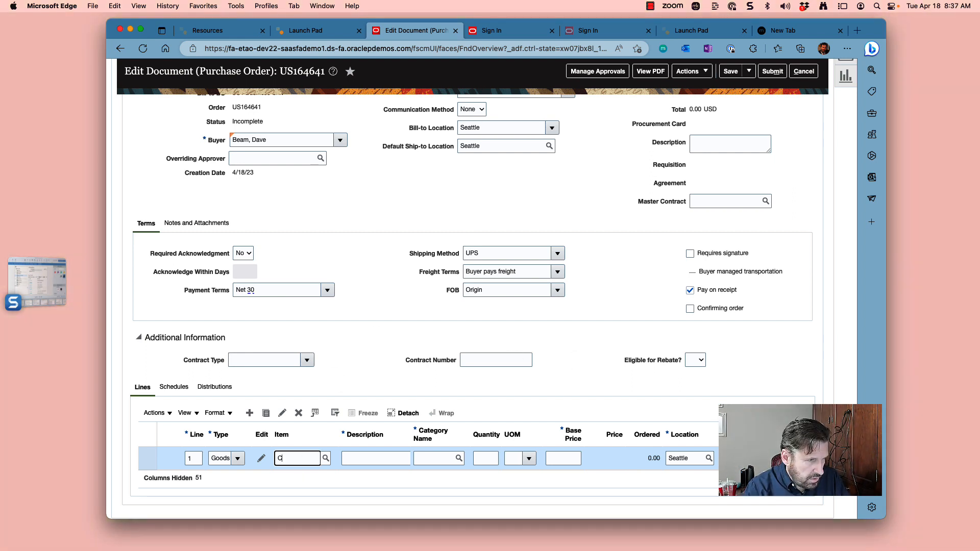
{"action": "type", "text": "M42"}
{"action": "key", "text": "Tab"}
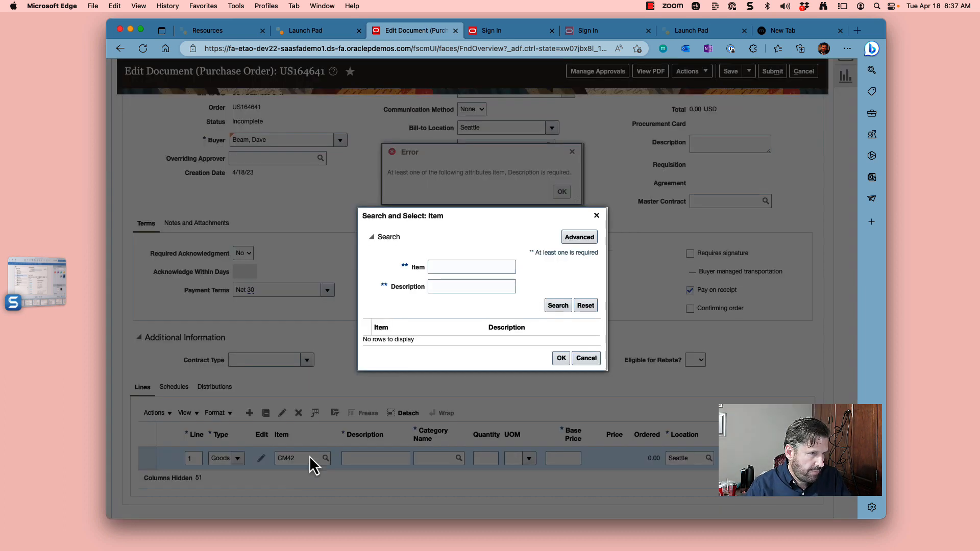
{"action": "left_click", "coordinate": [441, 268]}
{"action": "type", "text": "cmf"}
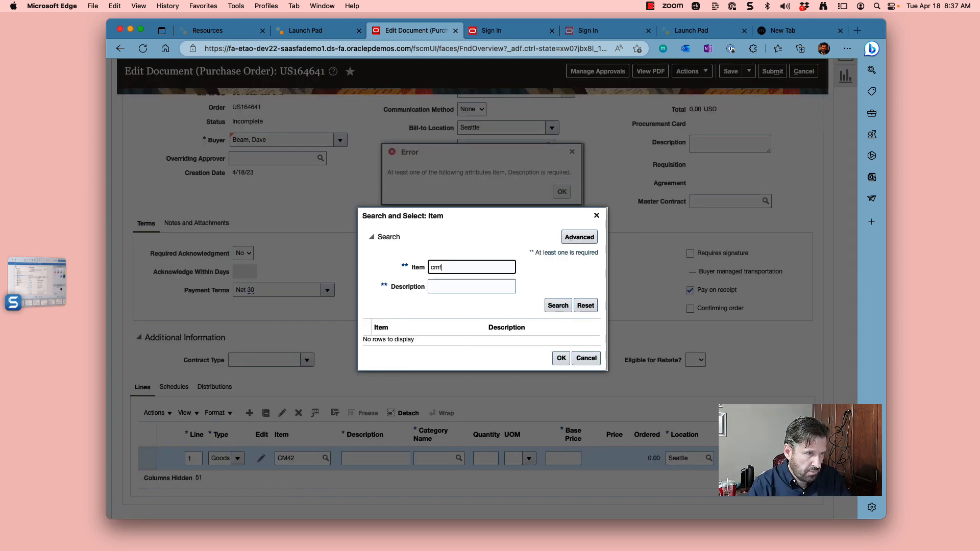
Search items with Item 'Does not contain' -- and select AS00109, Linux for line 1
{"action": "left_click", "coordinate": [579, 238]}
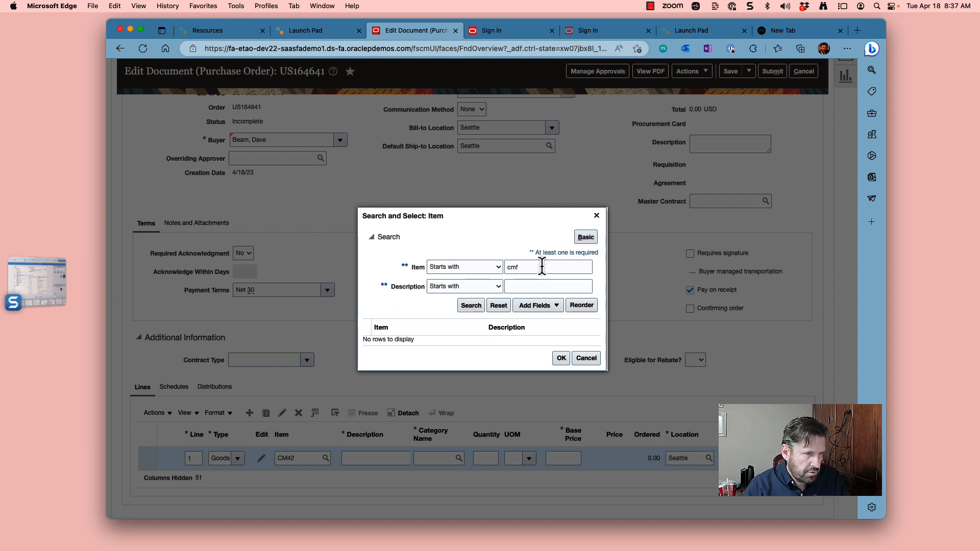
{"action": "left_click", "coordinate": [483, 265]}
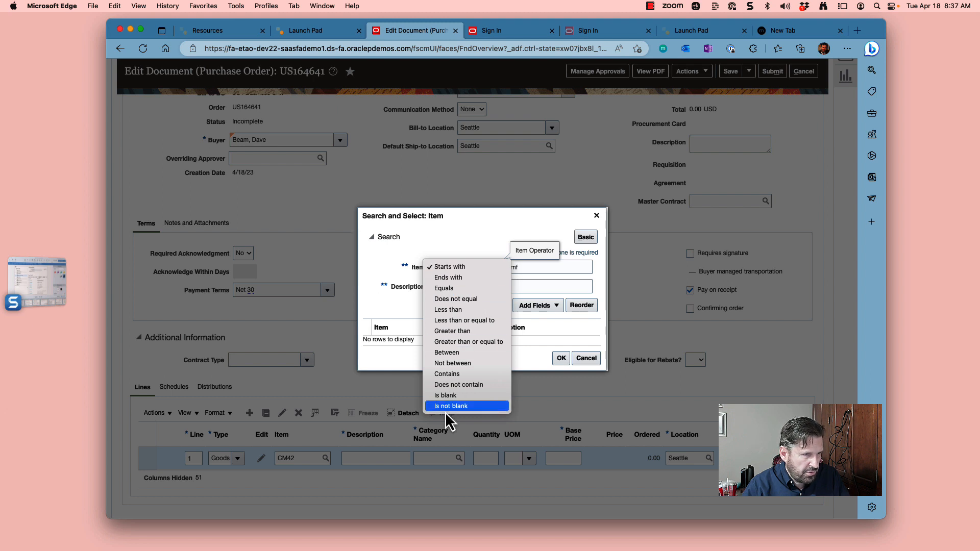
{"action": "left_click", "coordinate": [458, 385]}
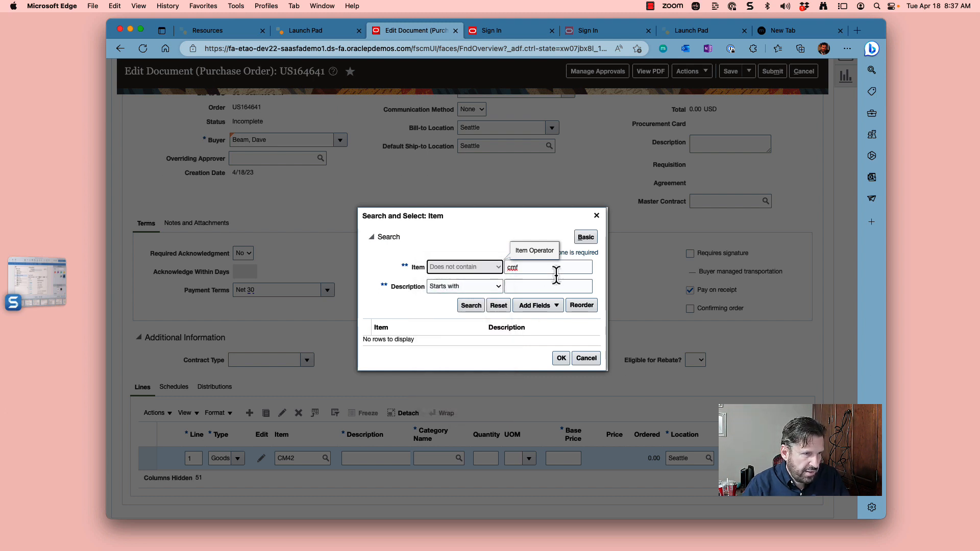
{"action": "left_click", "coordinate": [556, 273]}
{"action": "key", "text": "BackSpace"}
{"action": "key", "text": "BackSpace"}
{"action": "key", "text": "BackSpace"}
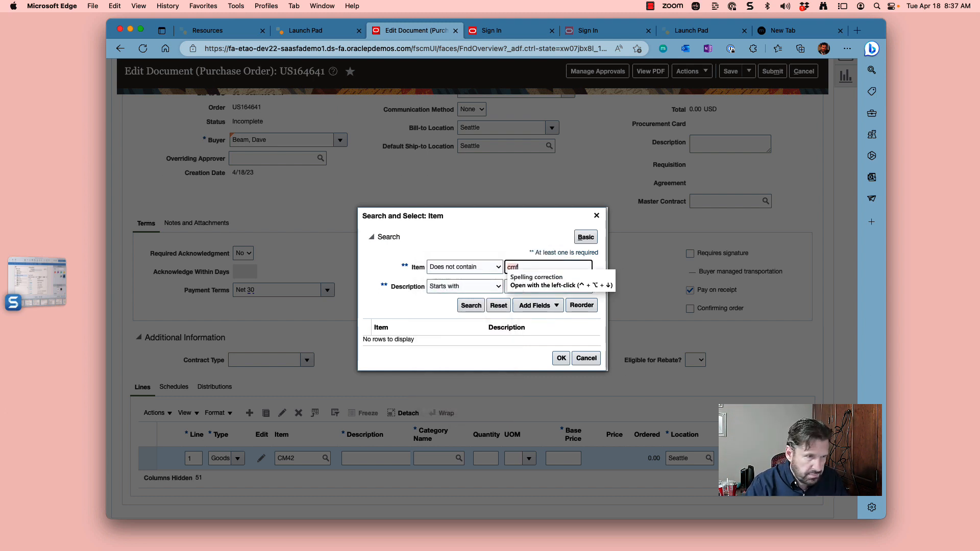
{"action": "key", "text": "Escape"}
{"action": "type", "text": "--"}
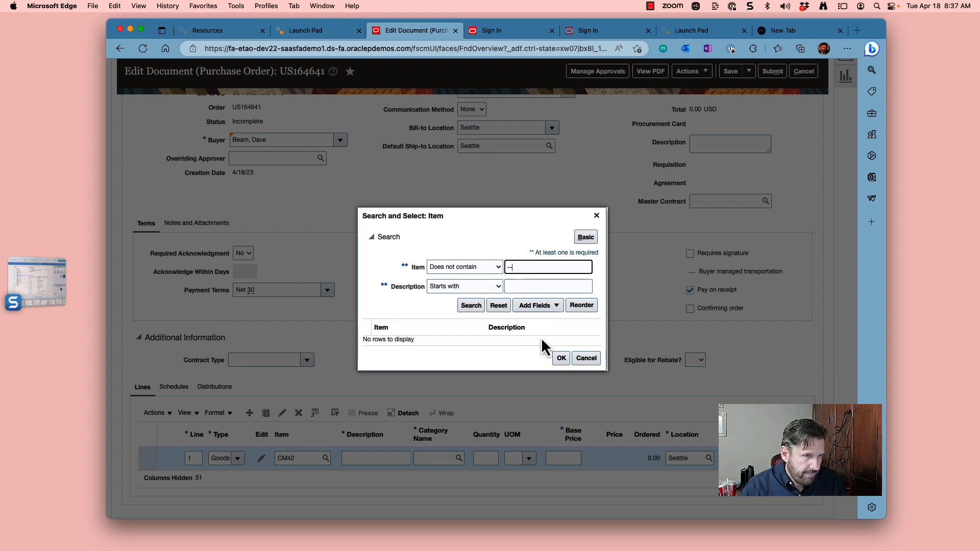
{"action": "left_click", "coordinate": [477, 304]}
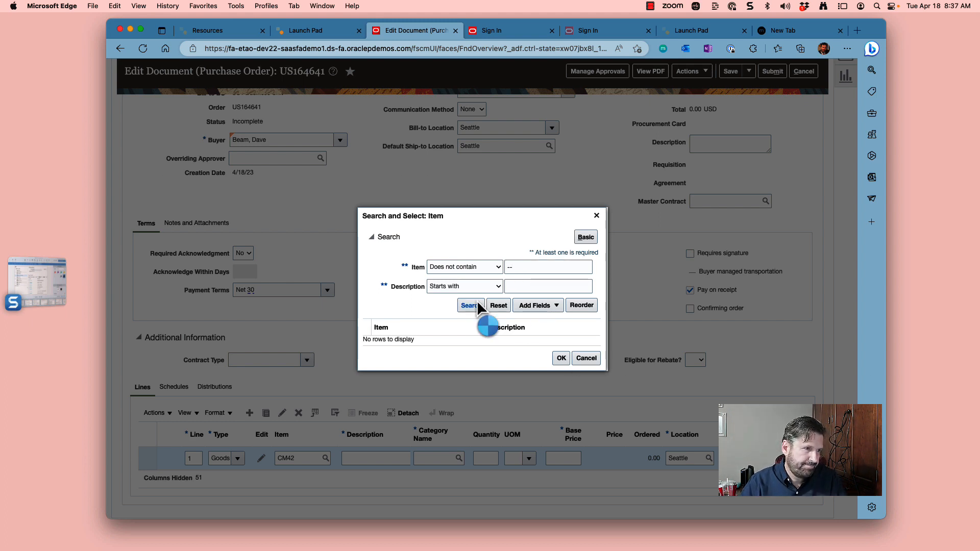
{"action": "scroll", "coordinate": [440, 302], "scroll_direction": "down", "scroll_amount": 5}
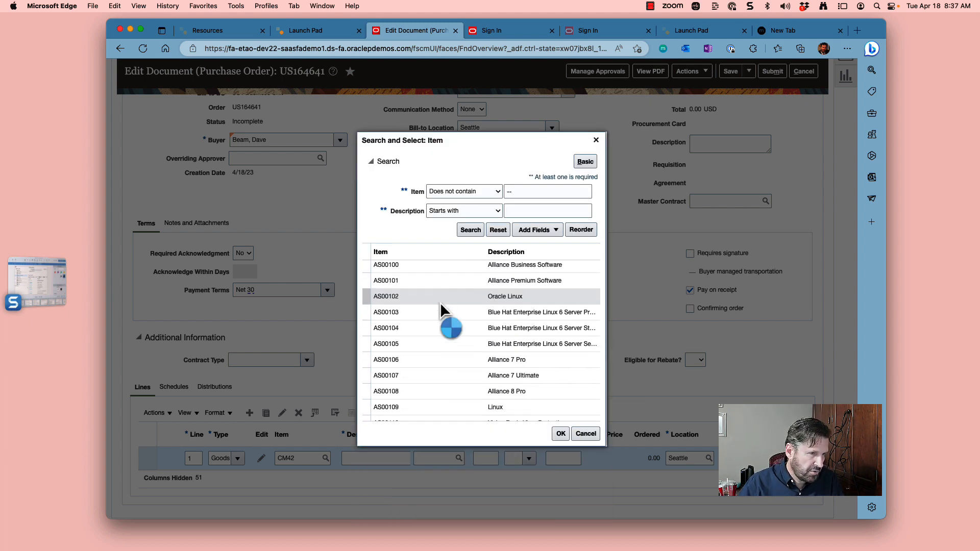
{"action": "left_click", "coordinate": [441, 352]}
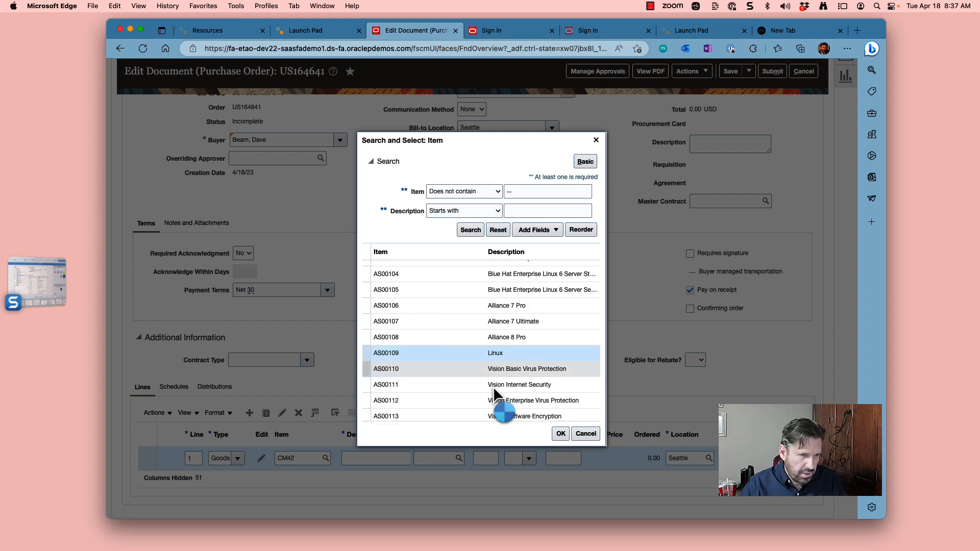
{"action": "left_click", "coordinate": [560, 434]}
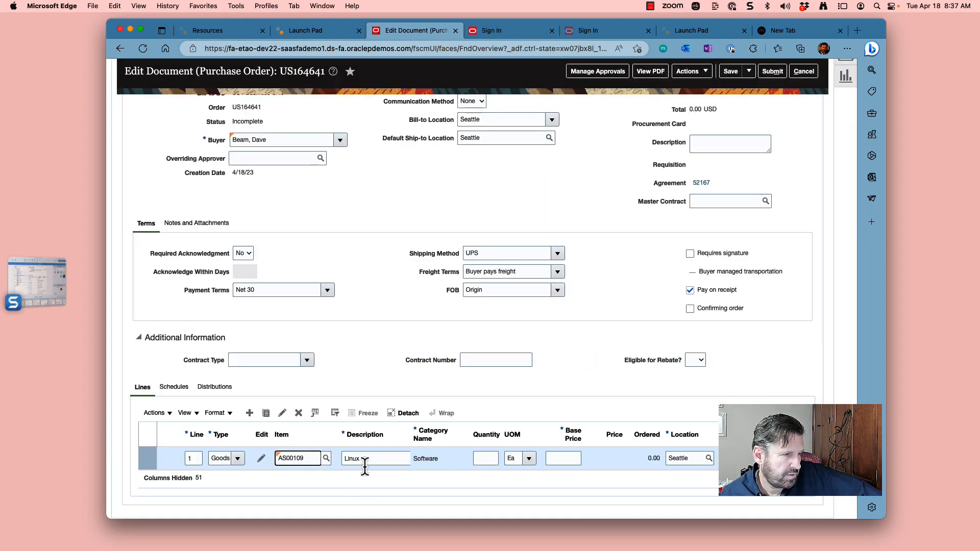
Enter quantity 2 at a 50.00 base price for the Linux line
{"action": "left_click", "coordinate": [483, 459]}
{"action": "type", "text": "2"}
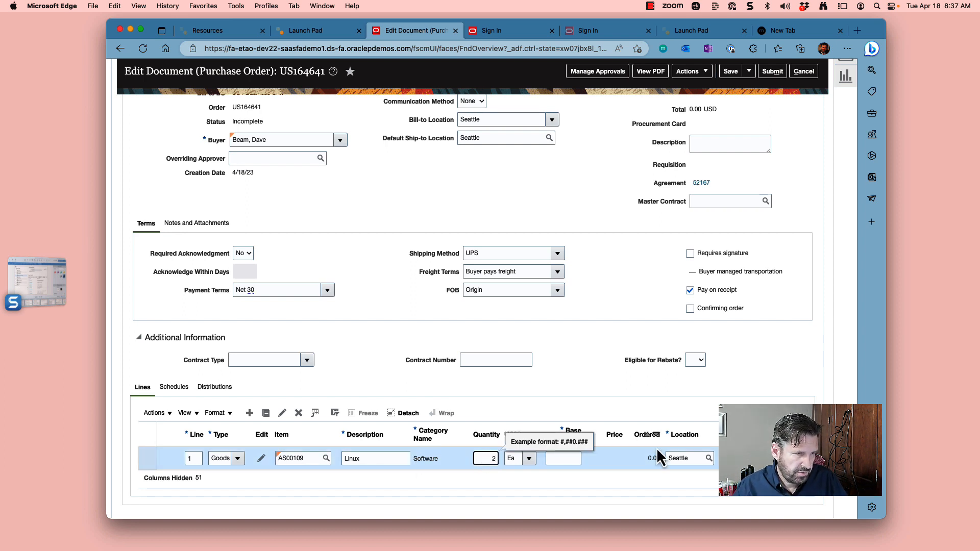
{"action": "key", "text": "Tab"}
{"action": "key", "text": "Tab"}
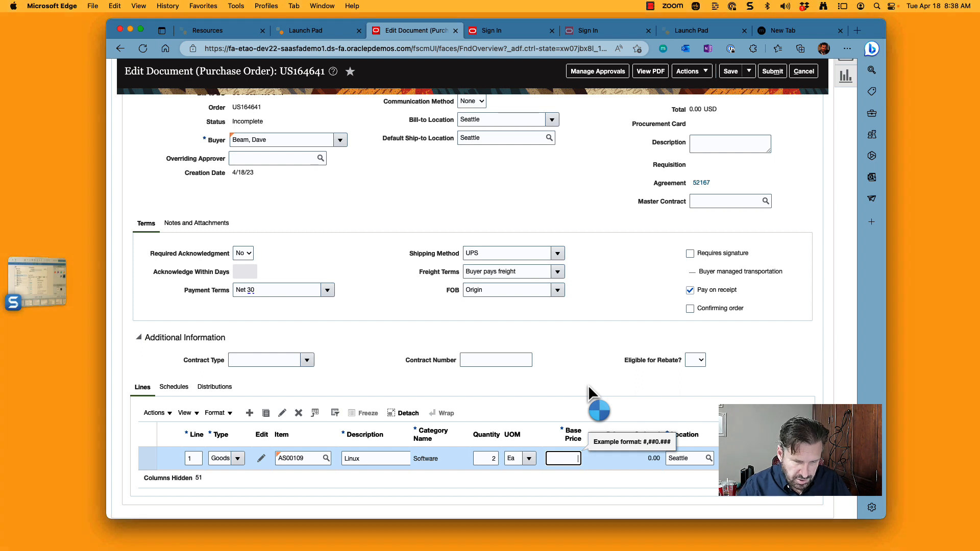
{"action": "type", "text": "50"}
{"action": "key", "text": "Tab"}
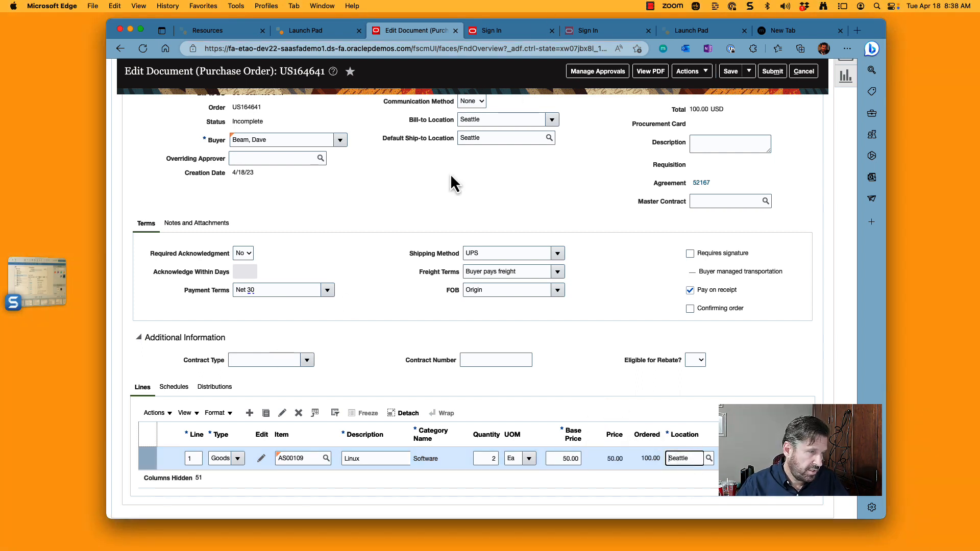
Set the line's requested delivery date to 4/20/23 and view its distribution
{"action": "left_click", "coordinate": [174, 387]}
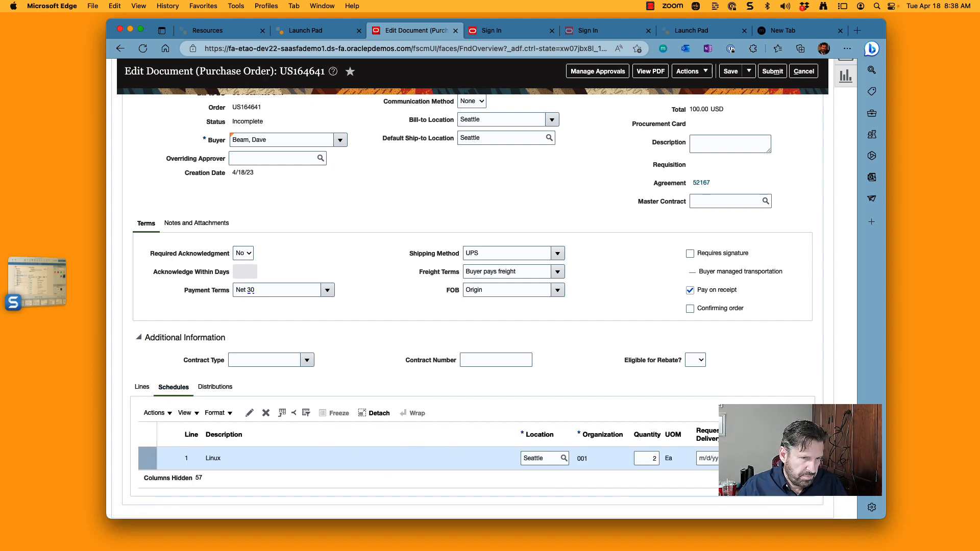
{"action": "left_click", "coordinate": [728, 458]}
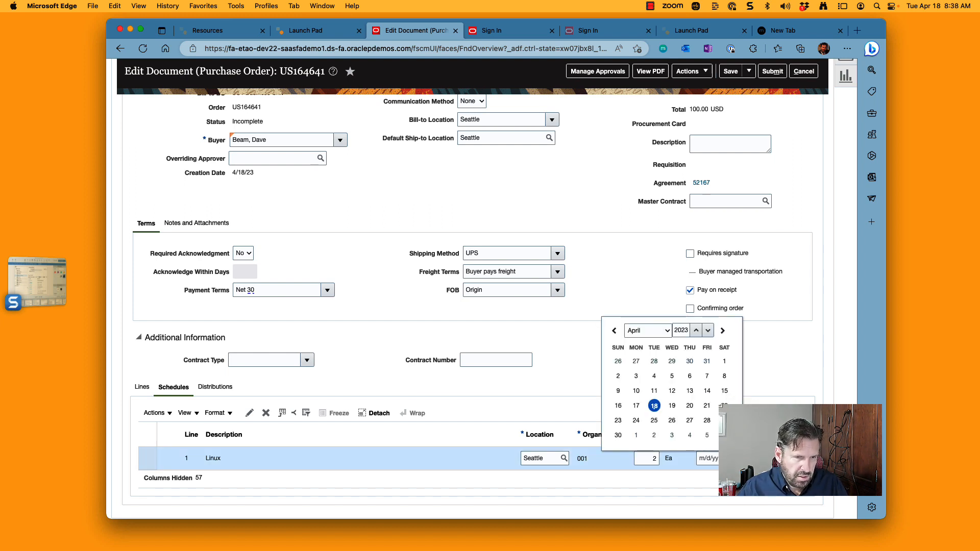
{"action": "left_click", "coordinate": [690, 406]}
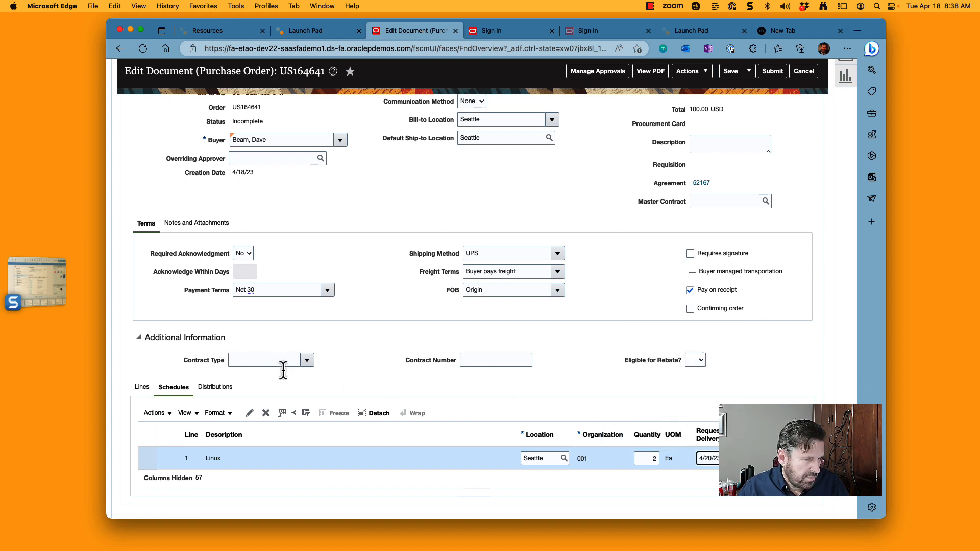
{"action": "left_click", "coordinate": [217, 388]}
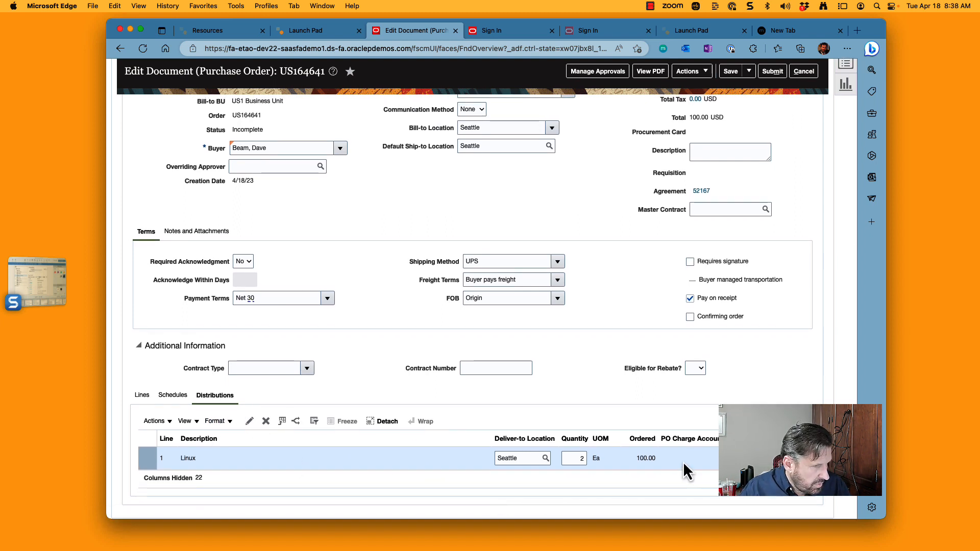
Insert an empty Goods line for Seattle on the Lines tab of US164641
{"action": "left_click", "coordinate": [209, 400]}
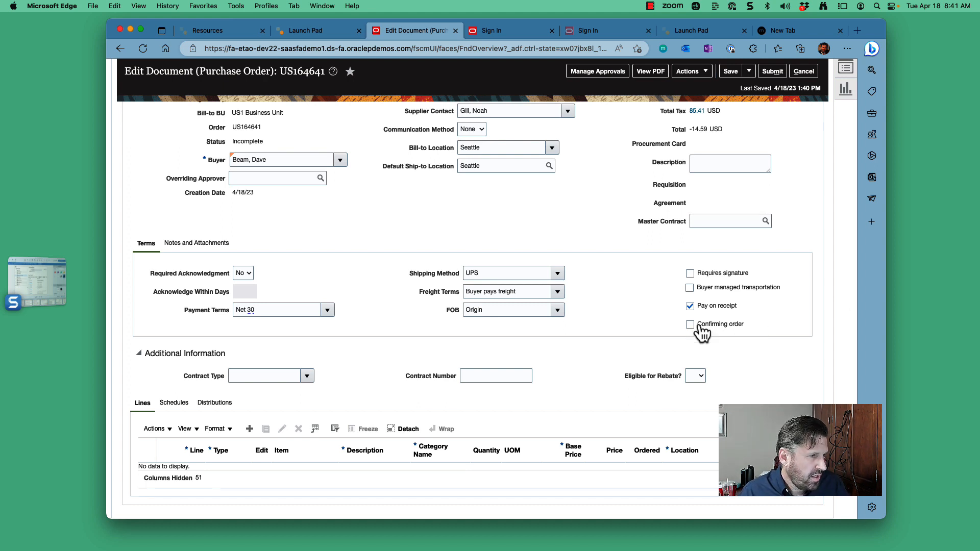
{"action": "scroll", "coordinate": [222, 195], "scroll_direction": "up", "scroll_amount": 3}
{"action": "scroll", "coordinate": [222, 191], "scroll_direction": "down", "scroll_amount": 3}
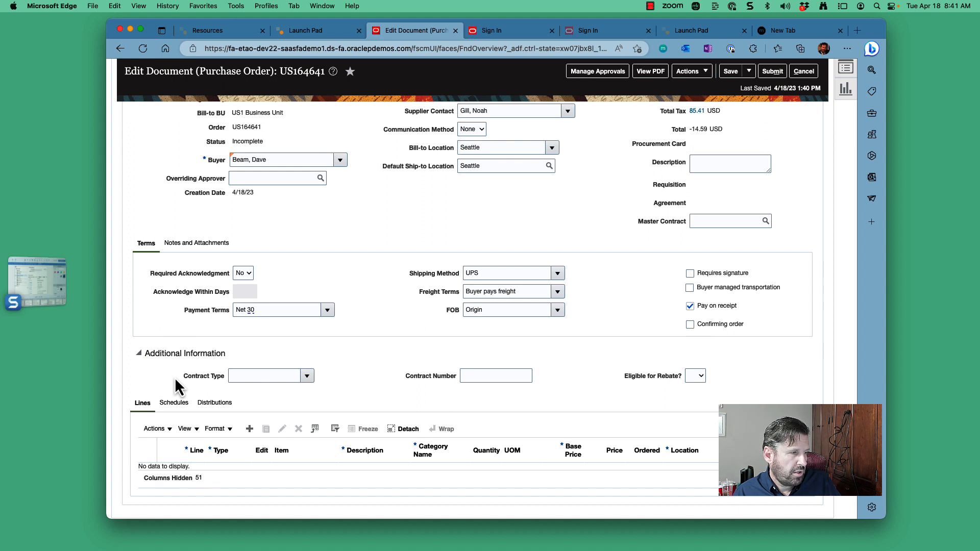
{"action": "left_click", "coordinate": [247, 432]}
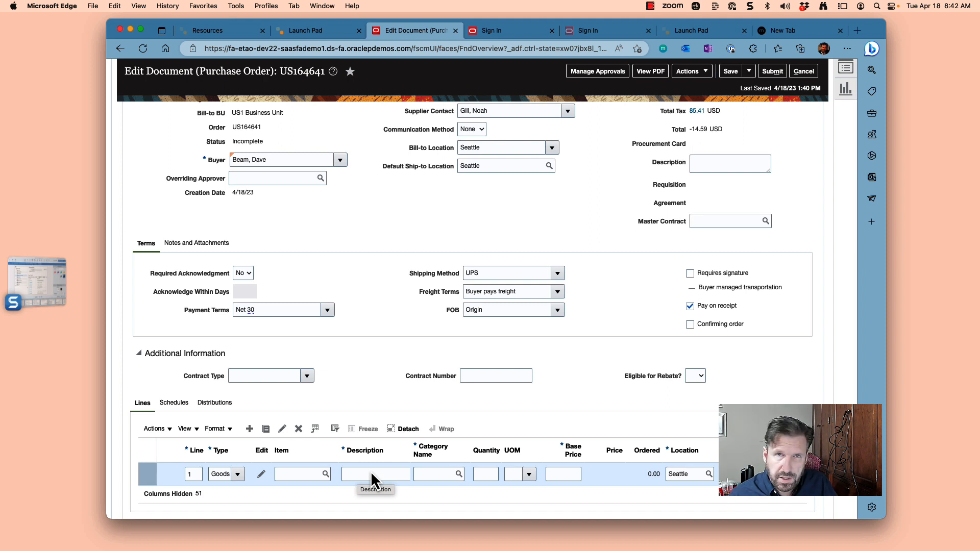
Set the new line's item to AS16901 by searching for as1690
{"action": "left_click", "coordinate": [291, 475]}
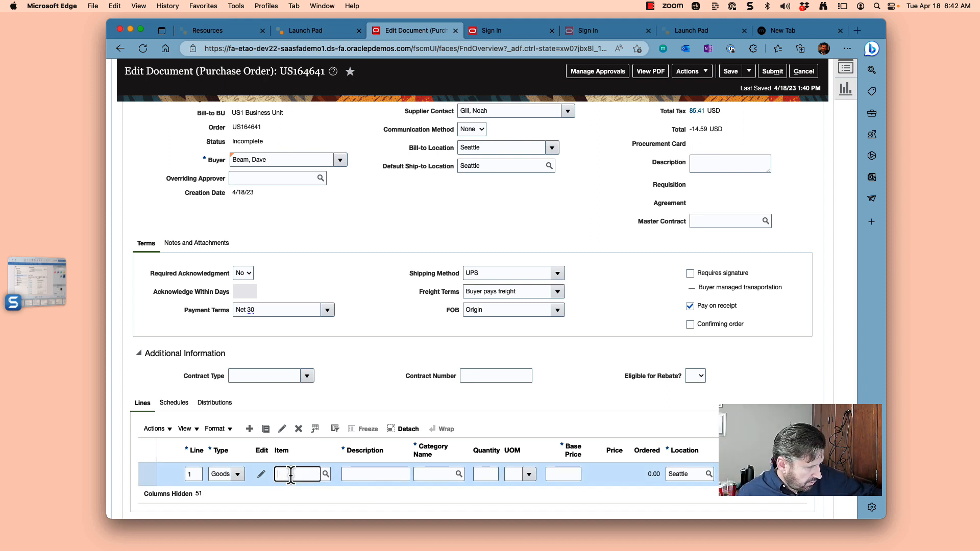
{"action": "type", "text": "as"}
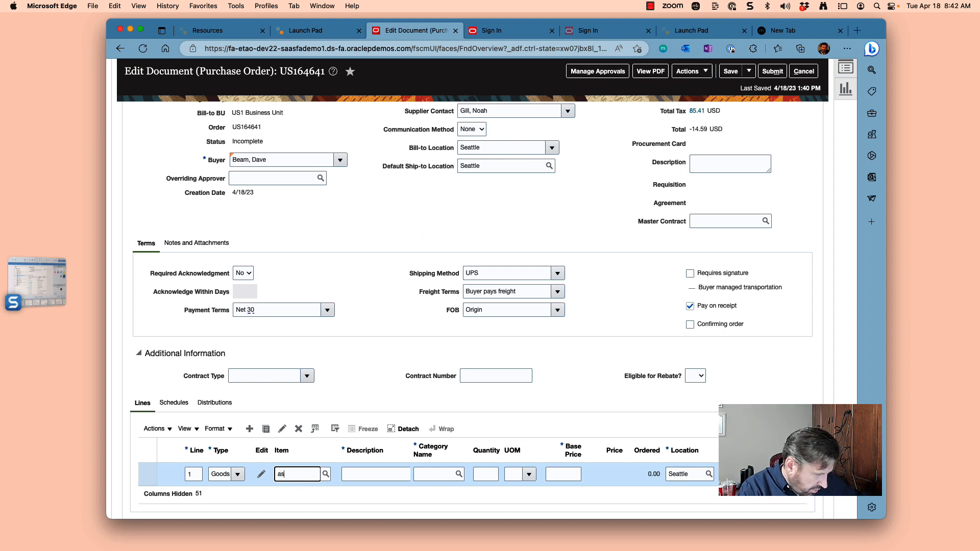
{"action": "type", "text": "16"}
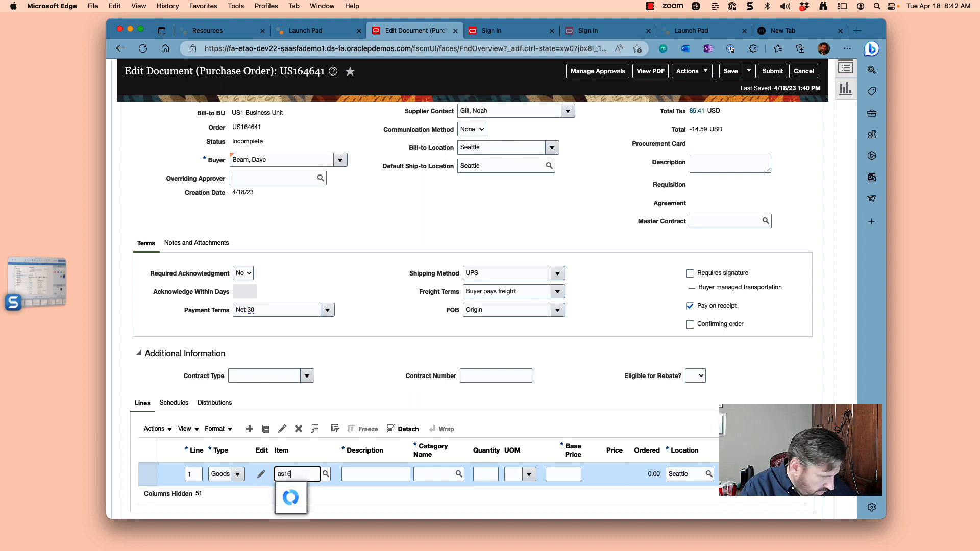
{"action": "type", "text": "90"}
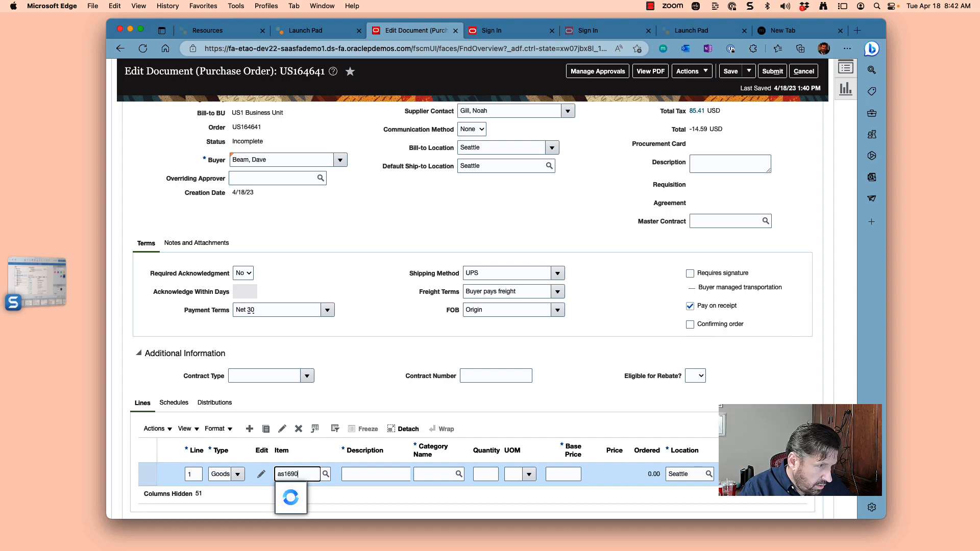
{"action": "key", "text": "Tab"}
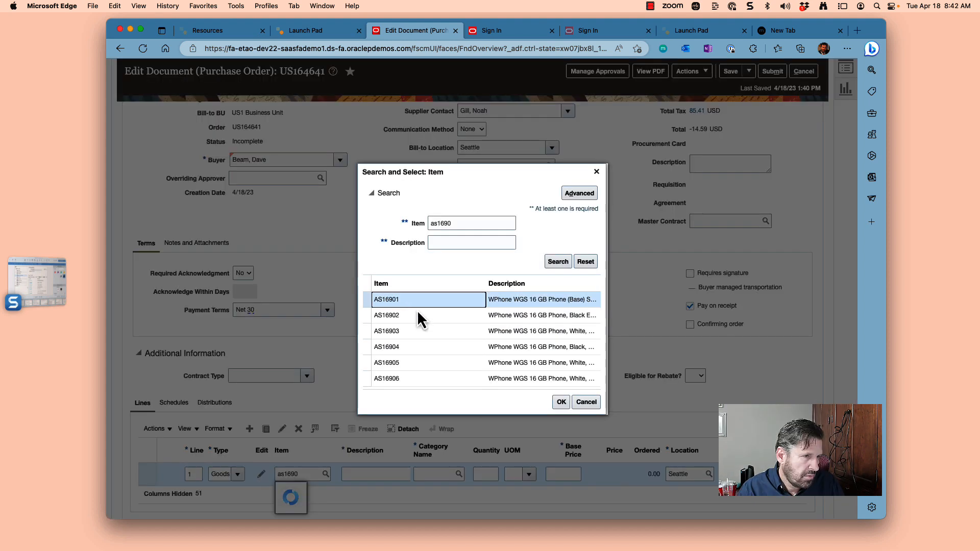
{"action": "left_click", "coordinate": [562, 403]}
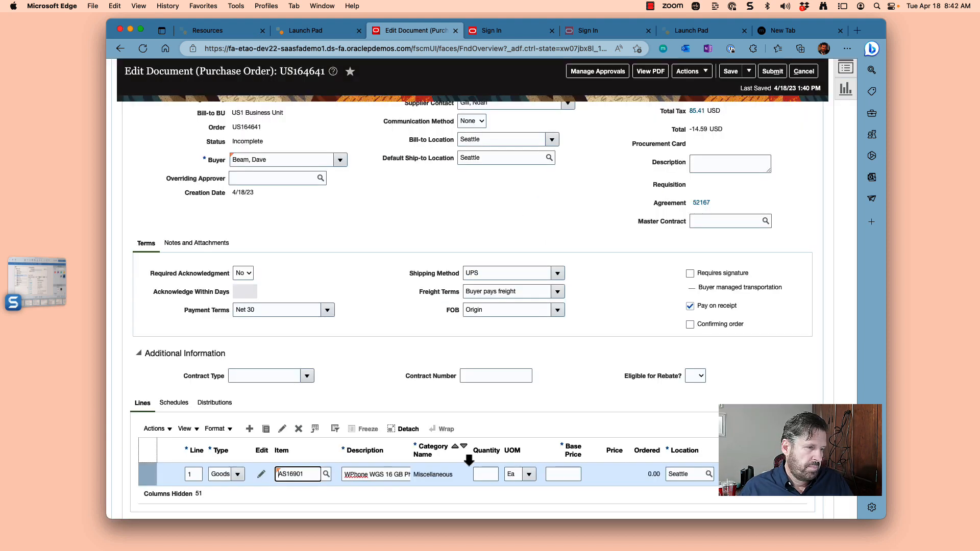
Enter quantity 1 at a 799.00 base price and view the line's schedule
{"action": "left_click", "coordinate": [487, 475]}
{"action": "type", "text": "1"}
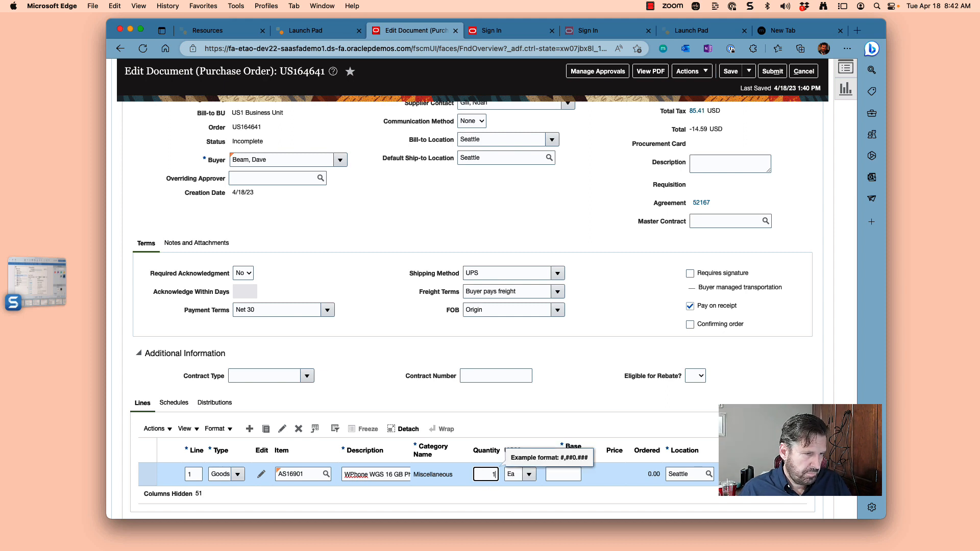
{"action": "left_click", "coordinate": [566, 475]}
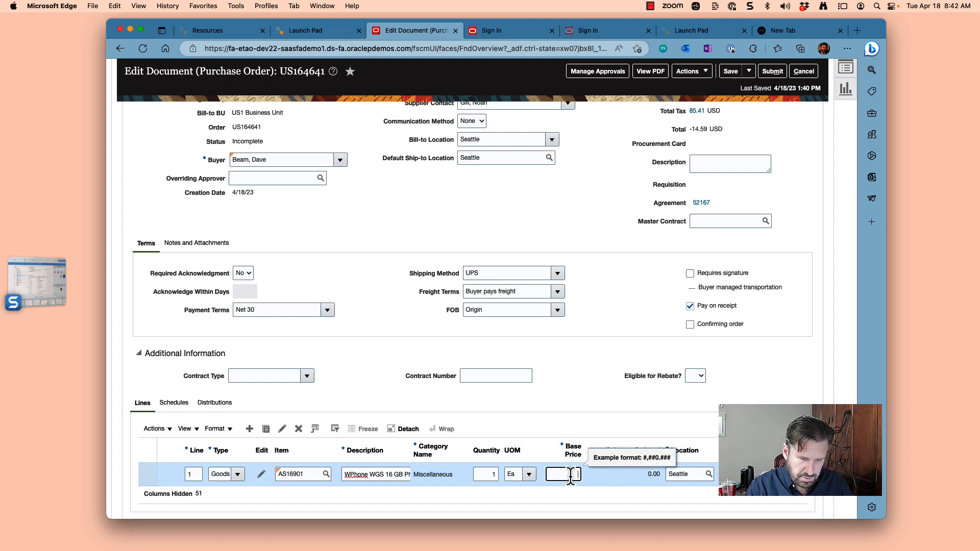
{"action": "type", "text": "799"}
{"action": "key", "text": "Tab"}
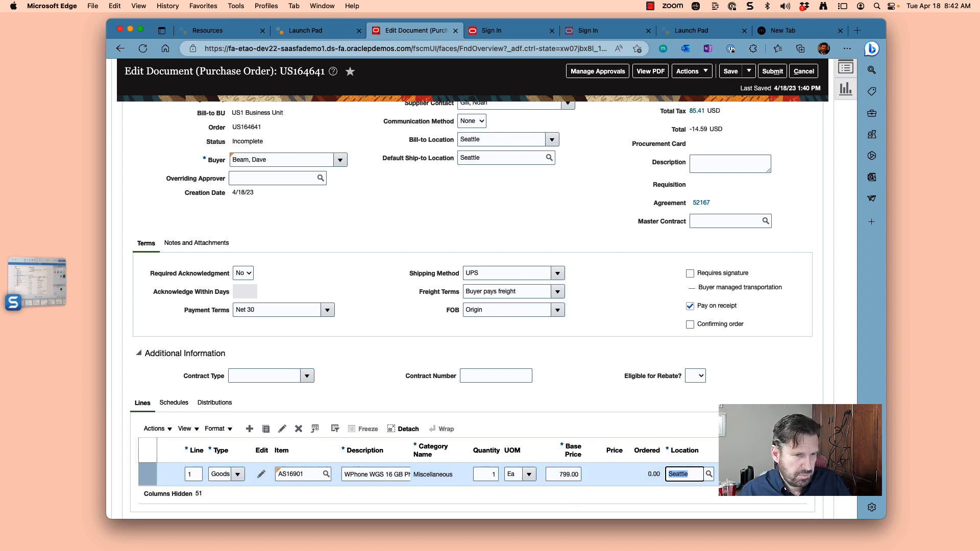
{"action": "left_click", "coordinate": [187, 403]}
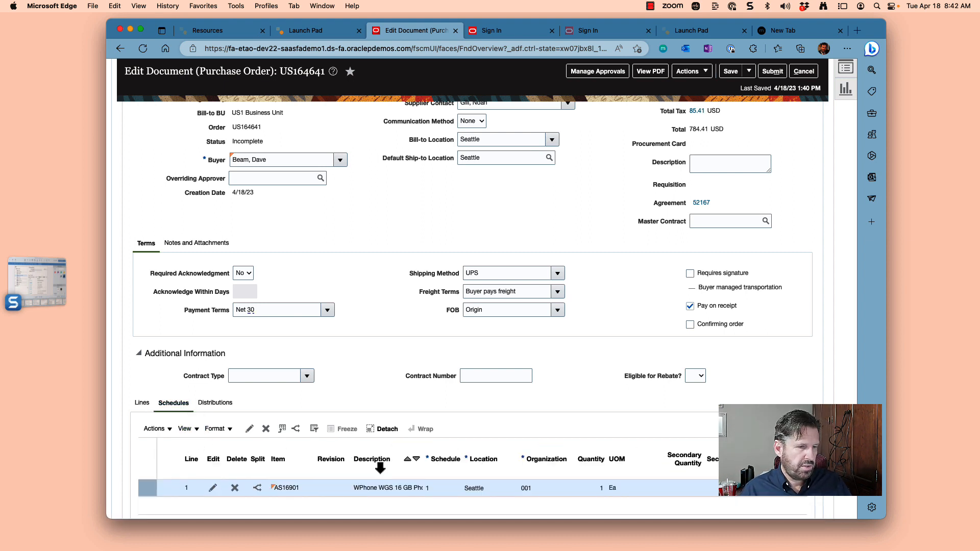
Review the schedule view options and save purchase order US164641
{"action": "scroll", "coordinate": [469, 488], "scroll_direction": "down", "scroll_amount": 1}
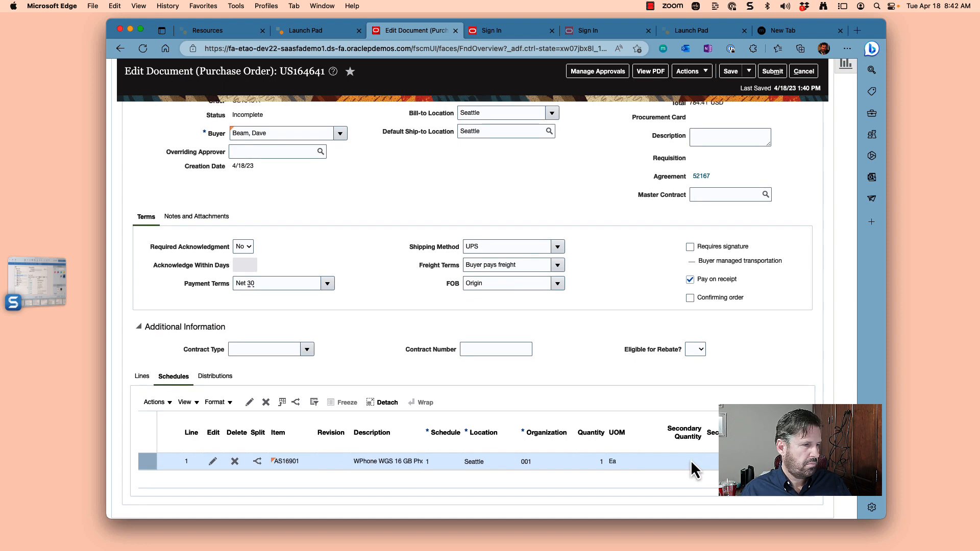
{"action": "left_click", "coordinate": [196, 402]}
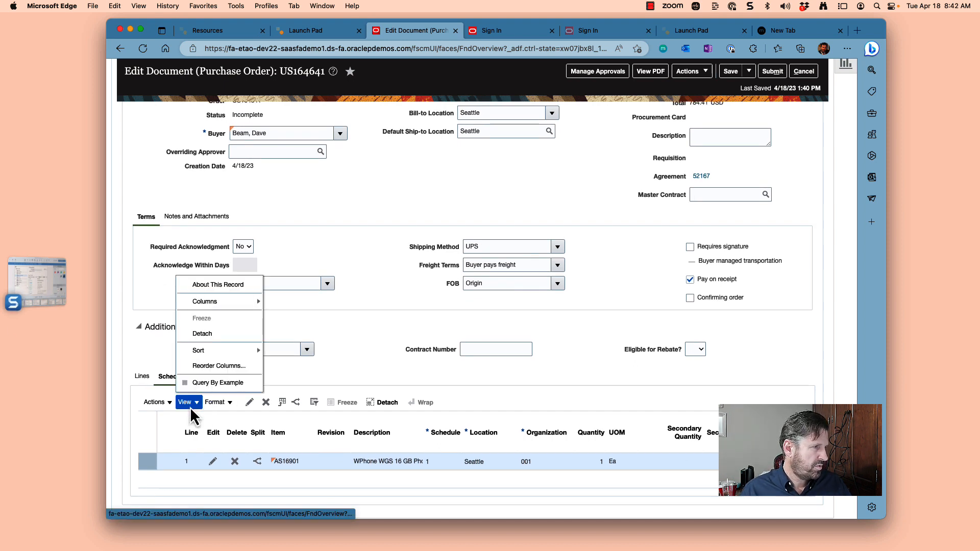
{"action": "scroll", "coordinate": [586, 175], "scroll_direction": "up", "scroll_amount": 1}
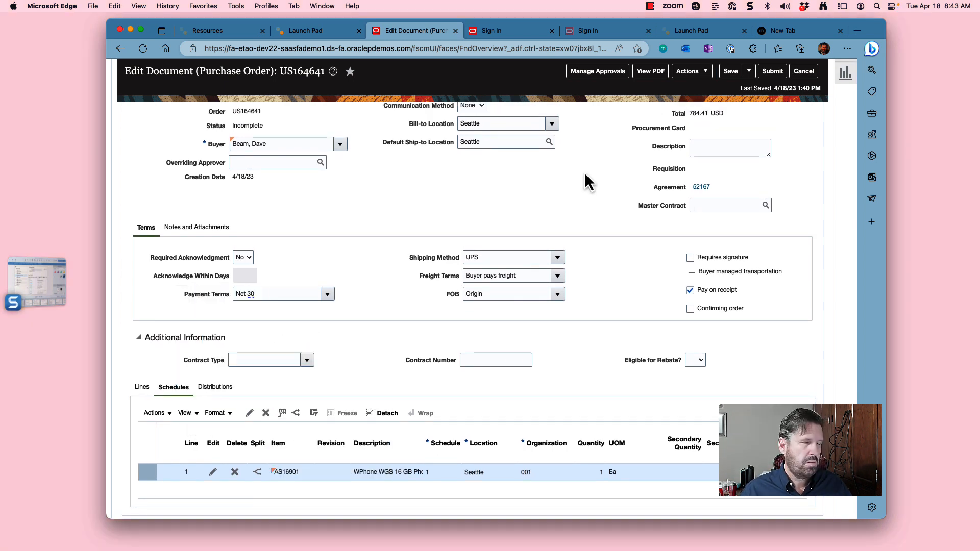
{"action": "left_click", "coordinate": [731, 72]}
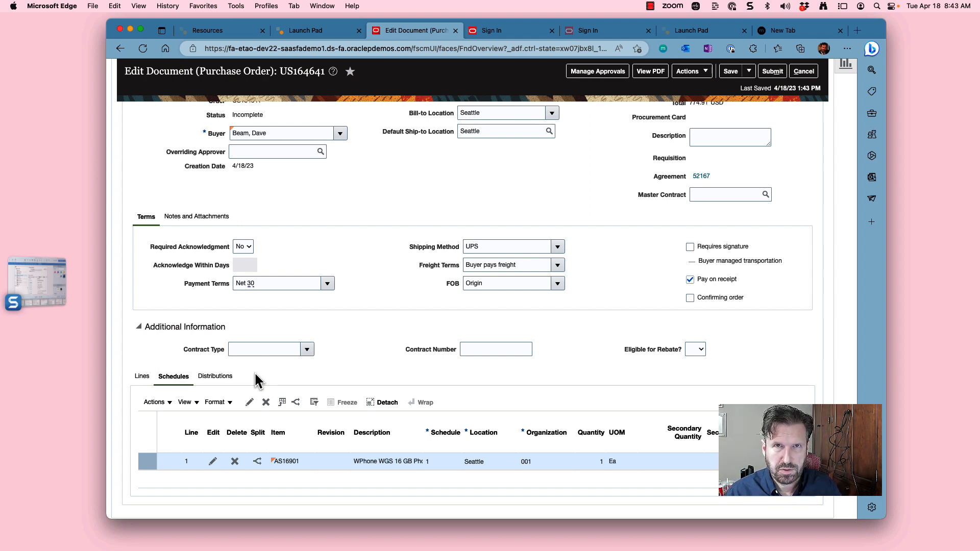
Check the line's PO charge account on Distributions, then save the order again
{"action": "left_click", "coordinate": [224, 380]}
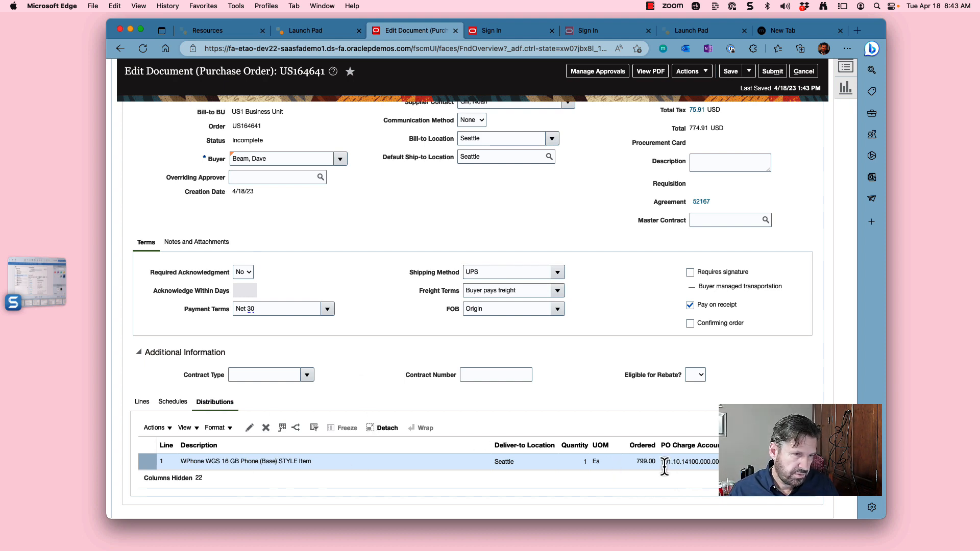
{"action": "scroll", "coordinate": [593, 329], "scroll_direction": "up", "scroll_amount": 5}
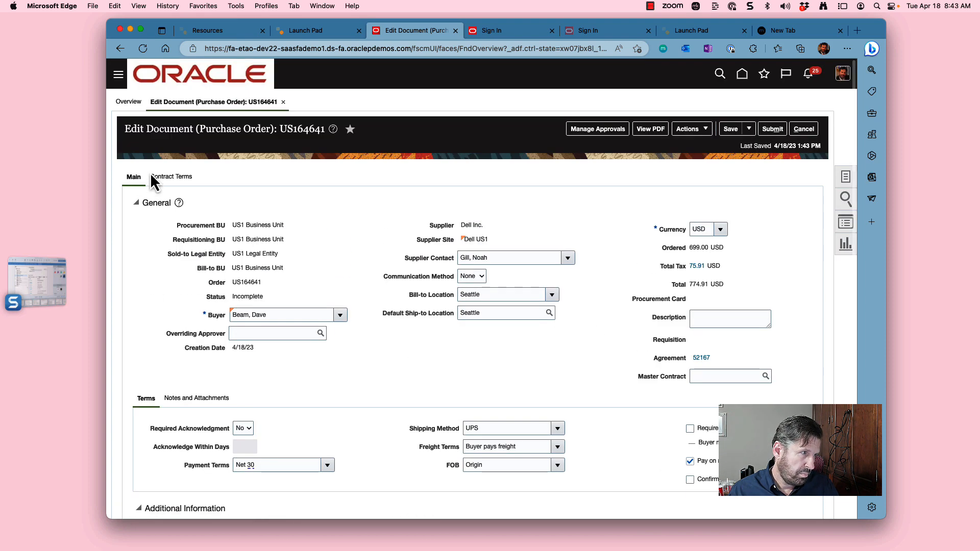
{"action": "scroll", "coordinate": [313, 367], "scroll_direction": "down", "scroll_amount": 5}
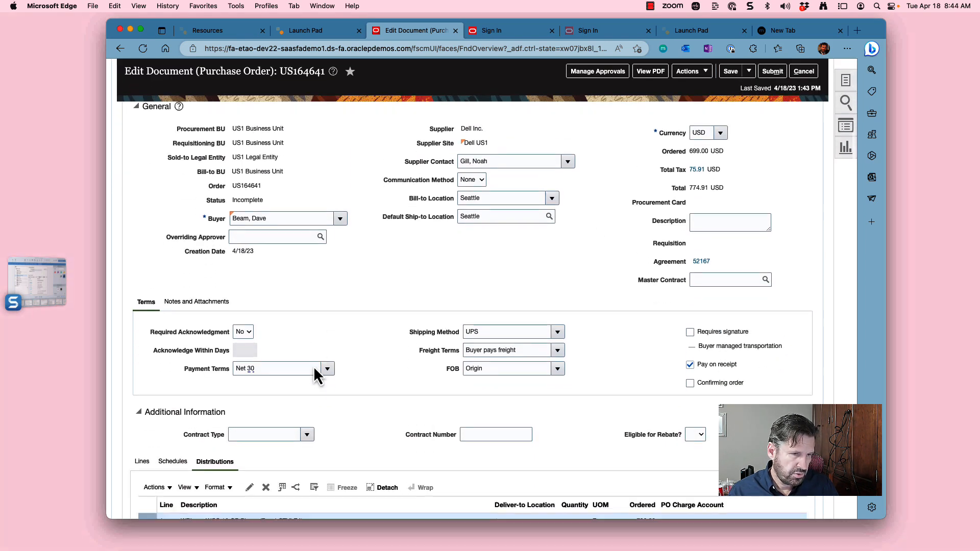
{"action": "scroll", "coordinate": [317, 414], "scroll_direction": "up", "scroll_amount": 2}
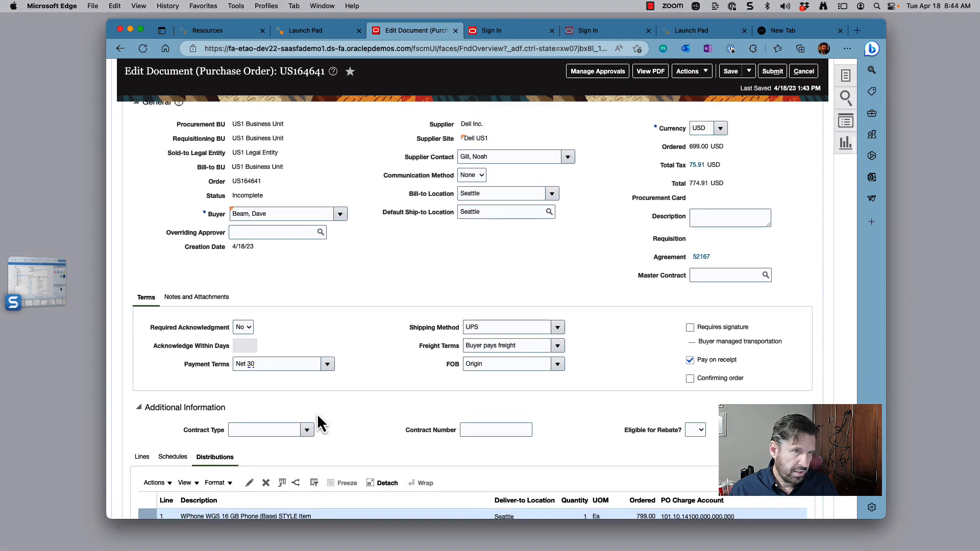
{"action": "left_click", "coordinate": [730, 73]}
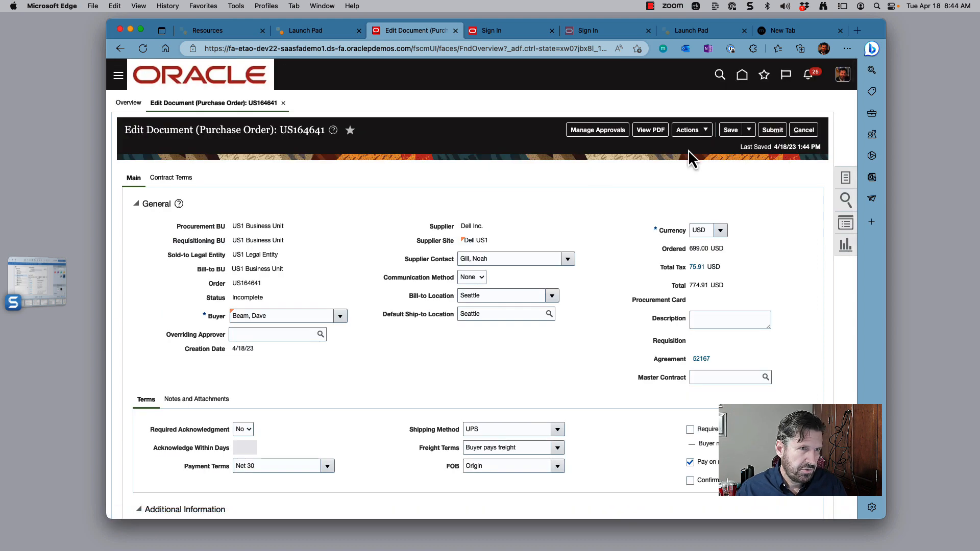
{"action": "left_click", "coordinate": [705, 132]}
Dismiss the missing delivery date error and show line 1's AS16901 schedule
{"action": "left_click", "coordinate": [700, 149]}
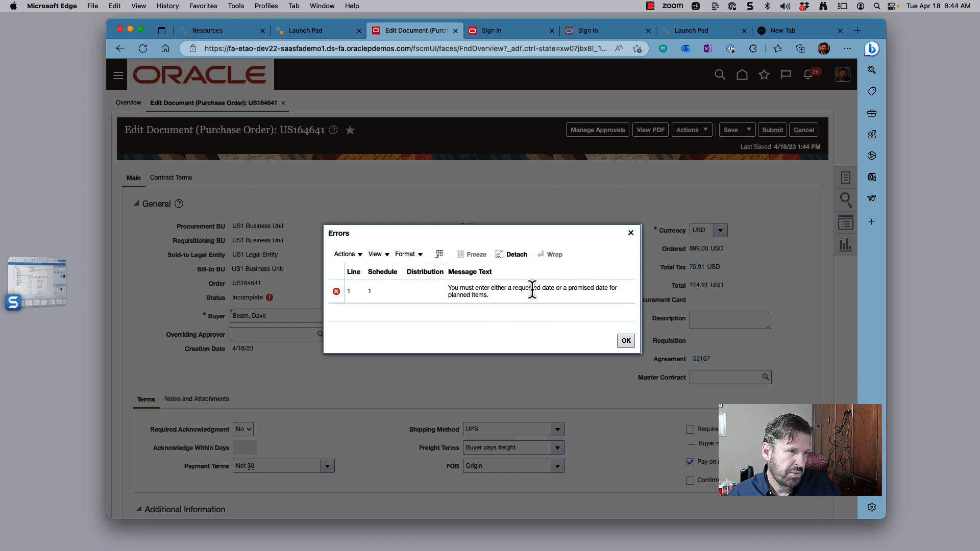
{"action": "left_click", "coordinate": [626, 341]}
{"action": "scroll", "coordinate": [633, 382], "scroll_direction": "down", "scroll_amount": 3}
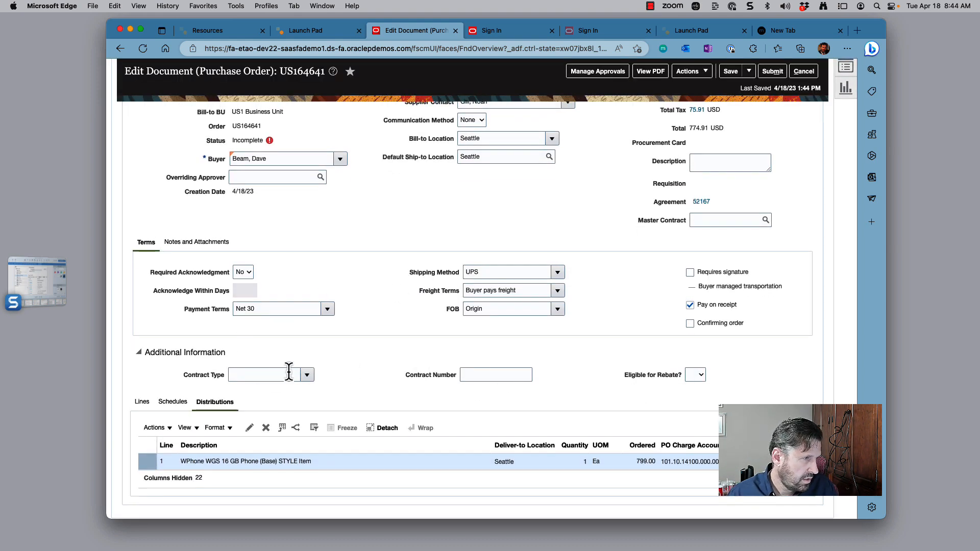
{"action": "left_click", "coordinate": [165, 402]}
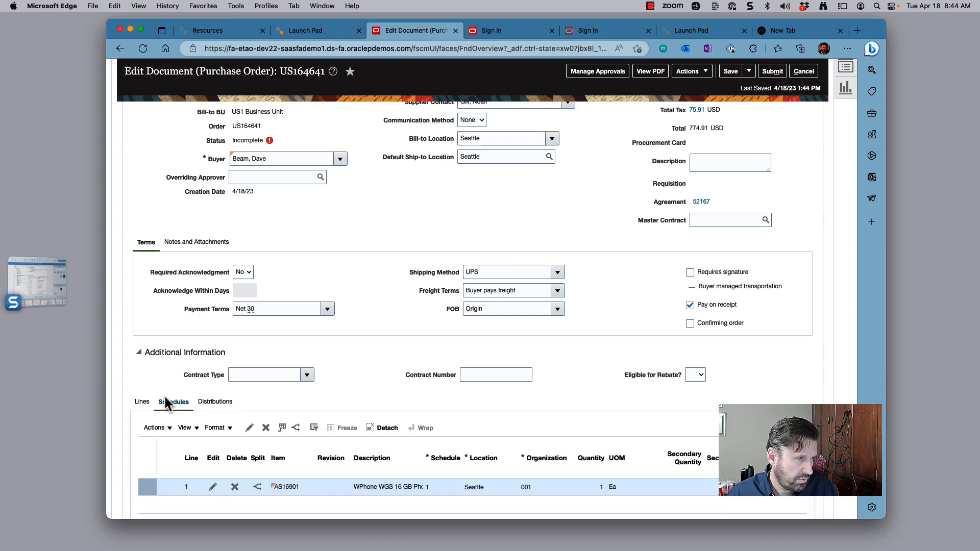
Set schedule 1's requested and promised delivery dates to 4/20/23
{"action": "left_click", "coordinate": [429, 487]}
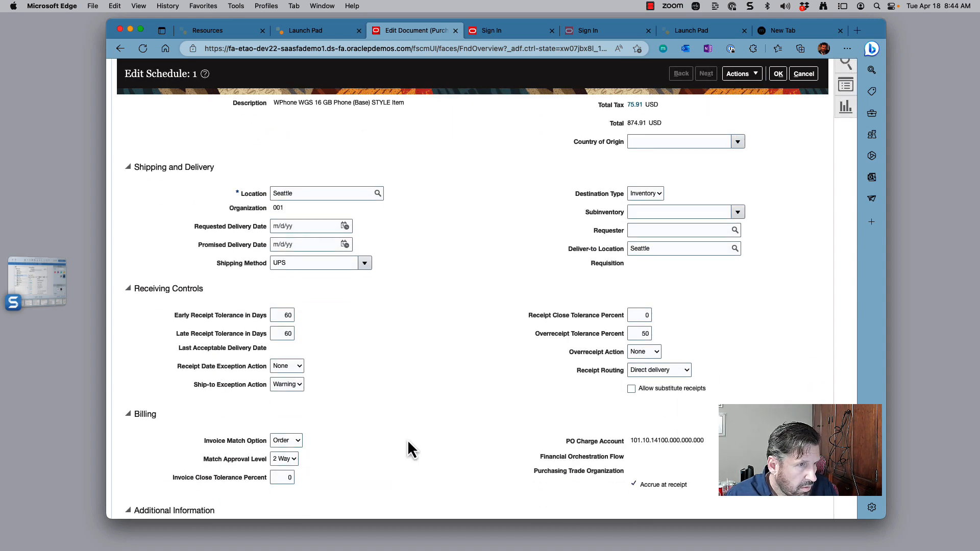
{"action": "scroll", "coordinate": [409, 442], "scroll_direction": "down", "scroll_amount": 5}
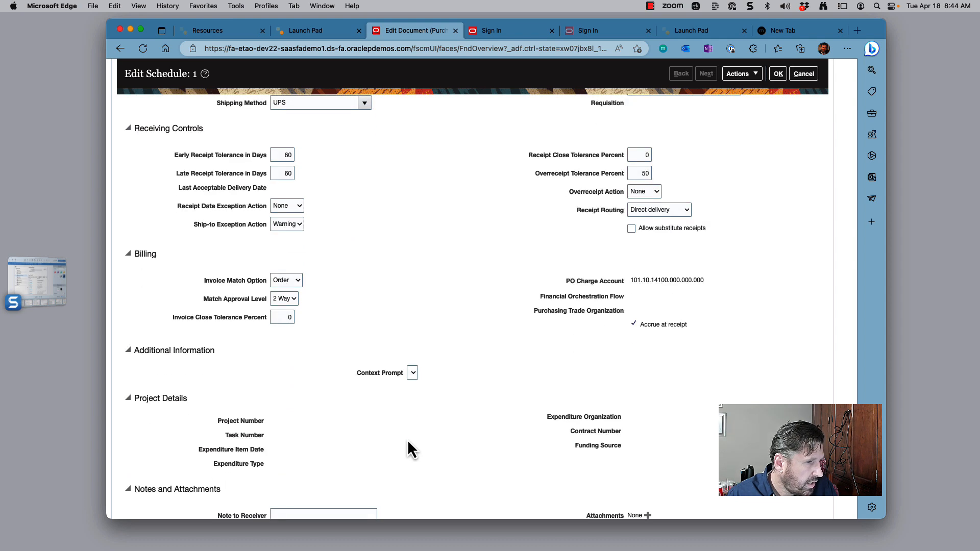
{"action": "scroll", "coordinate": [408, 442], "scroll_direction": "up", "scroll_amount": 8}
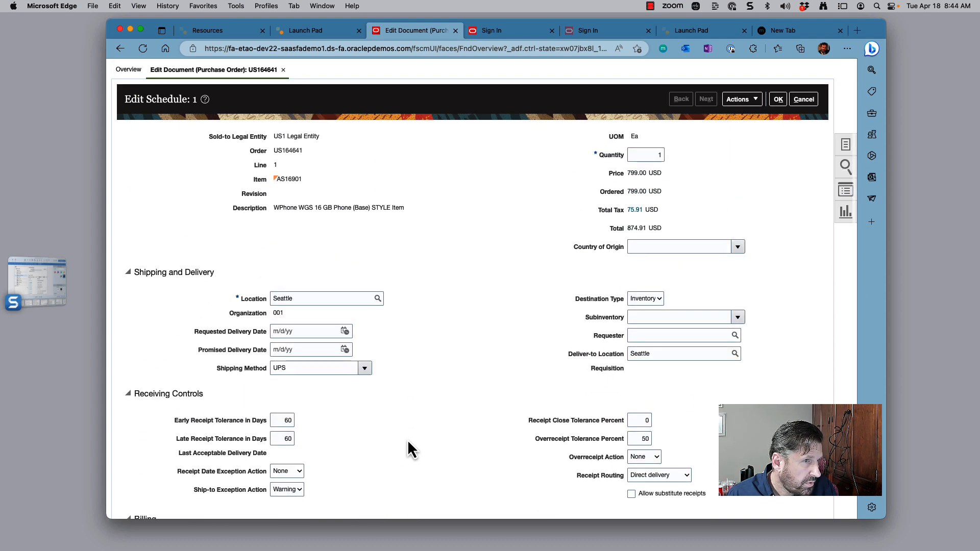
{"action": "scroll", "coordinate": [408, 445], "scroll_direction": "down", "scroll_amount": 1}
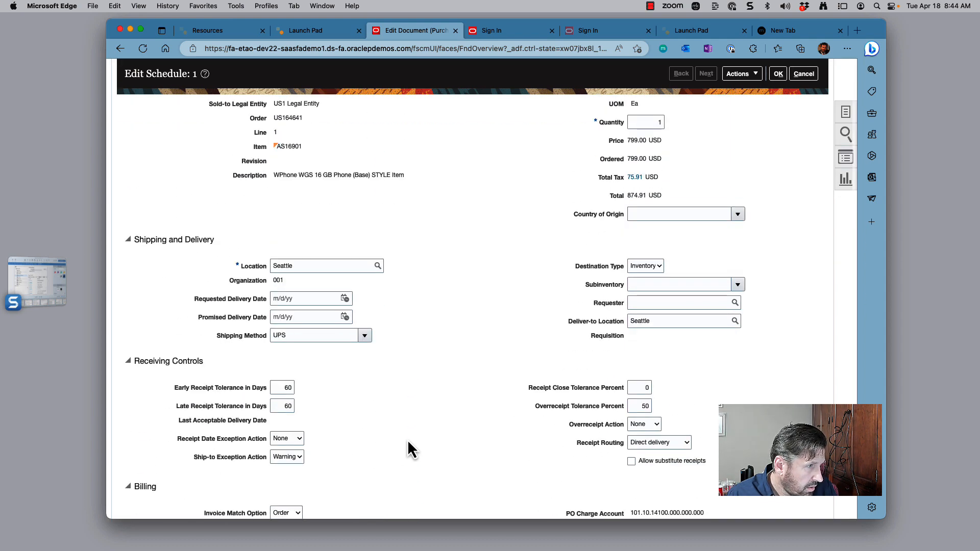
{"action": "left_click", "coordinate": [344, 298]}
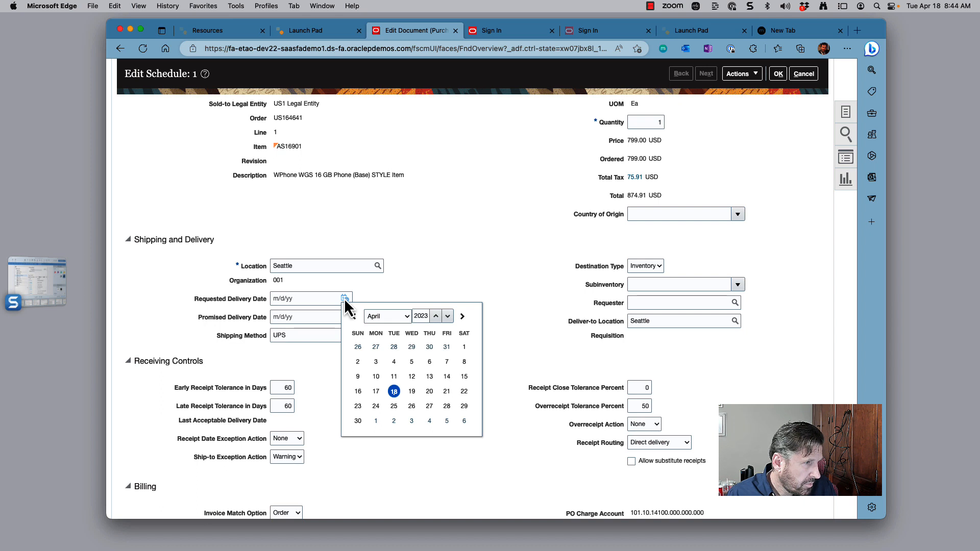
{"action": "left_click", "coordinate": [430, 399]}
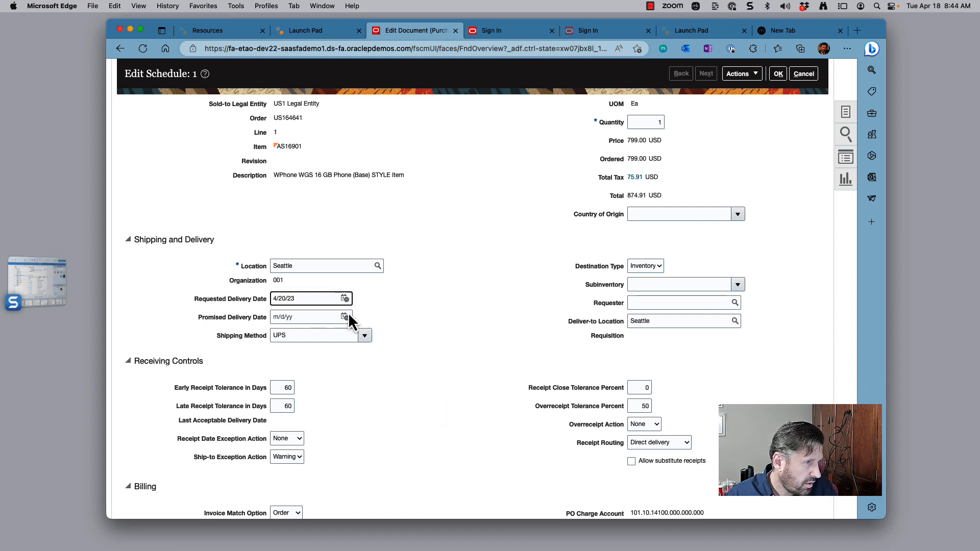
{"action": "left_click", "coordinate": [345, 317]}
{"action": "left_click", "coordinate": [430, 410]}
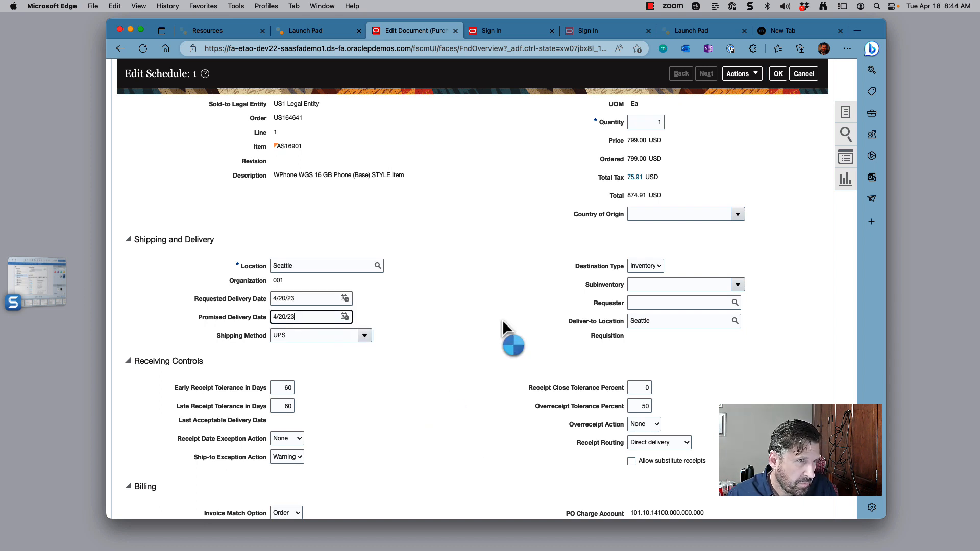
Accept the schedule changes and save purchase order US164641
{"action": "scroll", "coordinate": [510, 304], "scroll_direction": "up", "scroll_amount": 3}
{"action": "left_click", "coordinate": [778, 133]}
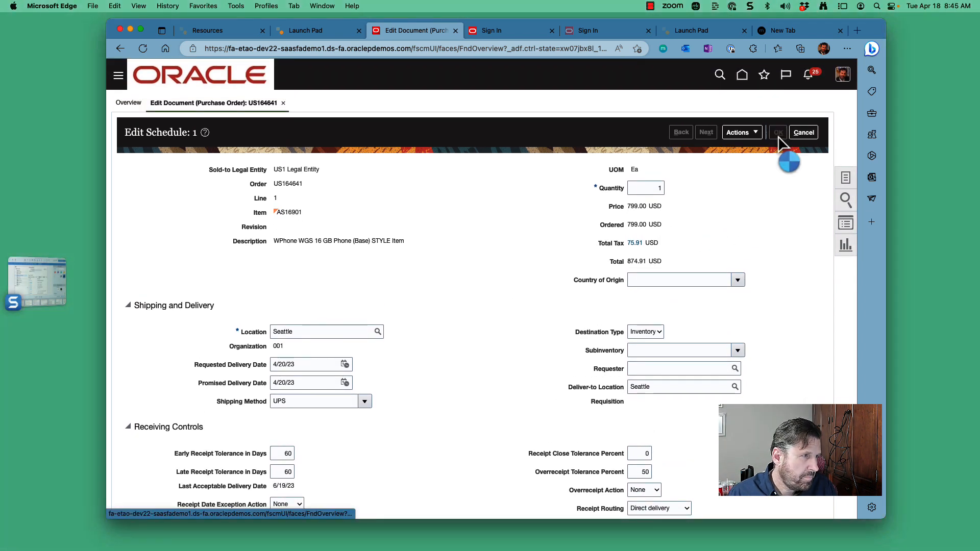
{"action": "left_click", "coordinate": [740, 131]}
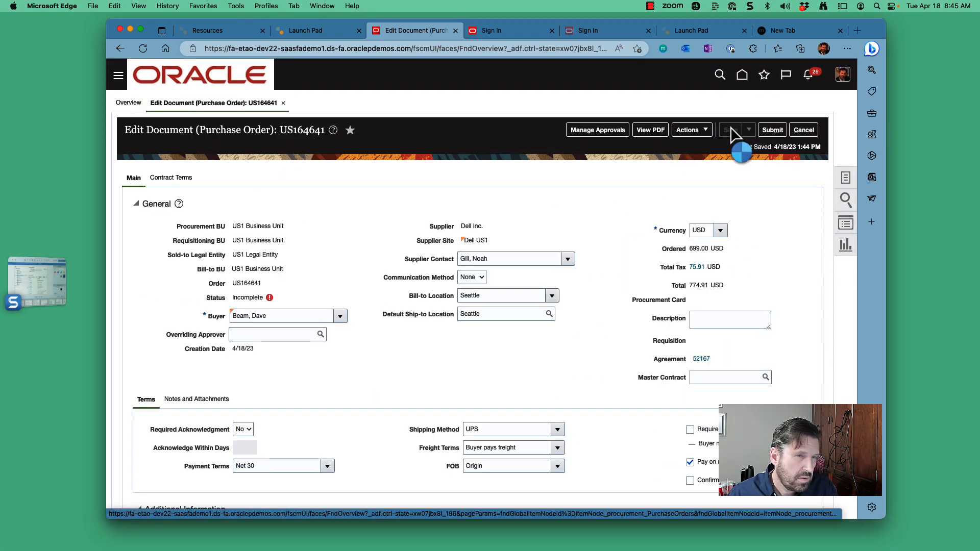
Run Check for Errors on US164641, then submit it for approval
{"action": "left_click", "coordinate": [705, 131]}
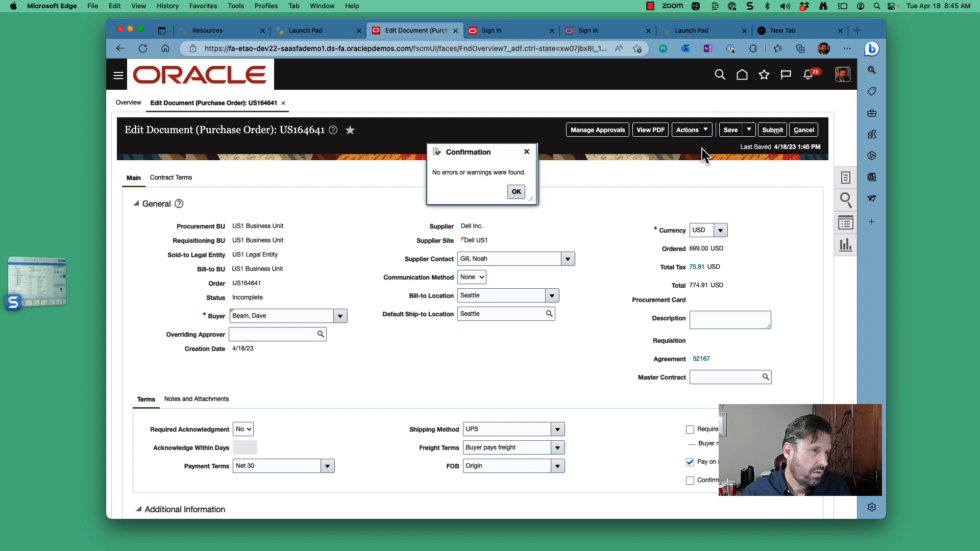
{"action": "left_click", "coordinate": [518, 192]}
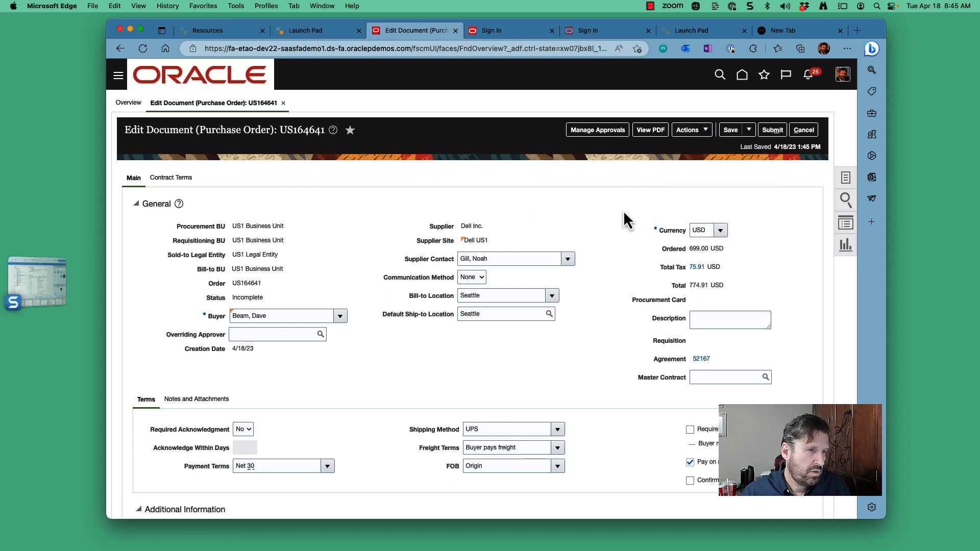
{"action": "left_click", "coordinate": [773, 129]}
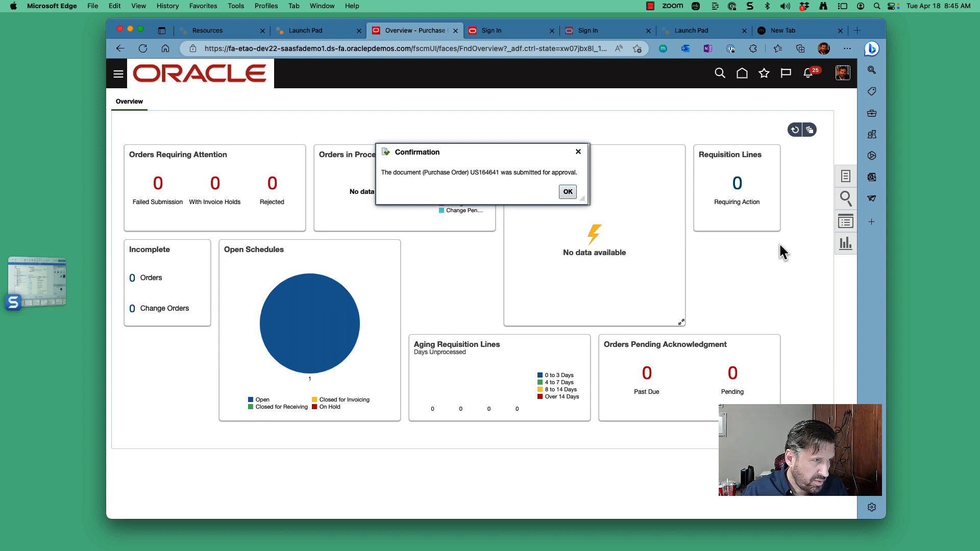
{"action": "key", "text": "Return"}
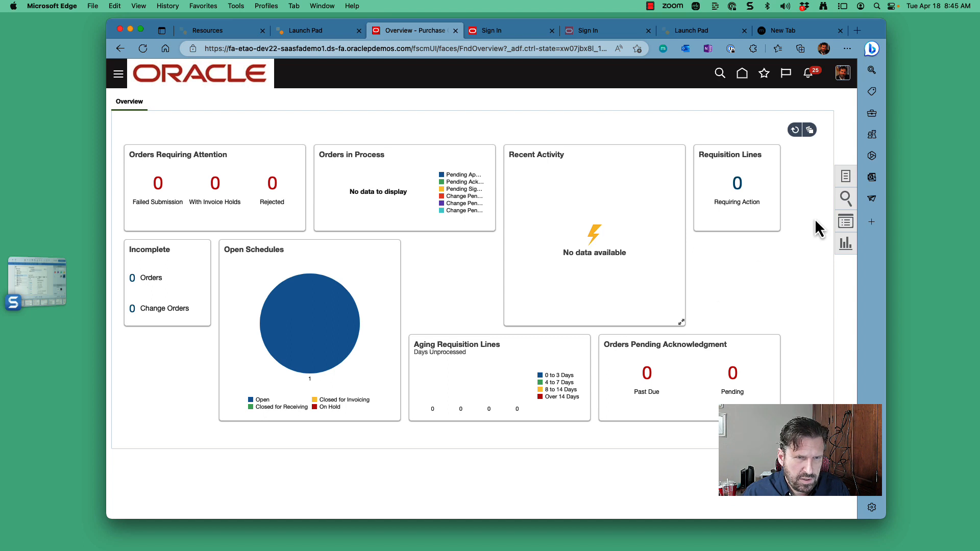
Open purchase order US164641 through Tasks > Manage Orders
{"action": "left_click", "coordinate": [847, 179]}
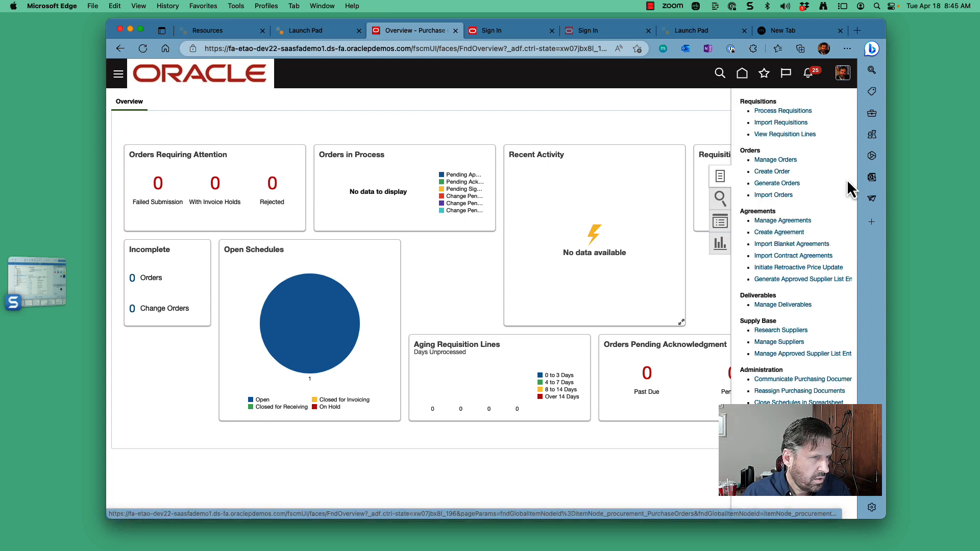
{"action": "left_click", "coordinate": [786, 161]}
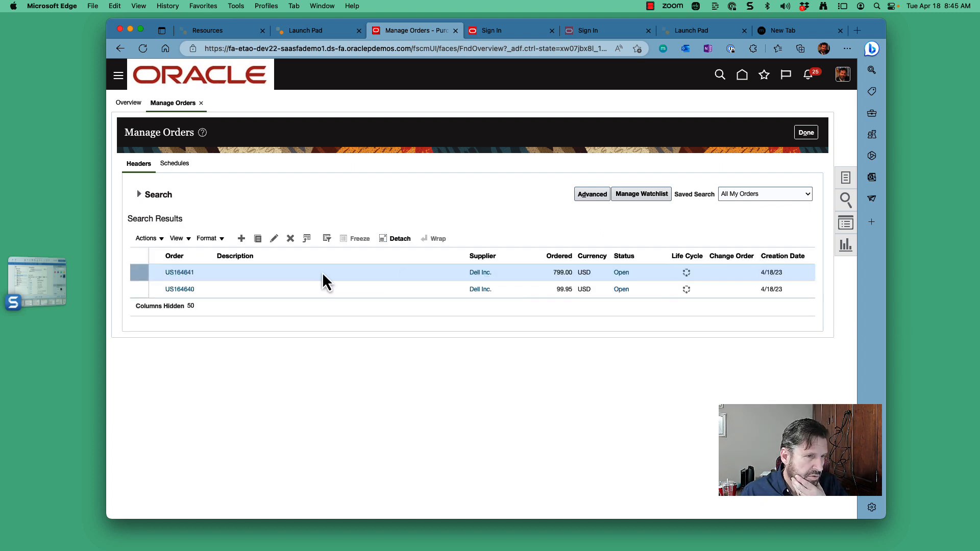
{"action": "left_click", "coordinate": [181, 272]}
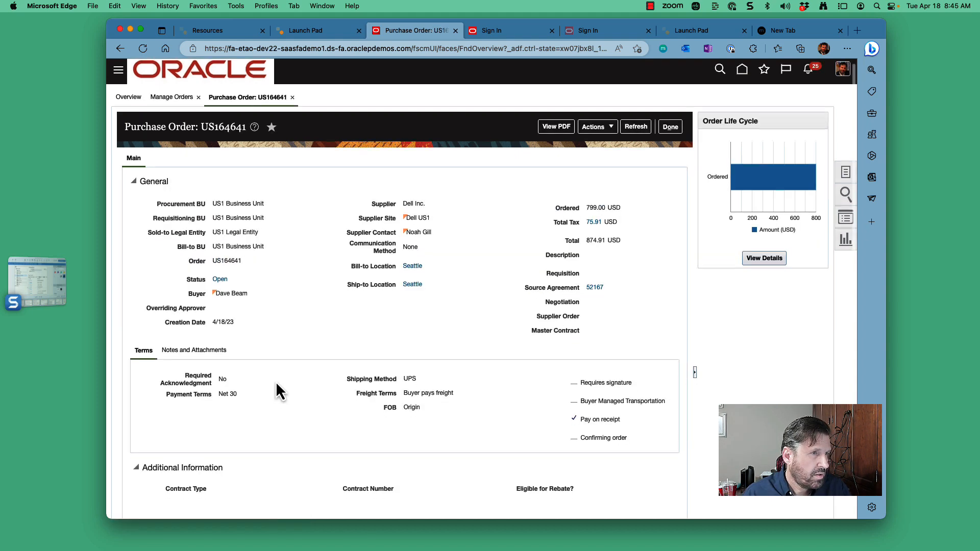
{"action": "scroll", "coordinate": [278, 389], "scroll_direction": "down", "scroll_amount": 2}
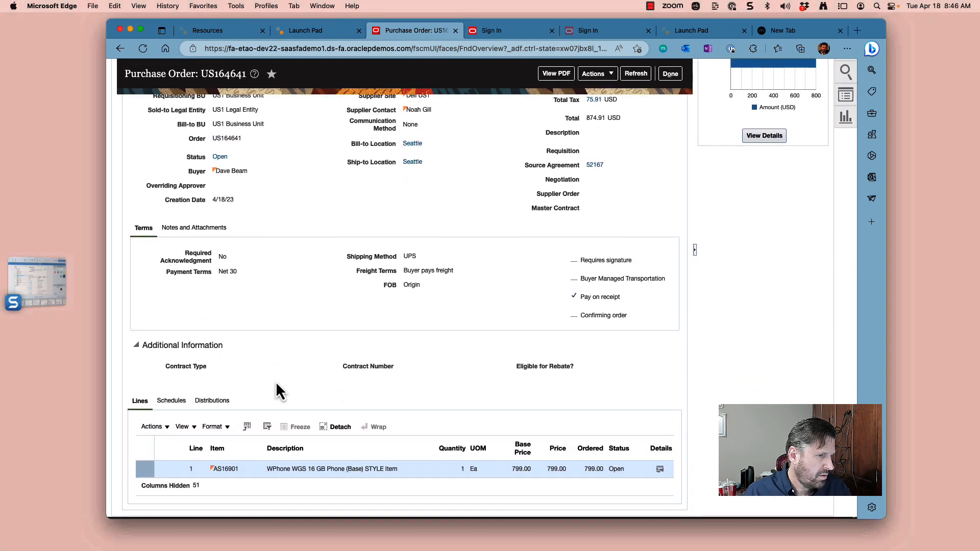
{"action": "scroll", "coordinate": [276, 383], "scroll_direction": "up", "scroll_amount": 2}
{"action": "scroll", "coordinate": [278, 392], "scroll_direction": "down", "scroll_amount": 1}
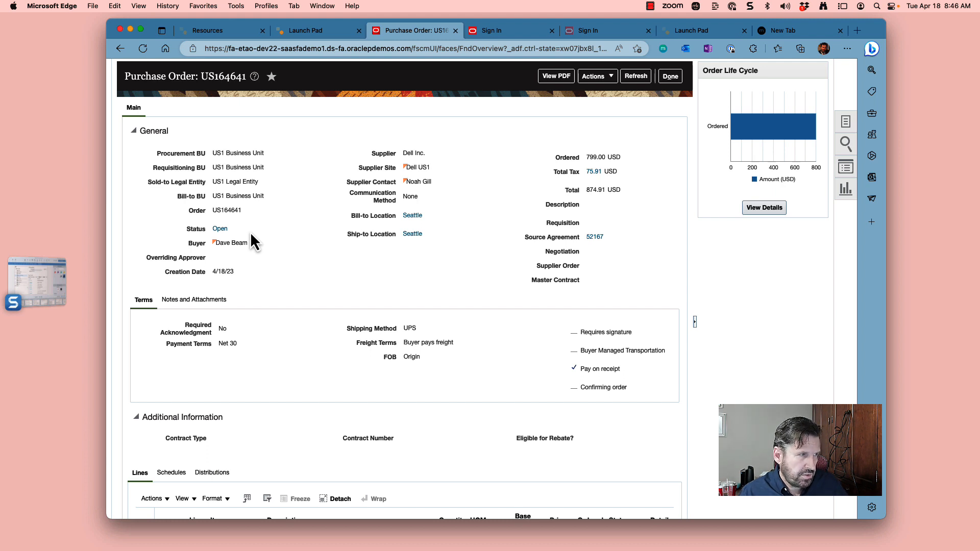
{"action": "scroll", "coordinate": [263, 304], "scroll_direction": "down", "scroll_amount": 3}
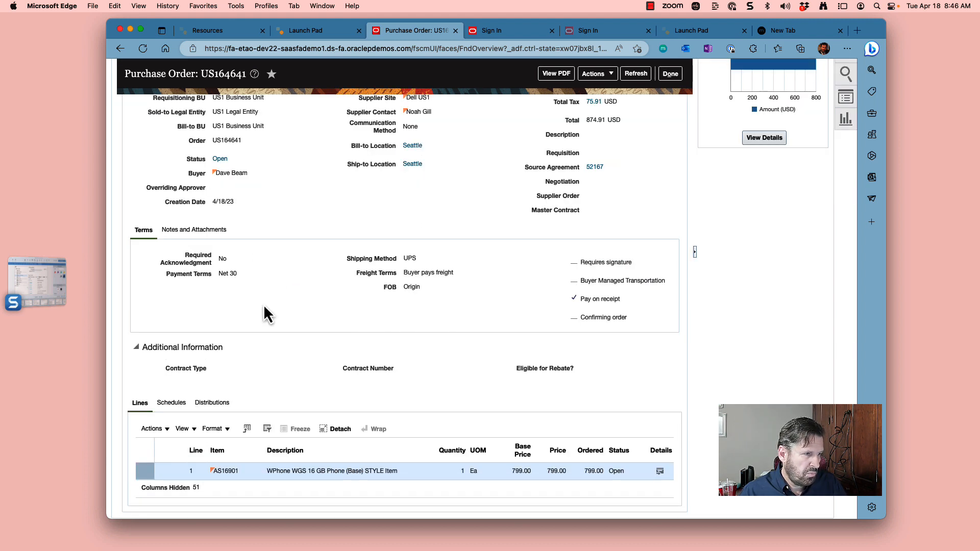
{"action": "scroll", "coordinate": [263, 304], "scroll_direction": "up", "scroll_amount": 3}
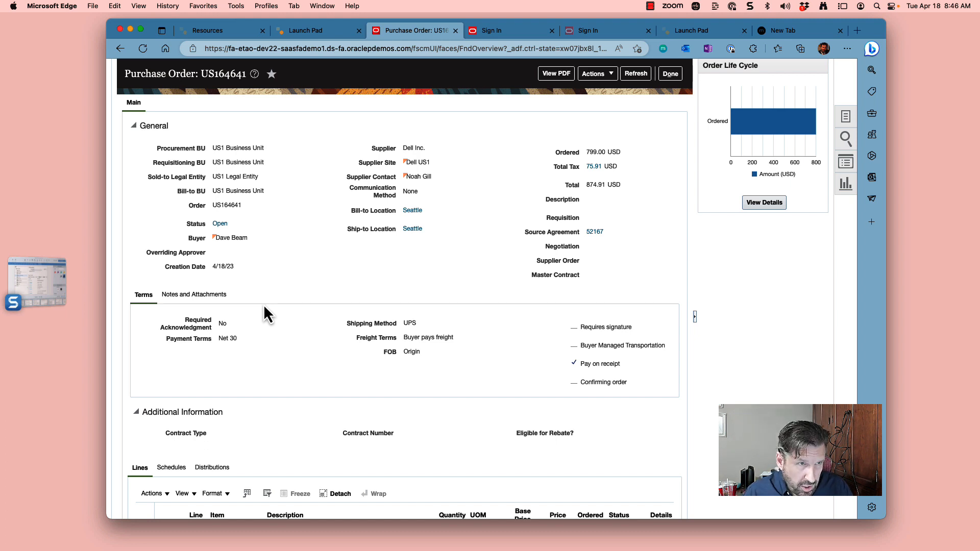
{"action": "left_click", "coordinate": [560, 74]}
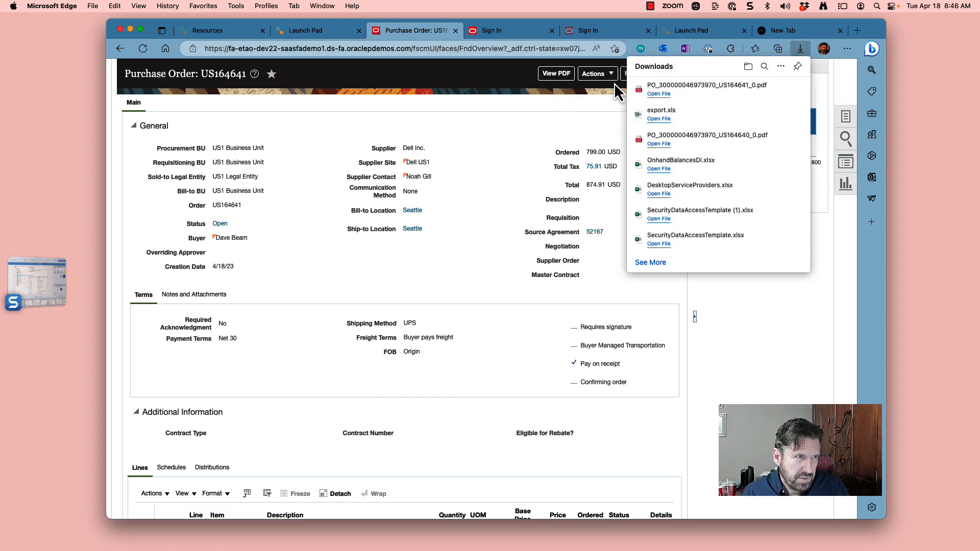
{"action": "left_click", "coordinate": [658, 94]}
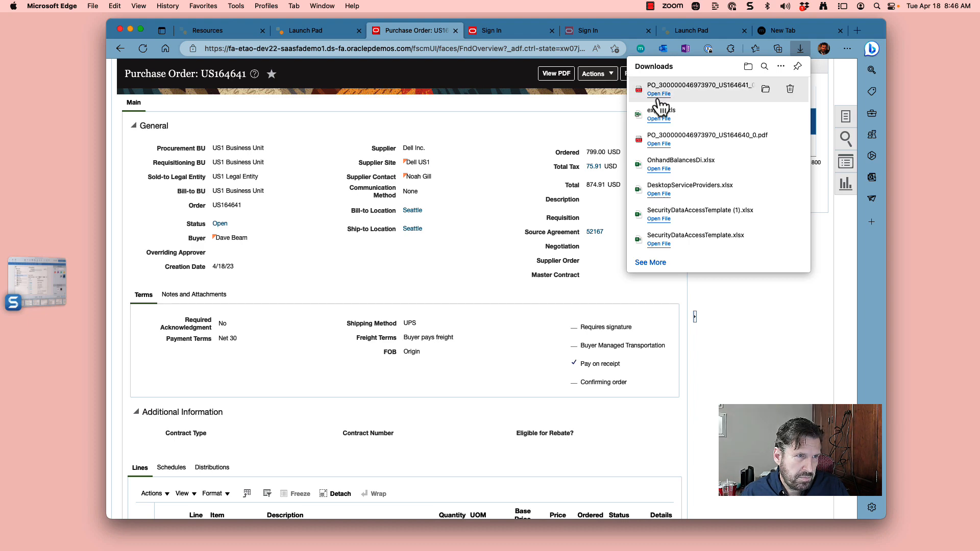
{"action": "scroll", "coordinate": [509, 226], "scroll_direction": "down", "scroll_amount": 1}
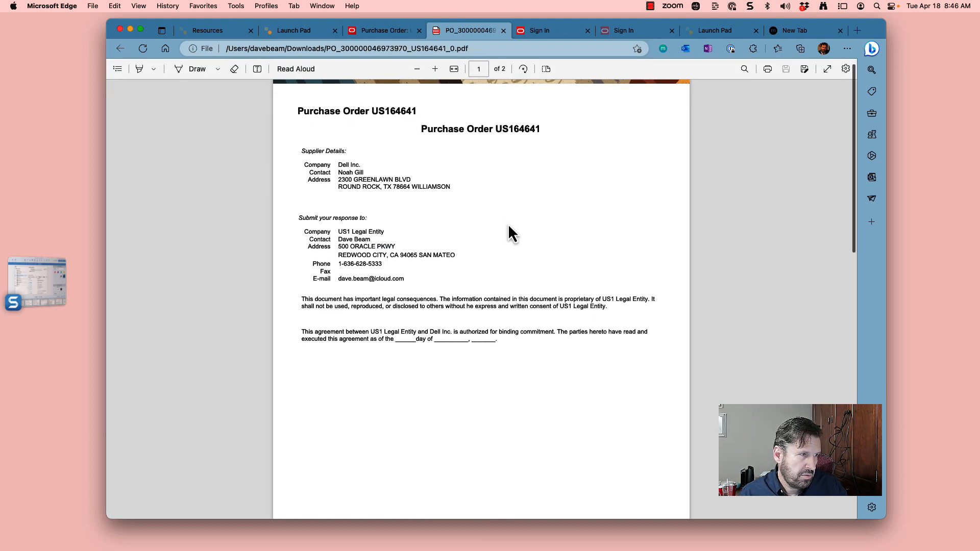
{"action": "scroll", "coordinate": [509, 227], "scroll_direction": "down", "scroll_amount": 10}
{"action": "scroll", "coordinate": [509, 226], "scroll_direction": "down", "scroll_amount": 1}
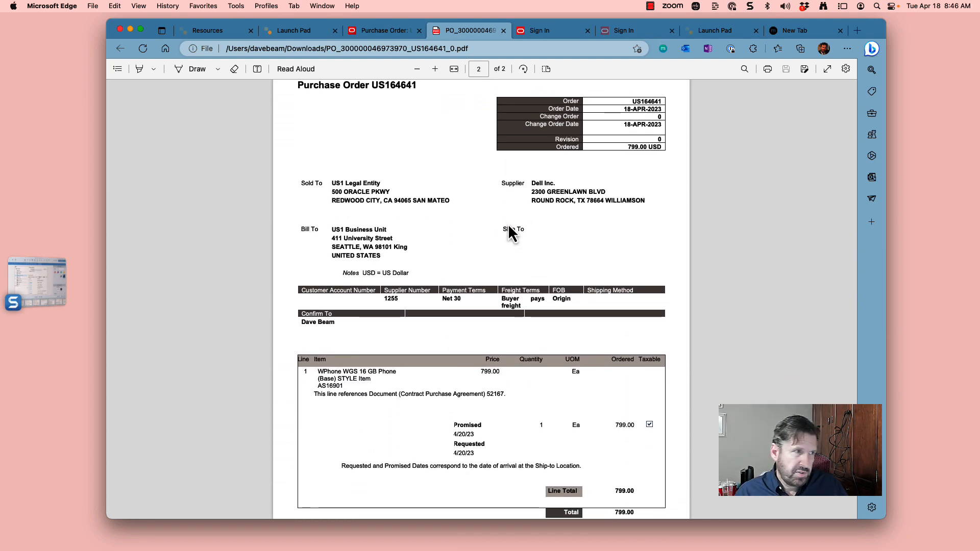
{"action": "scroll", "coordinate": [509, 229], "scroll_direction": "up", "scroll_amount": 1}
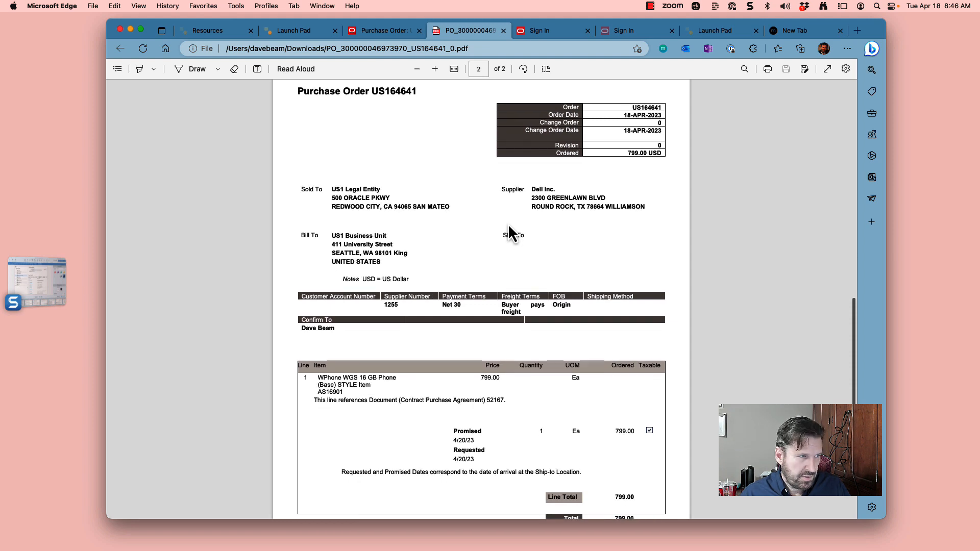
{"action": "scroll", "coordinate": [510, 233], "scroll_direction": "down", "scroll_amount": 6}
{"action": "scroll", "coordinate": [511, 233], "scroll_direction": "up", "scroll_amount": 8}
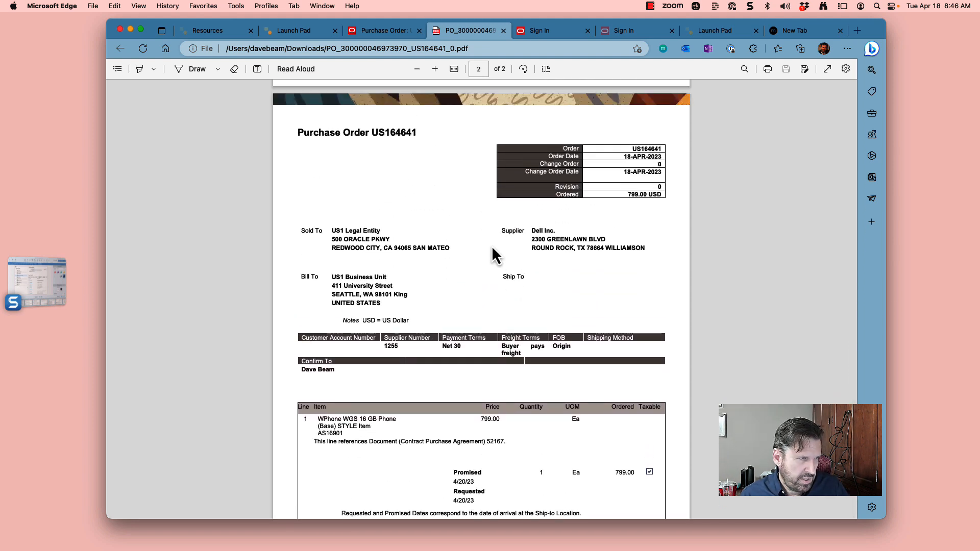
{"action": "scroll", "coordinate": [492, 246], "scroll_direction": "down", "scroll_amount": 8}
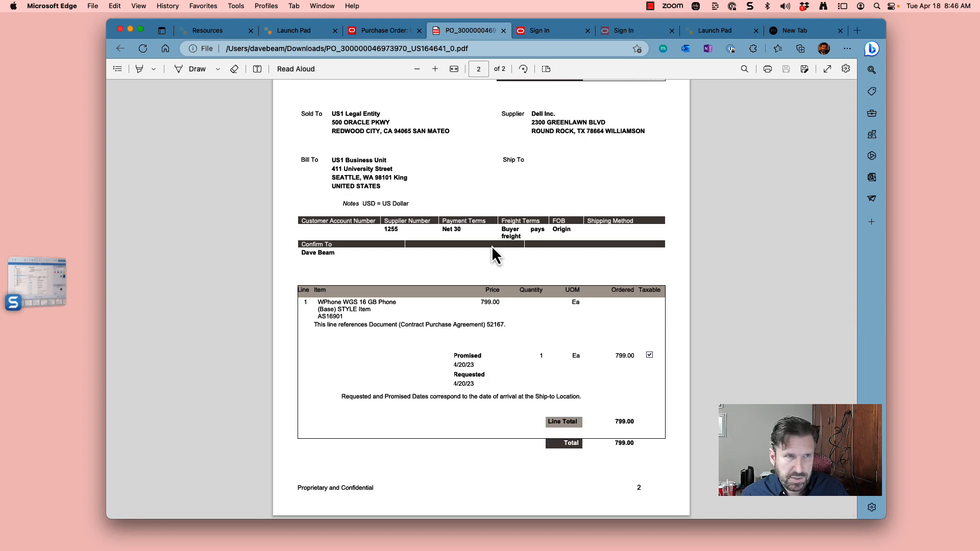
{"action": "scroll", "coordinate": [492, 246], "scroll_direction": "up", "scroll_amount": 11}
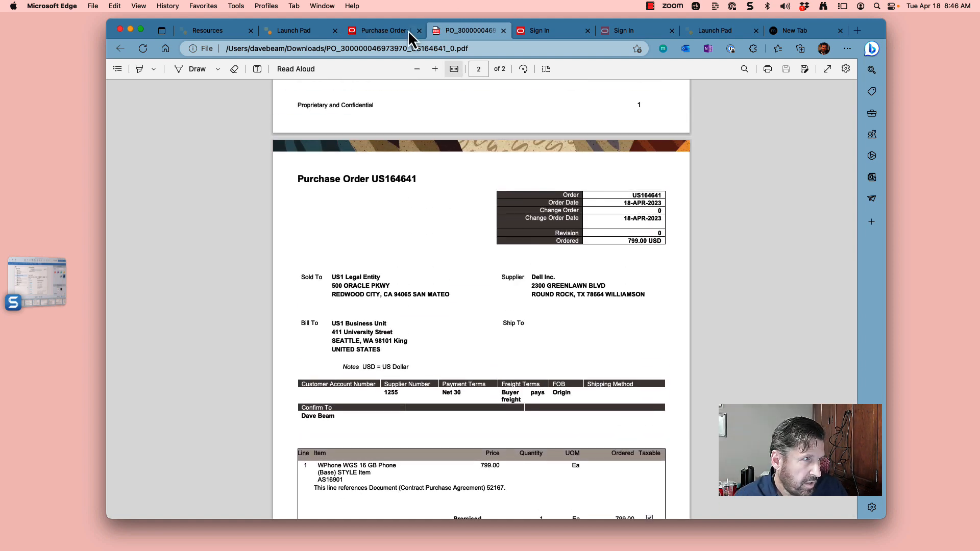
Show all hidden columns in the US164641 order lines table, then close that order
{"action": "left_click", "coordinate": [504, 31]}
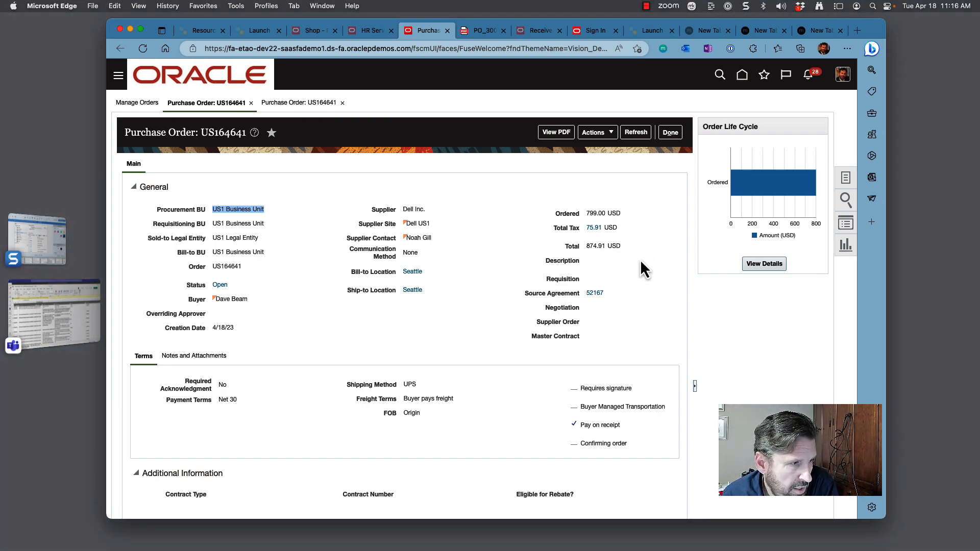
{"action": "scroll", "coordinate": [640, 259], "scroll_direction": "down", "scroll_amount": 5}
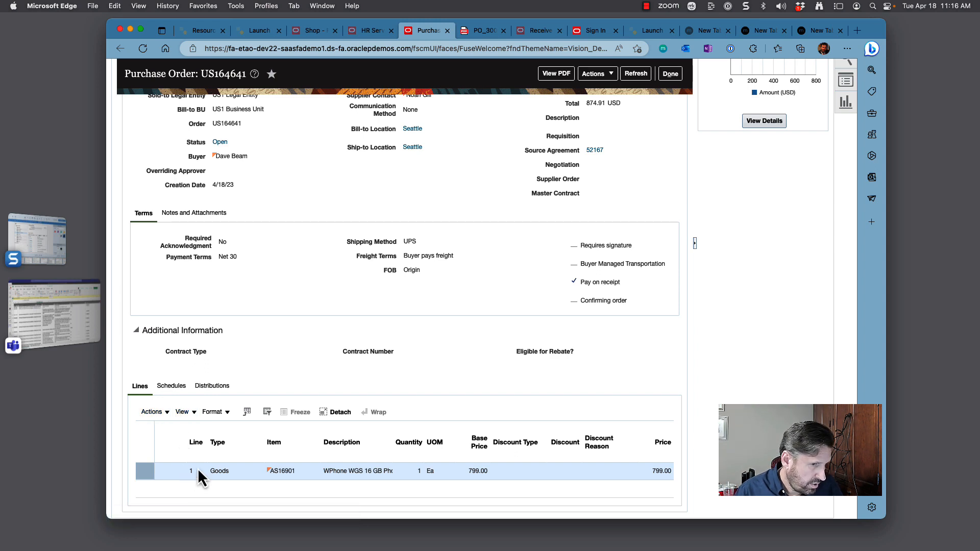
{"action": "scroll", "coordinate": [197, 468], "scroll_direction": "right", "scroll_amount": 10}
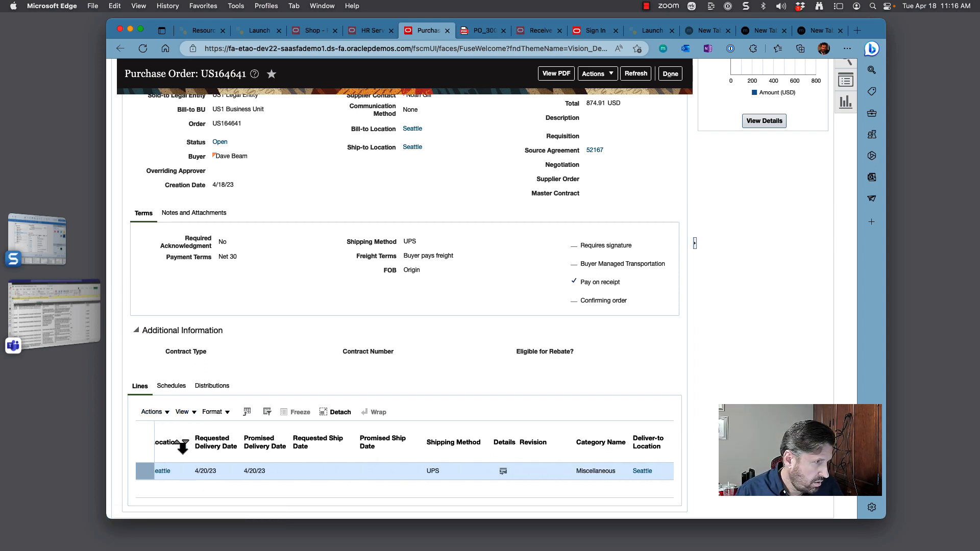
{"action": "left_click", "coordinate": [195, 412]}
{"action": "mouse_move", "coordinate": [213, 310]}
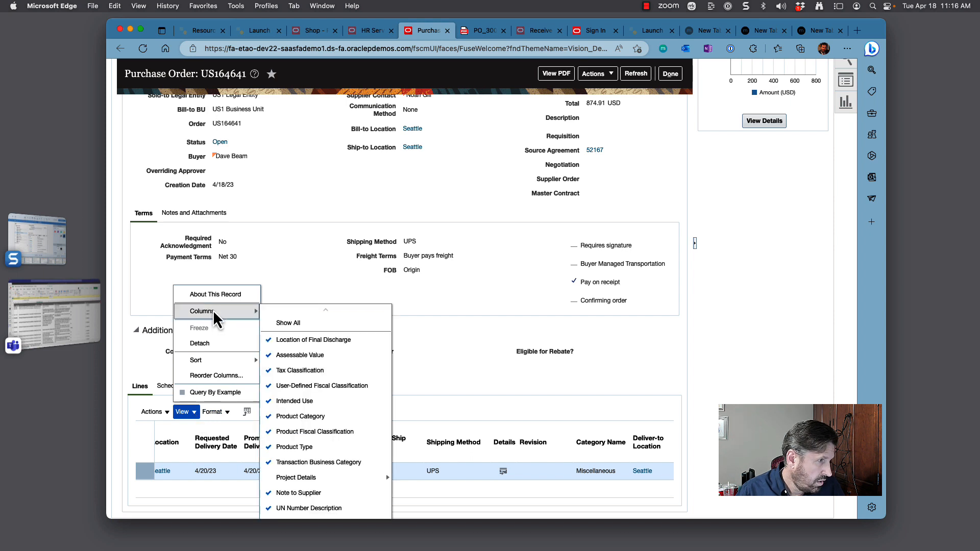
{"action": "left_click", "coordinate": [286, 325]}
{"action": "scroll", "coordinate": [309, 463], "scroll_direction": "right", "scroll_amount": 10}
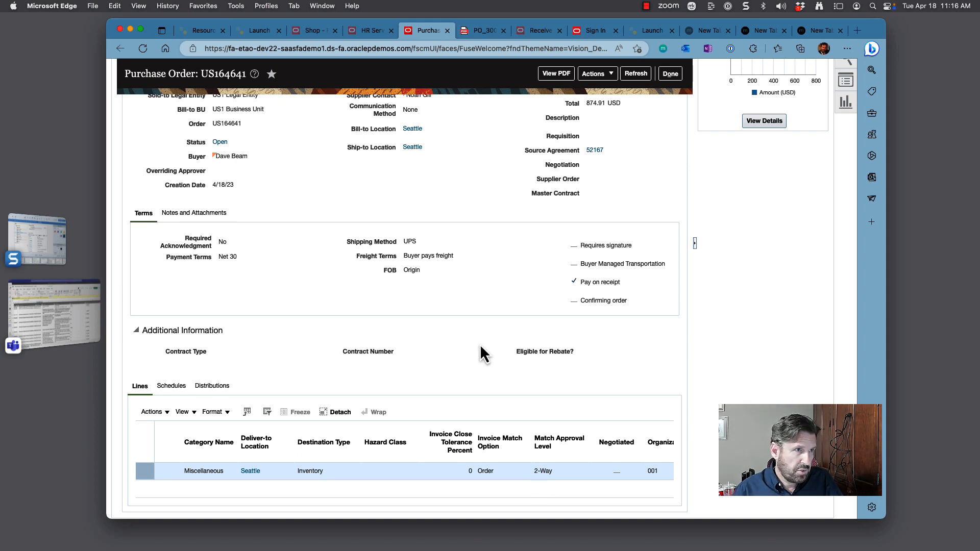
{"action": "left_click", "coordinate": [671, 75]}
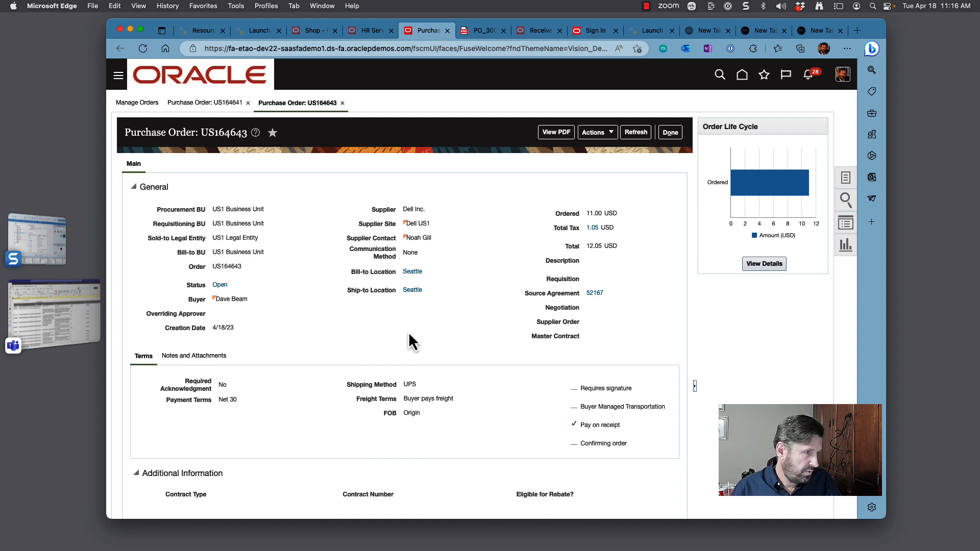
Select the title's order number US164643 and open the Navigator list down to Payables
{"action": "left_click_drag", "start_coordinate": [203, 134], "coordinate": [248, 133]}
{"action": "key", "text": "super+c"}
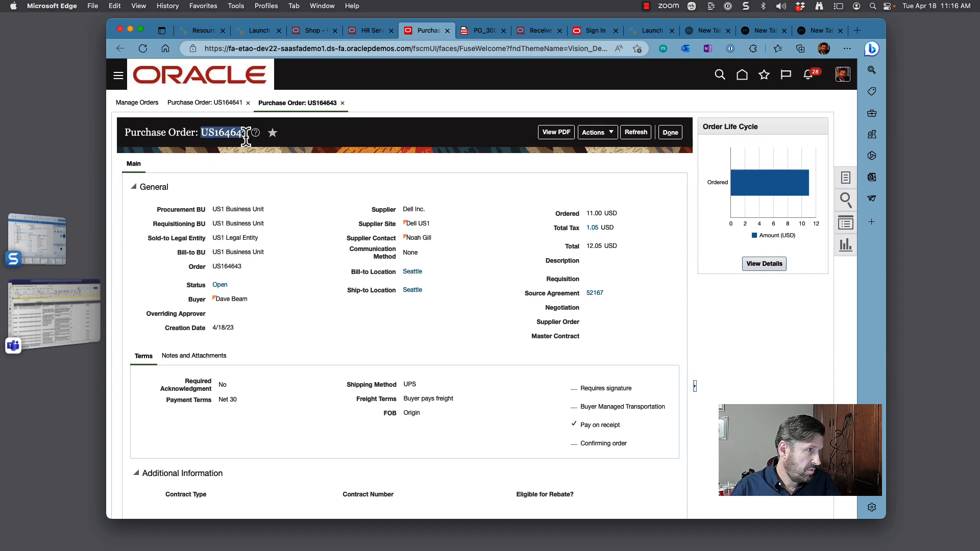
{"action": "left_click", "coordinate": [119, 76]}
{"action": "scroll", "coordinate": [184, 268], "scroll_direction": "down", "scroll_amount": 5}
{"action": "scroll", "coordinate": [187, 269], "scroll_direction": "down", "scroll_amount": 6}
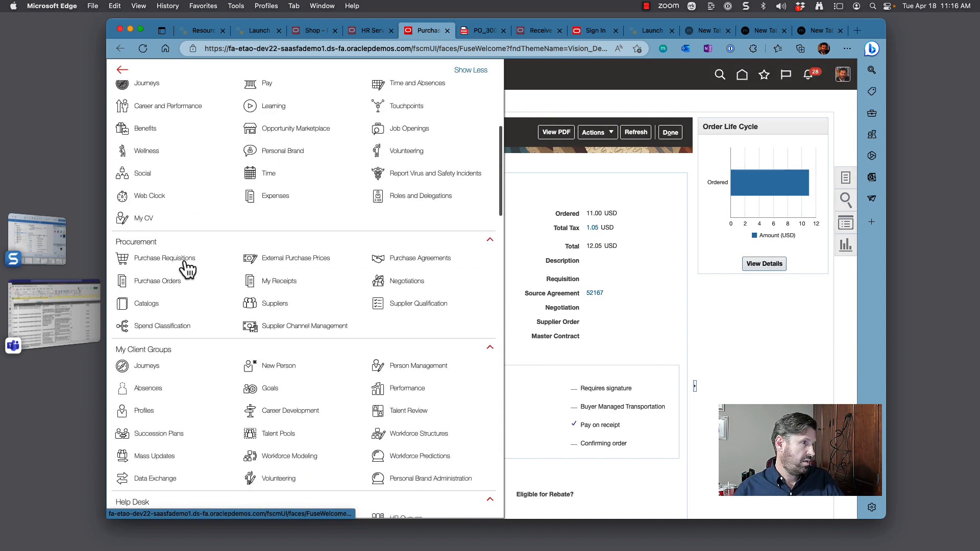
{"action": "scroll", "coordinate": [187, 269], "scroll_direction": "down", "scroll_amount": 2}
{"action": "scroll", "coordinate": [187, 269], "scroll_direction": "down", "scroll_amount": 6}
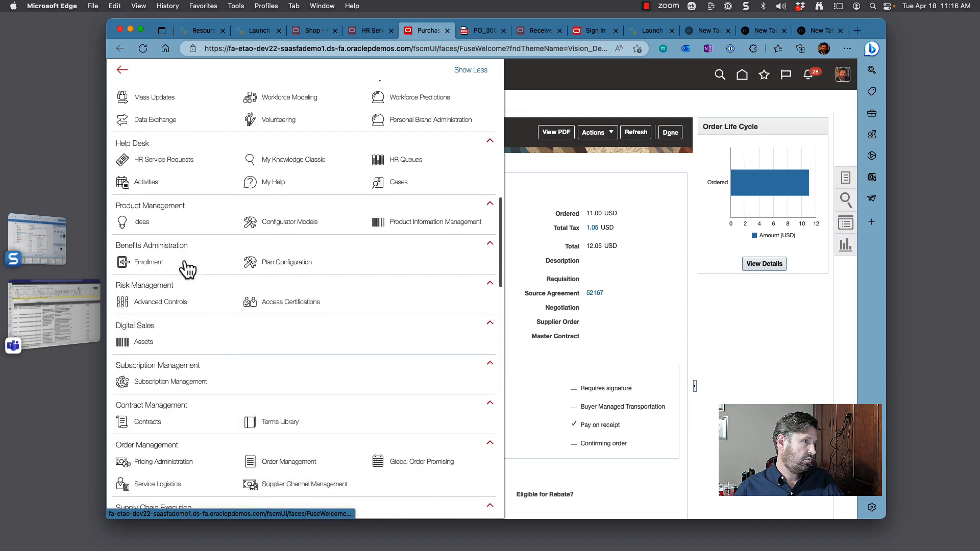
{"action": "scroll", "coordinate": [187, 268], "scroll_direction": "down", "scroll_amount": 6}
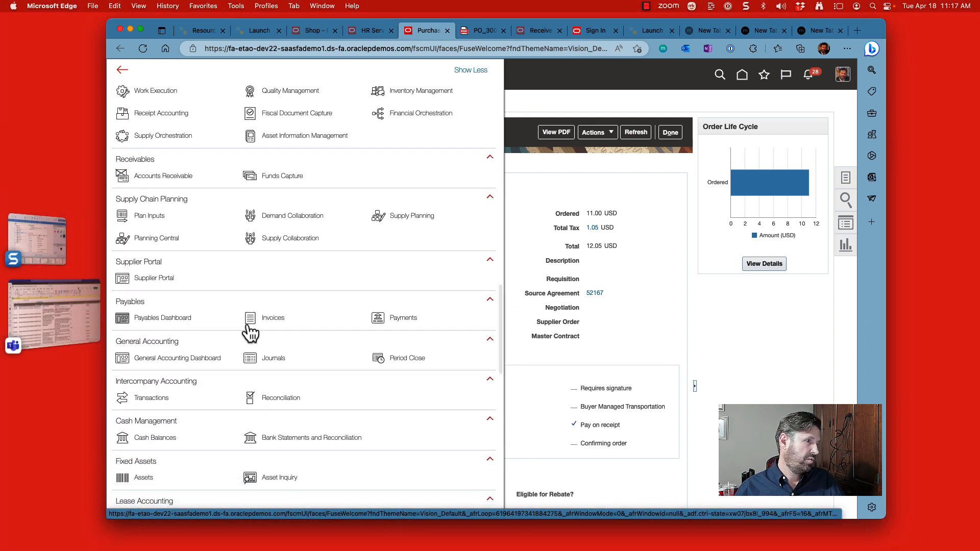
Go to Payables > Invoices through the Navigator and show its invoice Tasks panel
{"action": "left_click", "coordinate": [156, 324]}
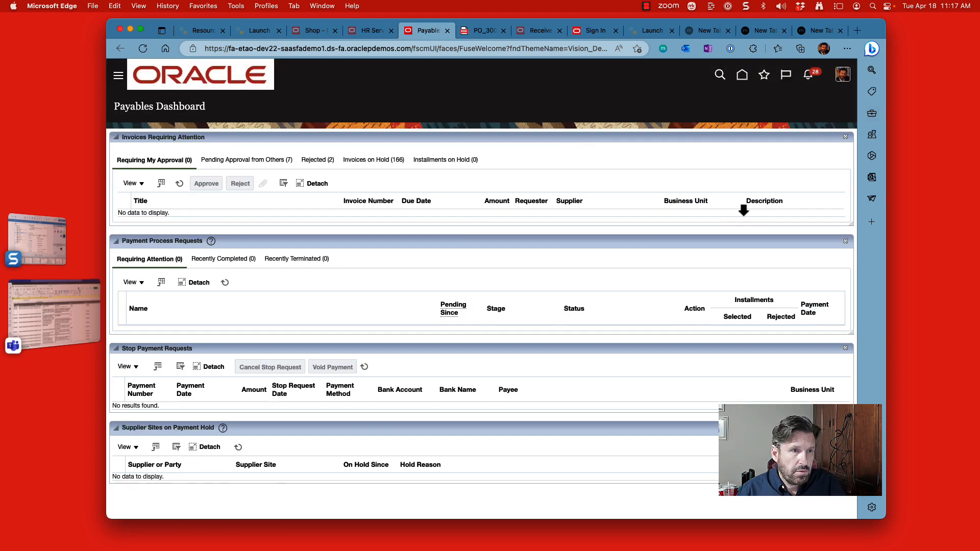
{"action": "left_click", "coordinate": [118, 76]}
{"action": "scroll", "coordinate": [192, 311], "scroll_direction": "down", "scroll_amount": 5}
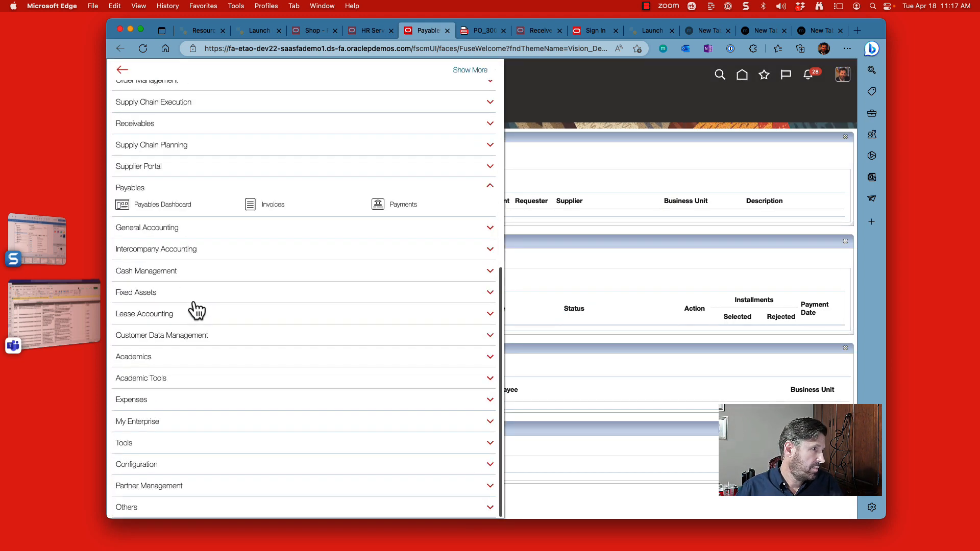
{"action": "left_click", "coordinate": [281, 205]}
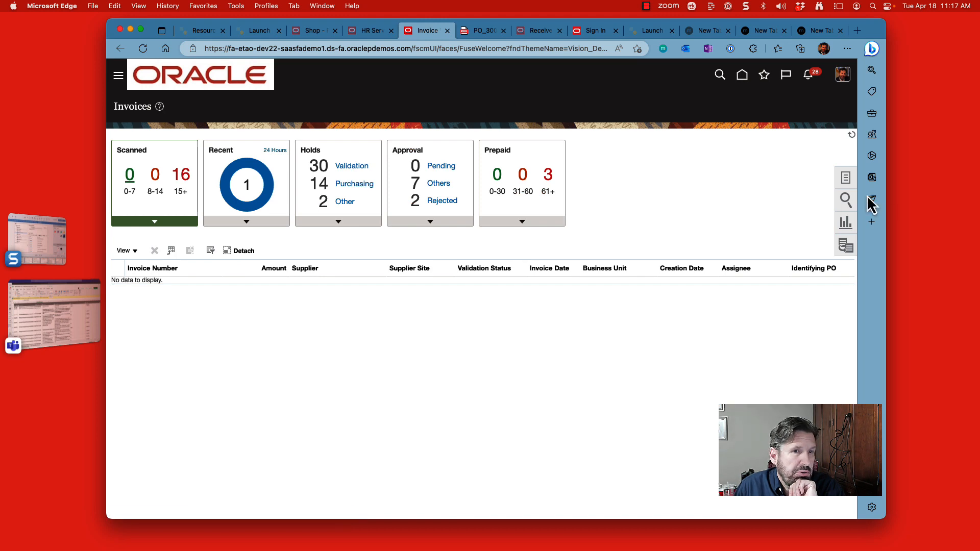
{"action": "left_click", "coordinate": [846, 180]}
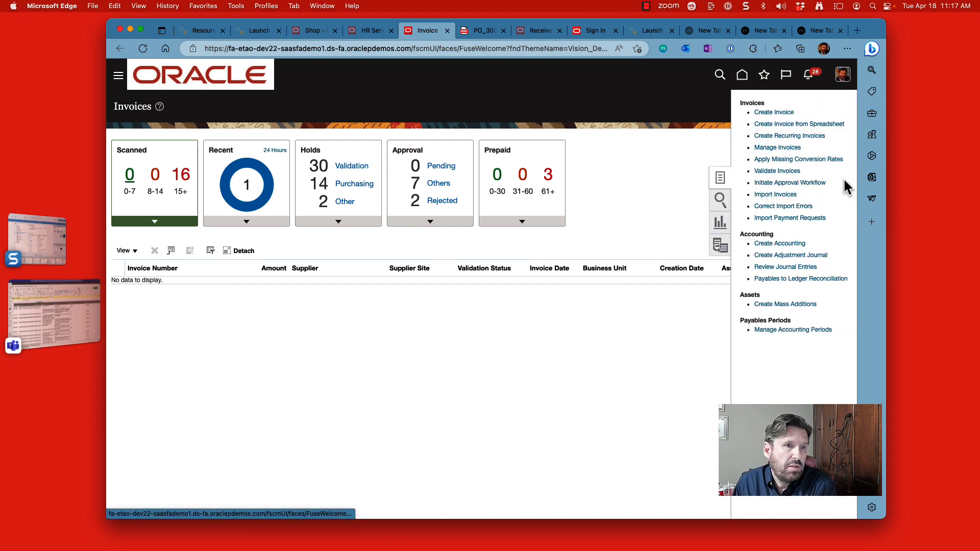
{"action": "left_click", "coordinate": [780, 111]}
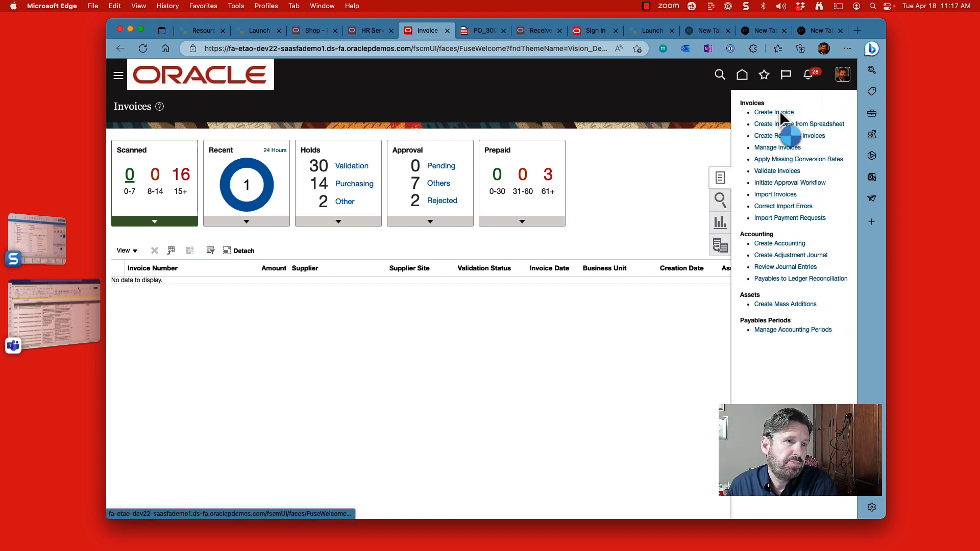
Set the new invoice's Business Unit to US1 and supplier to Dell
{"action": "left_click", "coordinate": [280, 188]}
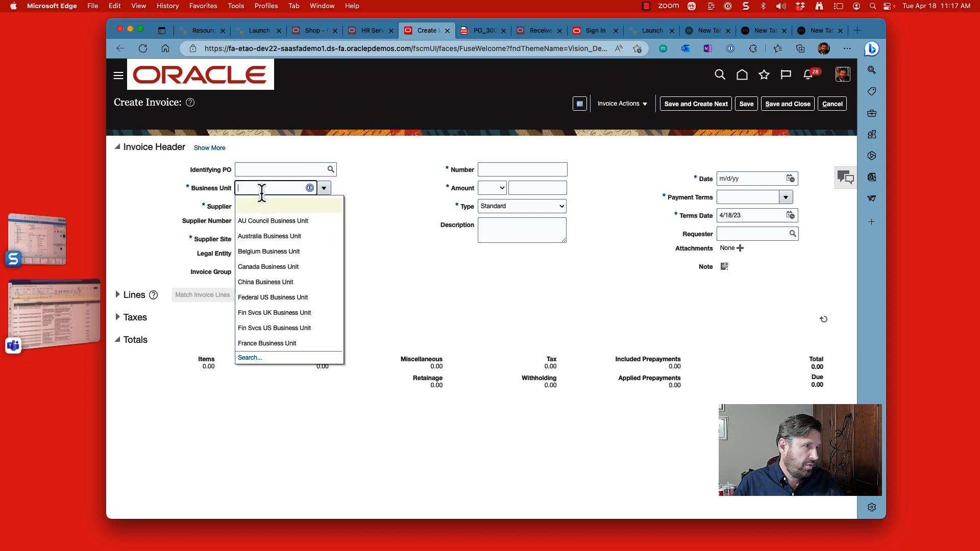
{"action": "type", "text": "us1"}
{"action": "key", "text": "Tab"}
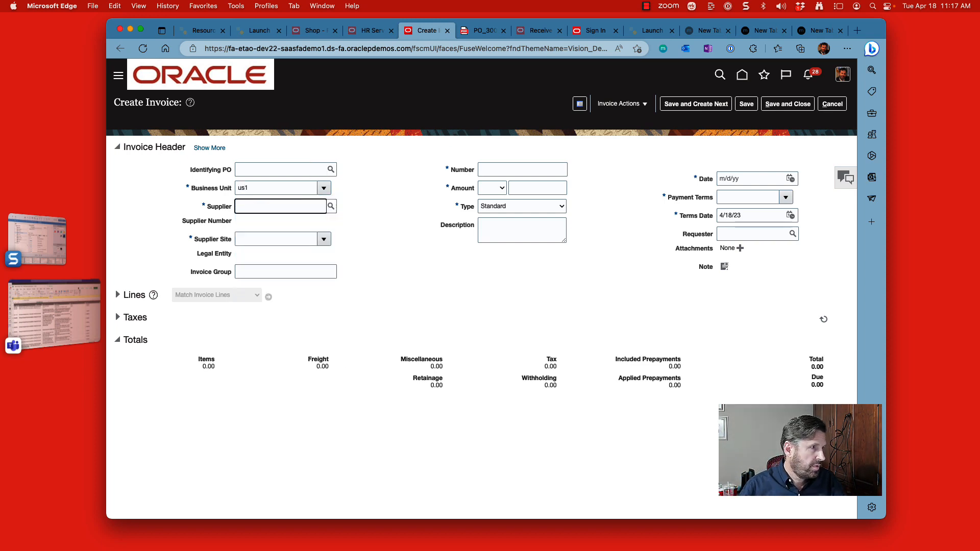
{"action": "type", "text": "dell"}
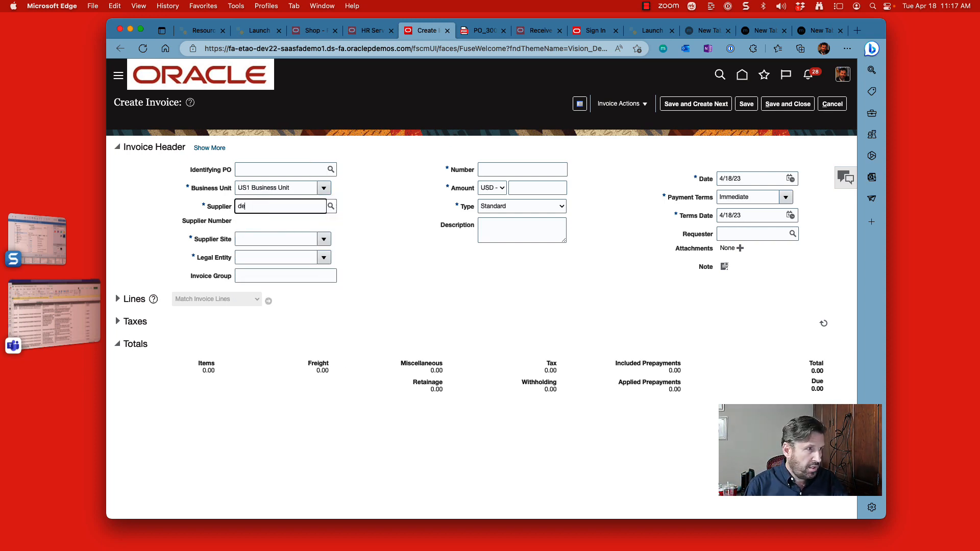
Paste US164643 as the Identifying PO, check its search dialog, then cancel it
{"action": "left_click", "coordinate": [268, 170]}
{"action": "key", "text": "super+v"}
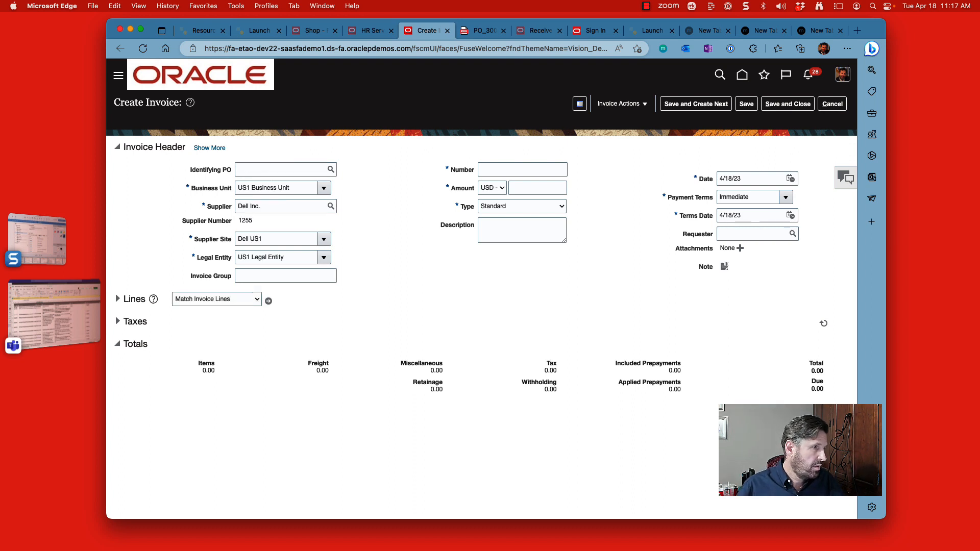
{"action": "left_click", "coordinate": [330, 169]}
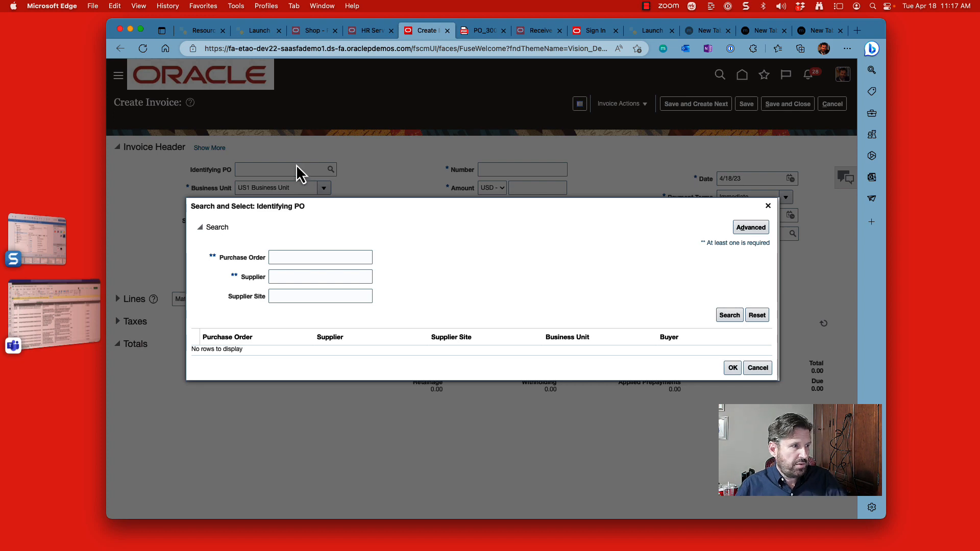
{"action": "left_click", "coordinate": [758, 368]}
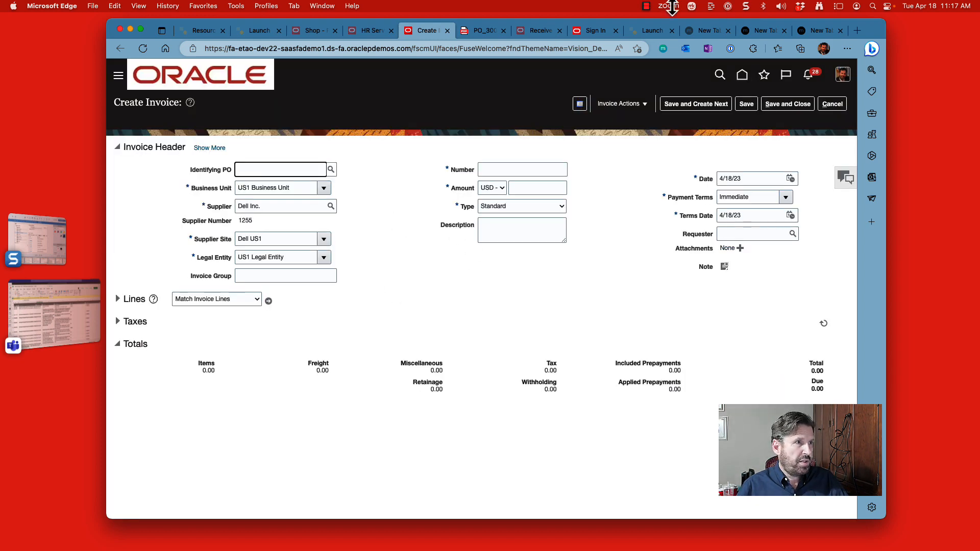
Reopen purchase order US164641 from the Purchase Orders Manage Orders search
{"action": "left_click", "coordinate": [371, 29]}
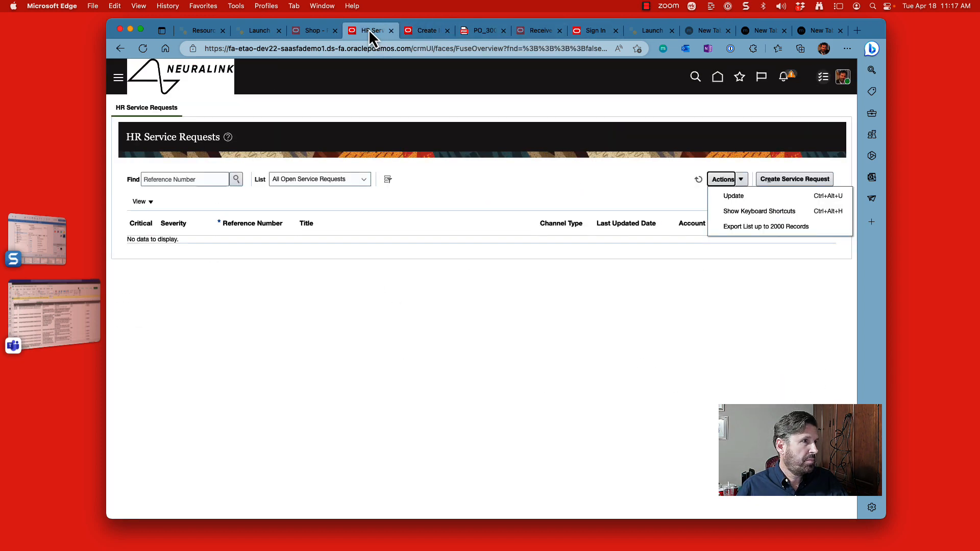
{"action": "left_click", "coordinate": [315, 29]}
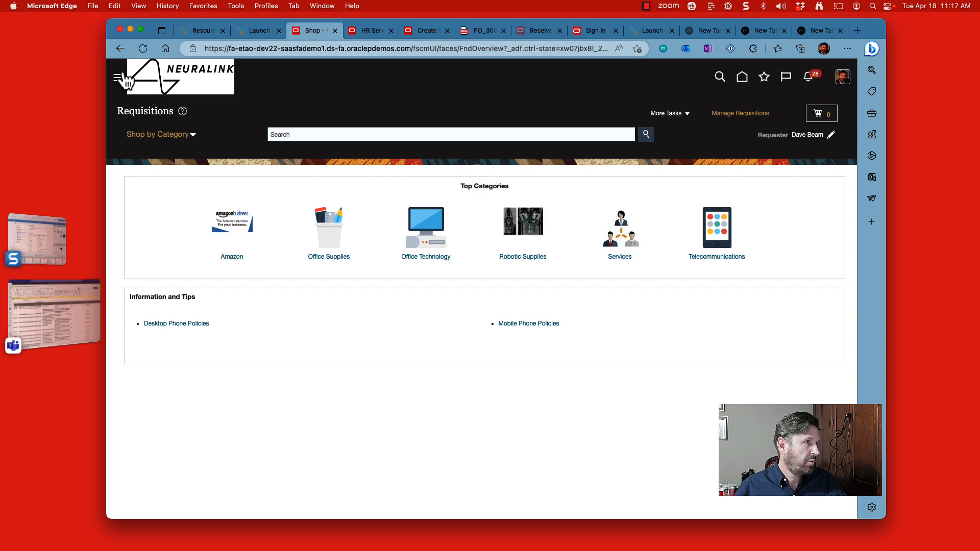
{"action": "left_click", "coordinate": [121, 80]}
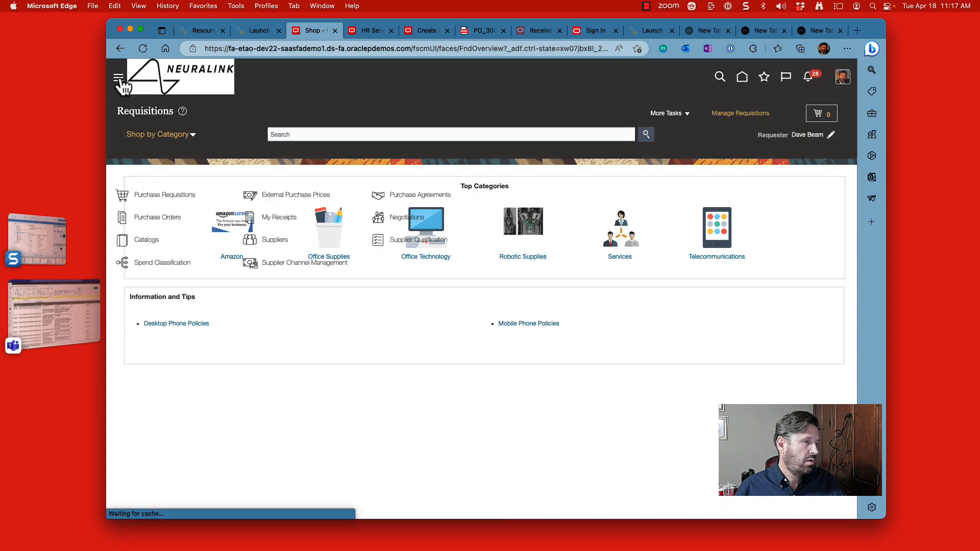
{"action": "left_click", "coordinate": [164, 218]}
{"action": "left_click", "coordinate": [775, 166]}
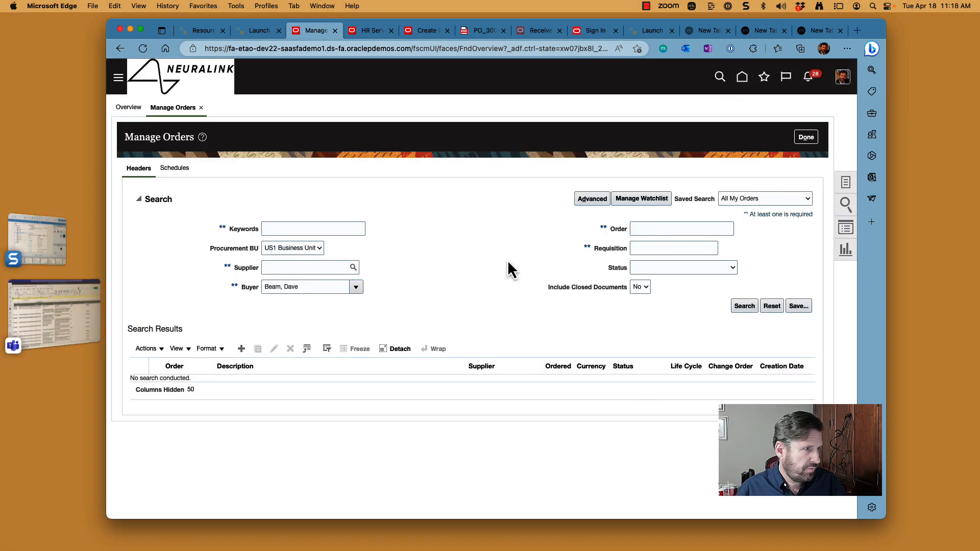
{"action": "left_click", "coordinate": [741, 306]}
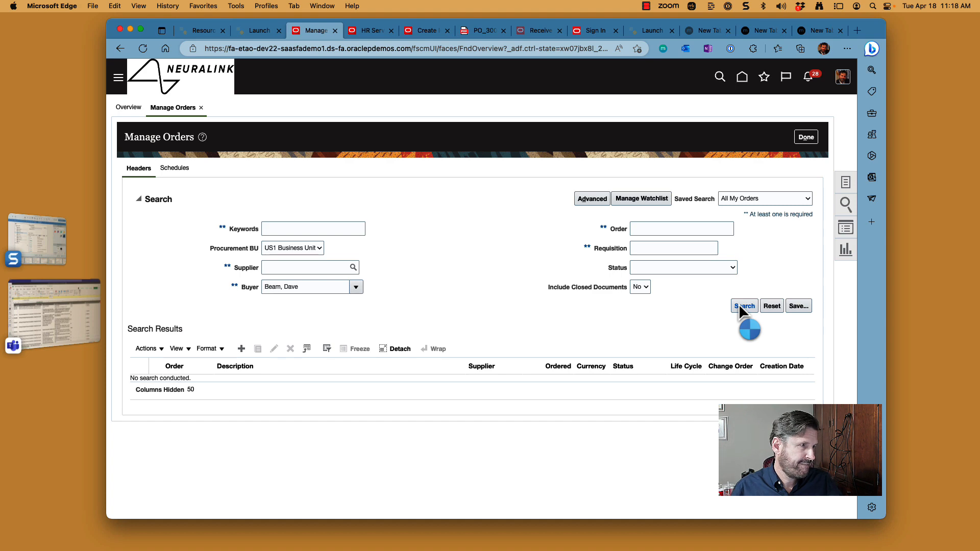
{"action": "left_click", "coordinate": [181, 294]}
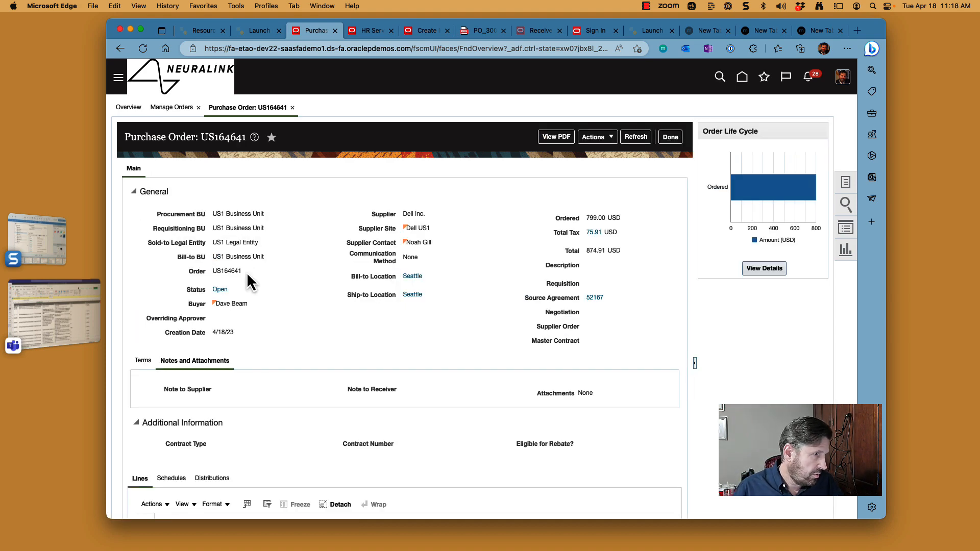
Copy the order number US164641 and return to the Create Invoice page
{"action": "left_click_drag", "start_coordinate": [249, 272], "coordinate": [212, 272]}
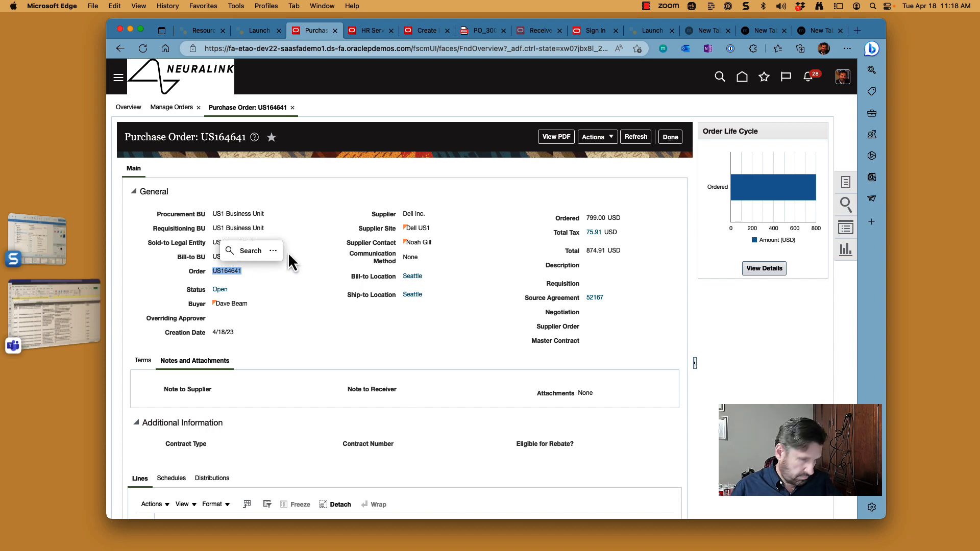
{"action": "key", "text": "cmd+c"}
{"action": "left_click", "coordinate": [427, 30]}
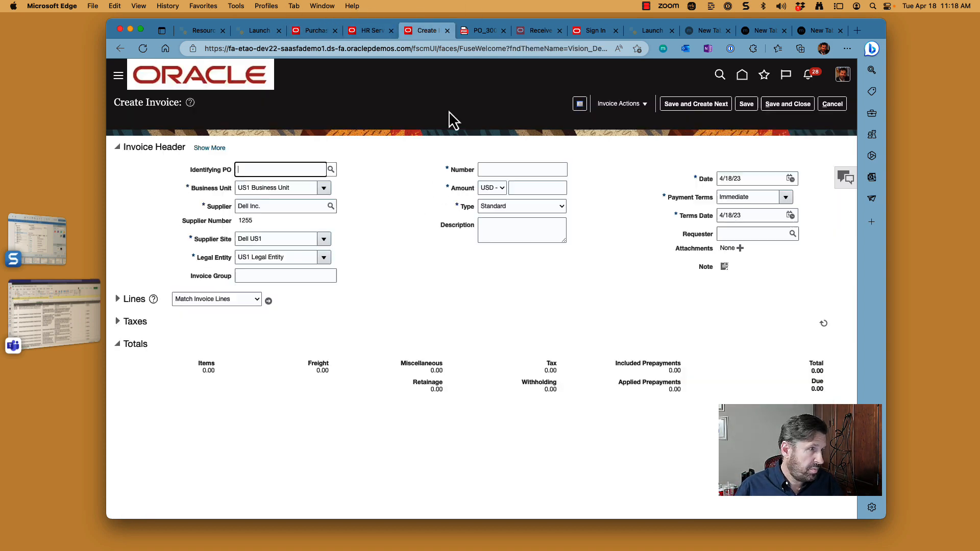
Set the invoice's Identifying PO to US164641 by pasting and selecting it
{"action": "key", "text": "cmd+v"}
{"action": "key", "text": "Tab"}
{"action": "left_click", "coordinate": [559, 356]}
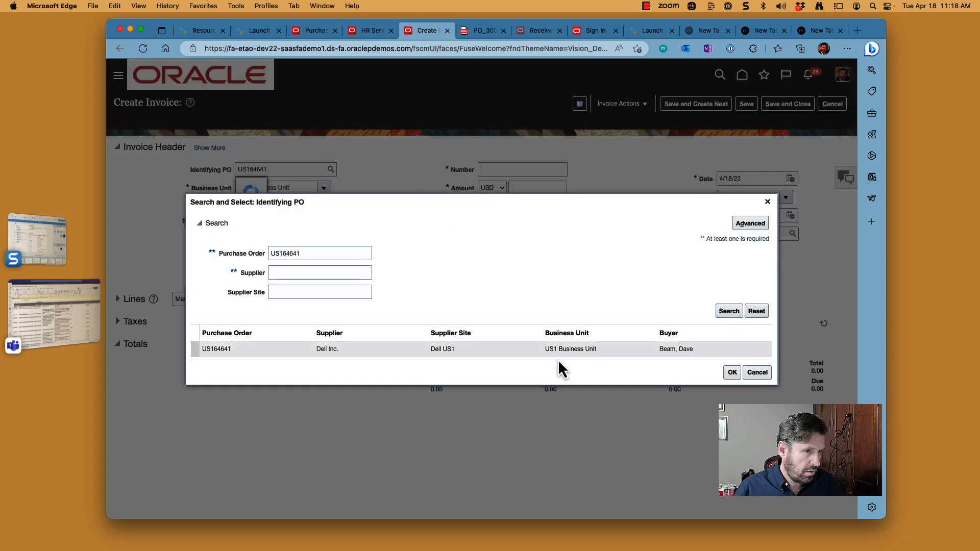
{"action": "double_click", "coordinate": [587, 357]}
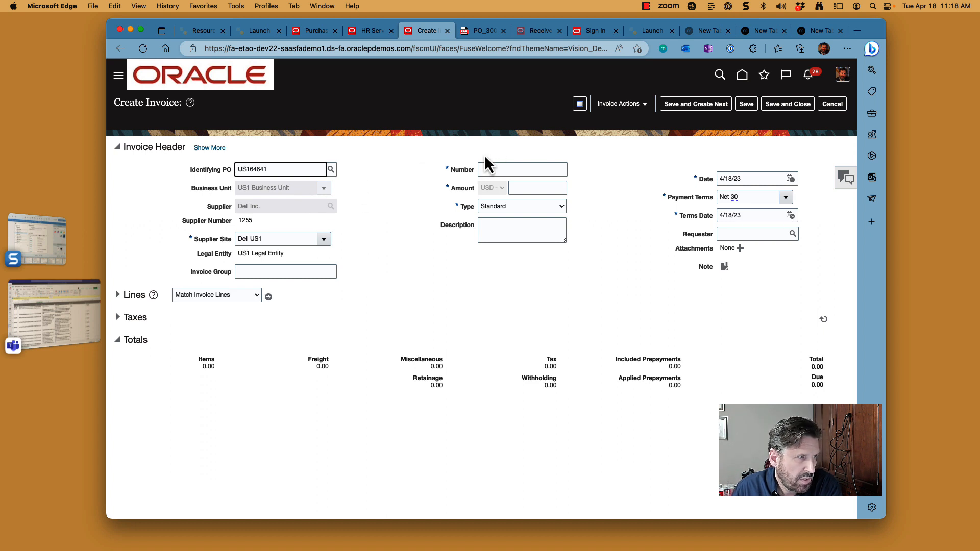
Enter dfsd as the invoice number
{"action": "left_click", "coordinate": [496, 169]}
{"action": "type", "text": "sl"}
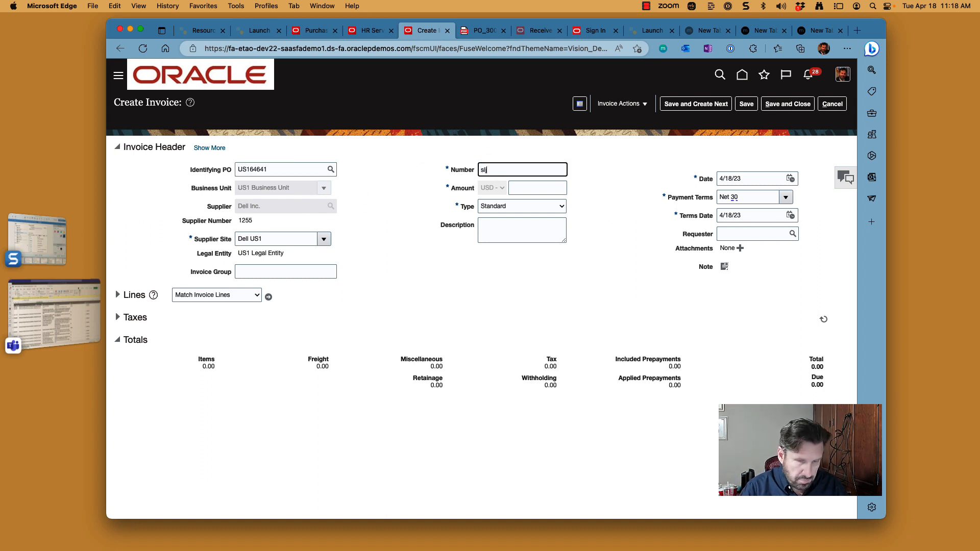
{"action": "key", "text": "BackSpace"}
{"action": "type", "text": "3 aert"}
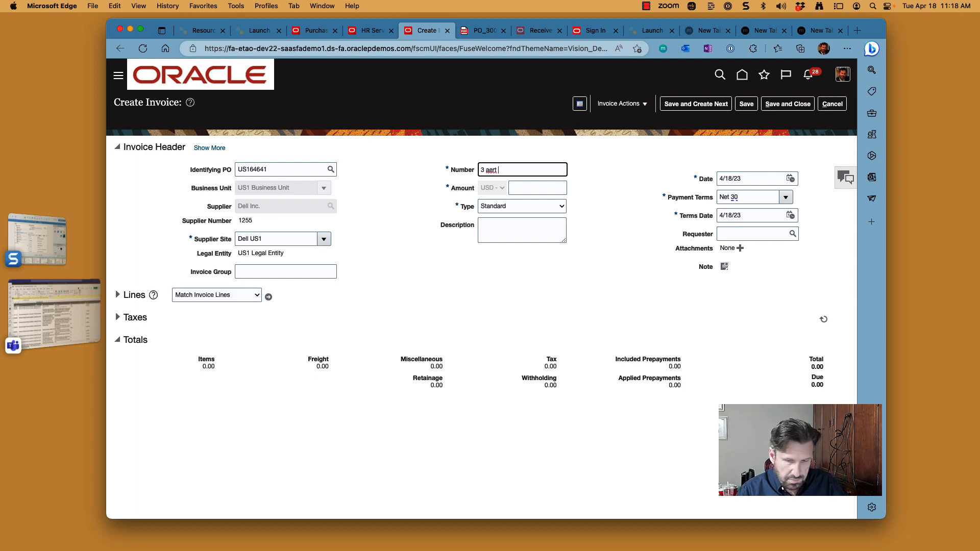
{"action": "key", "text": "BackSpace"}
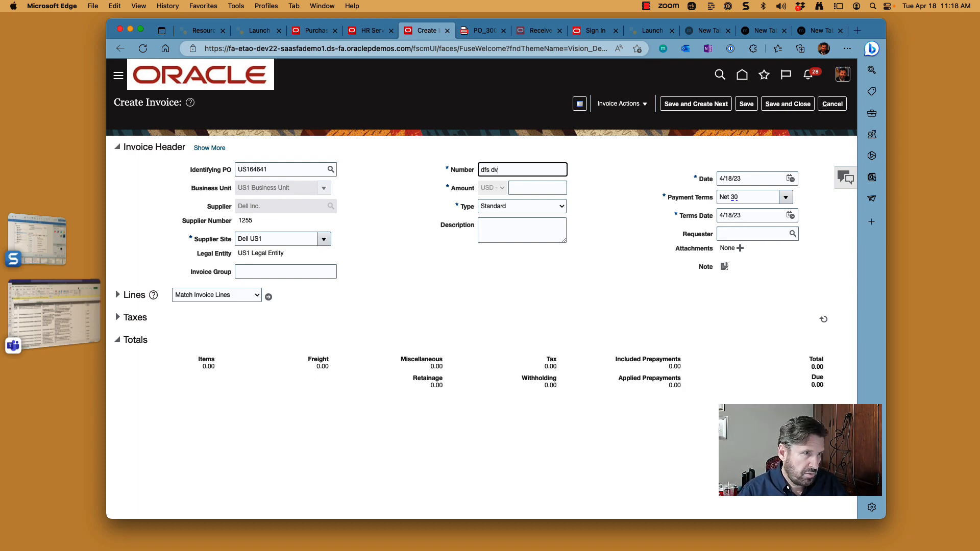
{"action": "key", "text": "BackSpace"}
{"action": "key", "text": "BackSpace"}
{"action": "key", "text": "BackSpace"}
{"action": "key", "text": "BackSpace"}
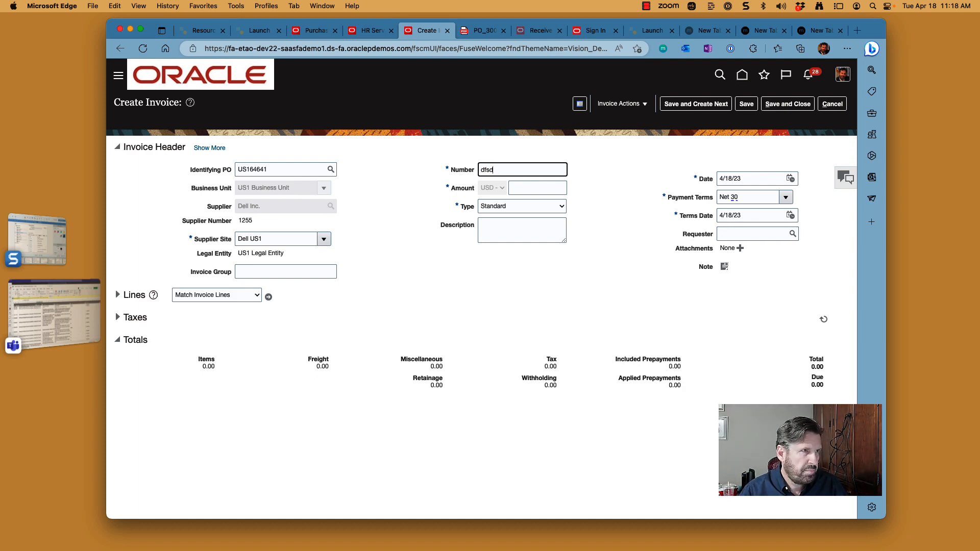
Check the PO's total, then enter 874.91 as the invoice amount
{"action": "left_click", "coordinate": [318, 32]}
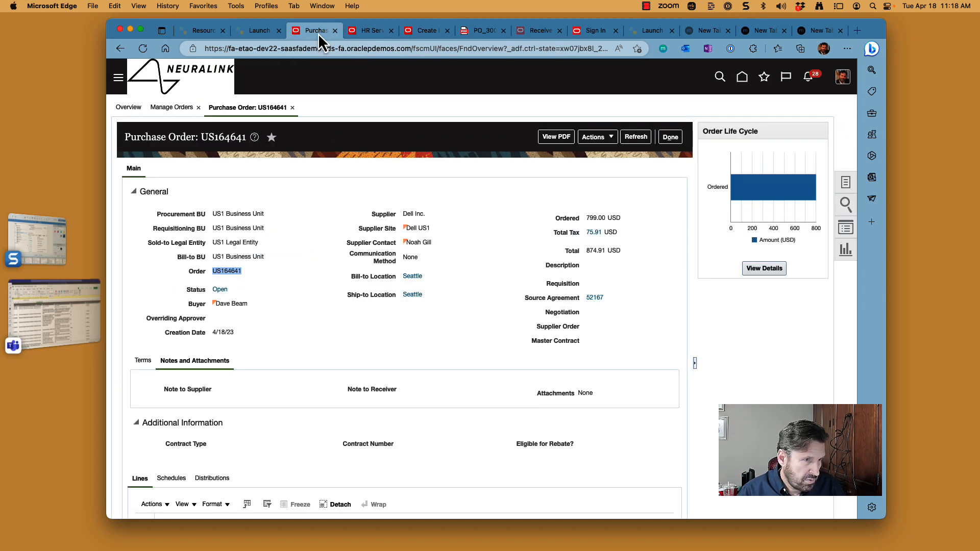
{"action": "left_click", "coordinate": [420, 32]}
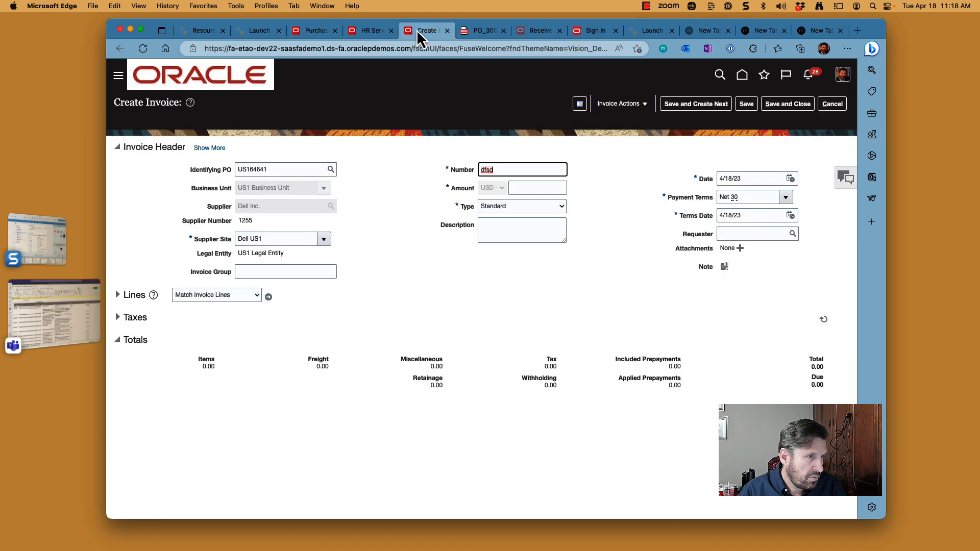
{"action": "left_click", "coordinate": [536, 188]}
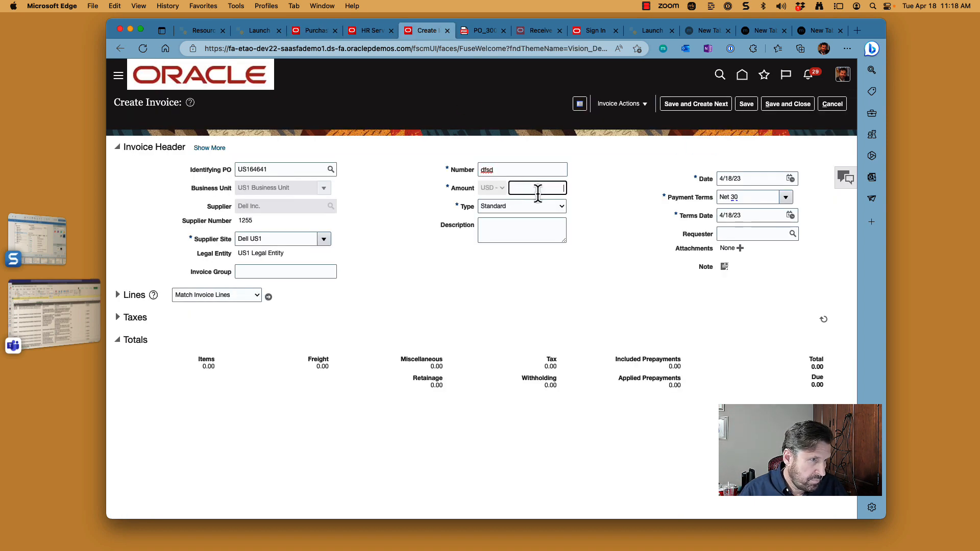
{"action": "type", "text": "87"}
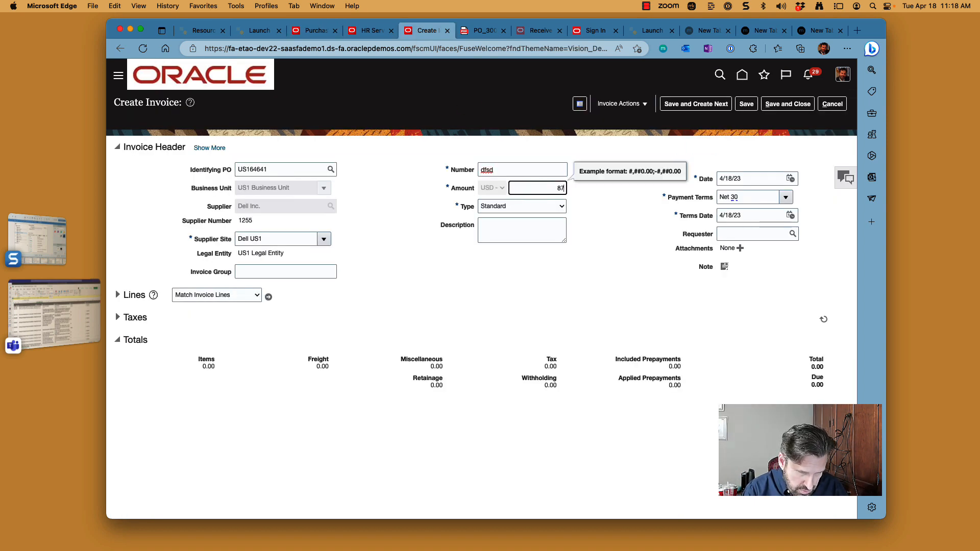
{"action": "type", "text": "4.91"}
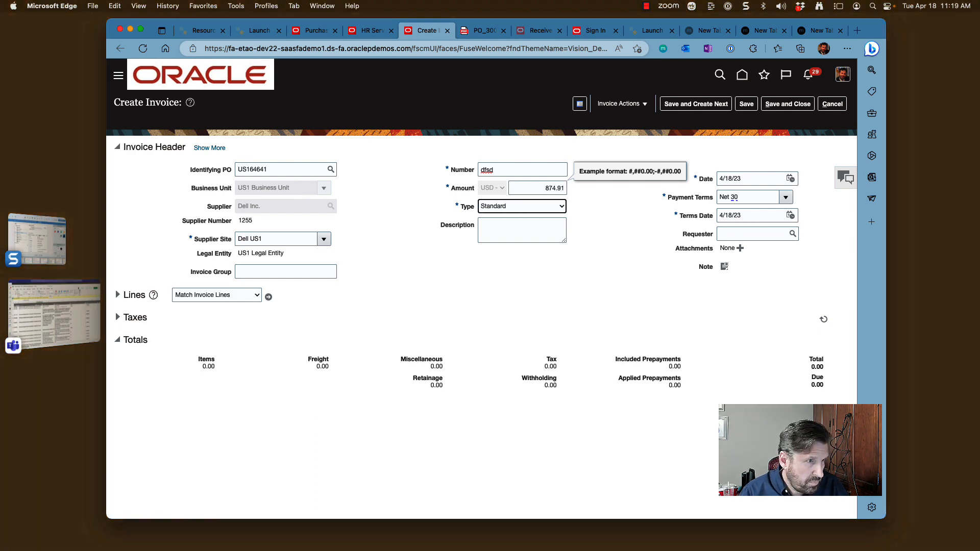
{"action": "key", "text": "Tab"}
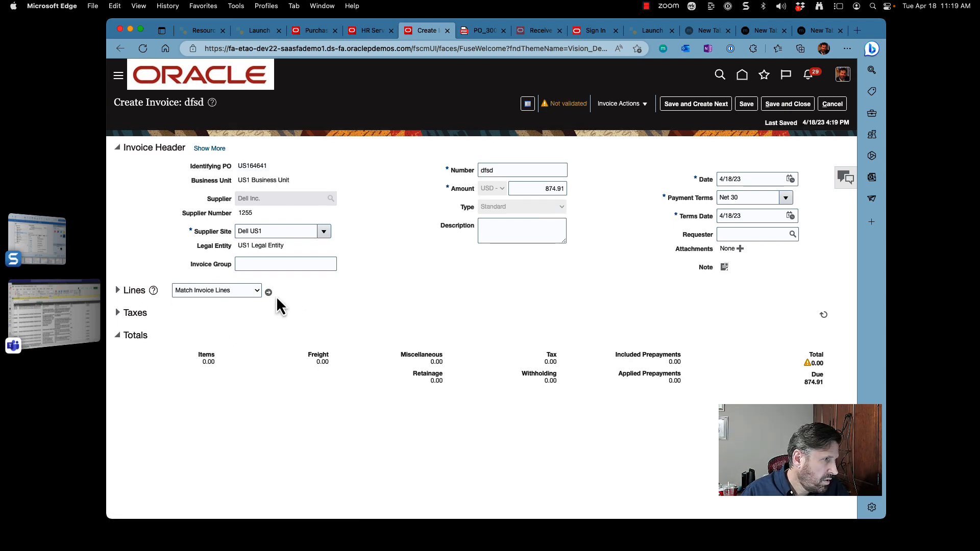
Match PO US164641 line 1 (quantity 1, 799.00), accepting the self-billing warning
{"action": "left_click", "coordinate": [118, 290]}
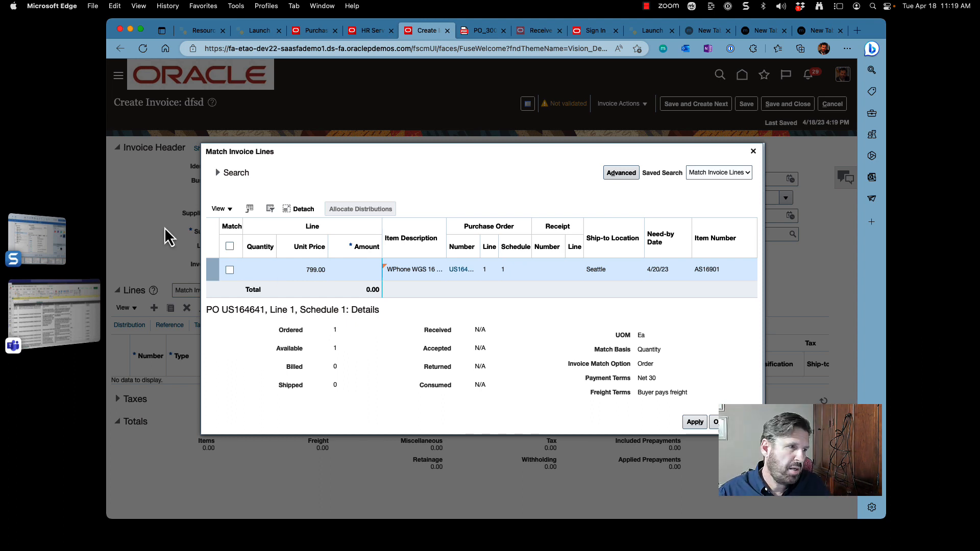
{"action": "left_click", "coordinate": [230, 270]}
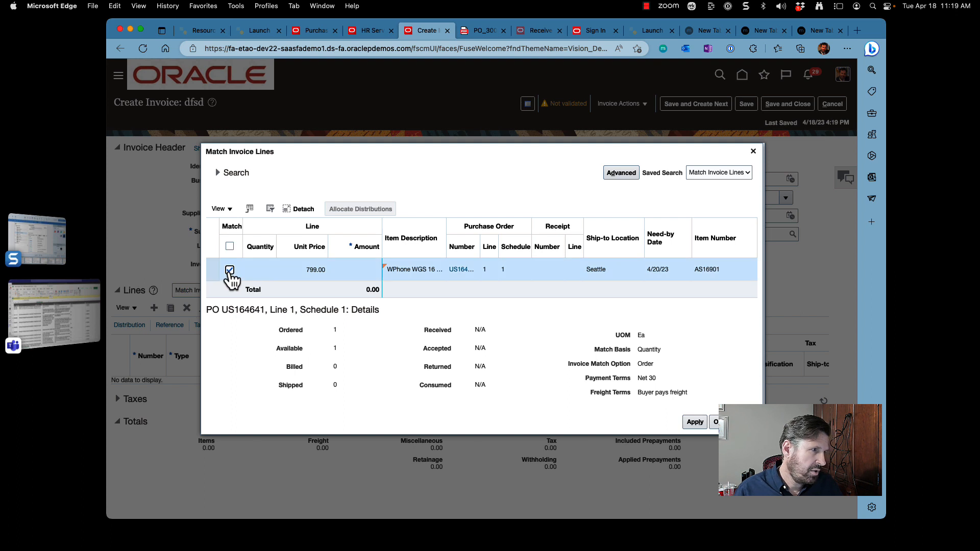
{"action": "left_click", "coordinate": [694, 423]}
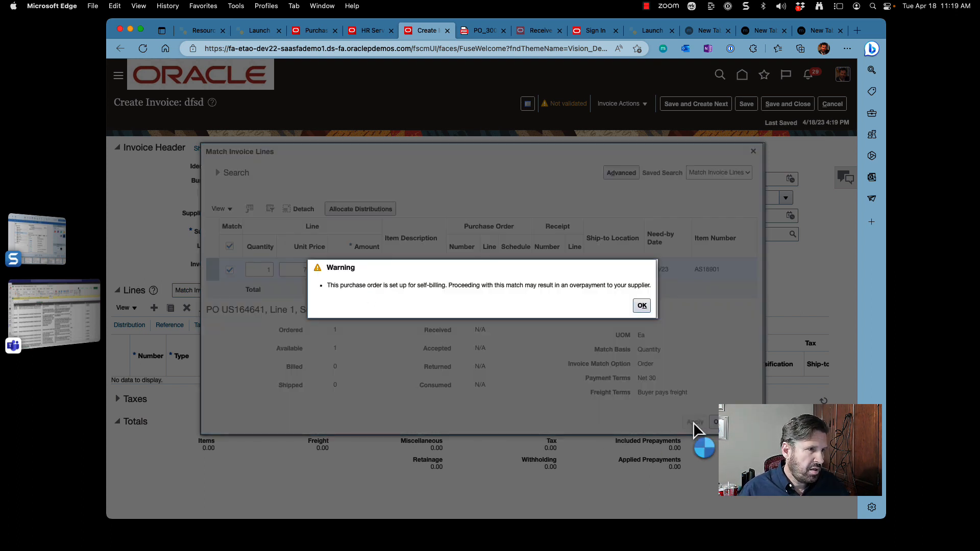
{"action": "left_click", "coordinate": [640, 305]}
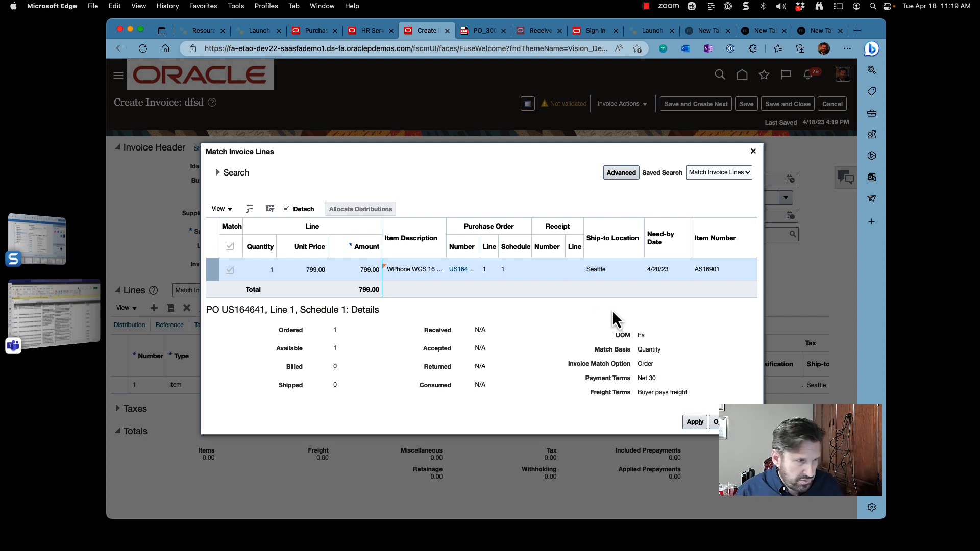
{"action": "left_click", "coordinate": [715, 424]}
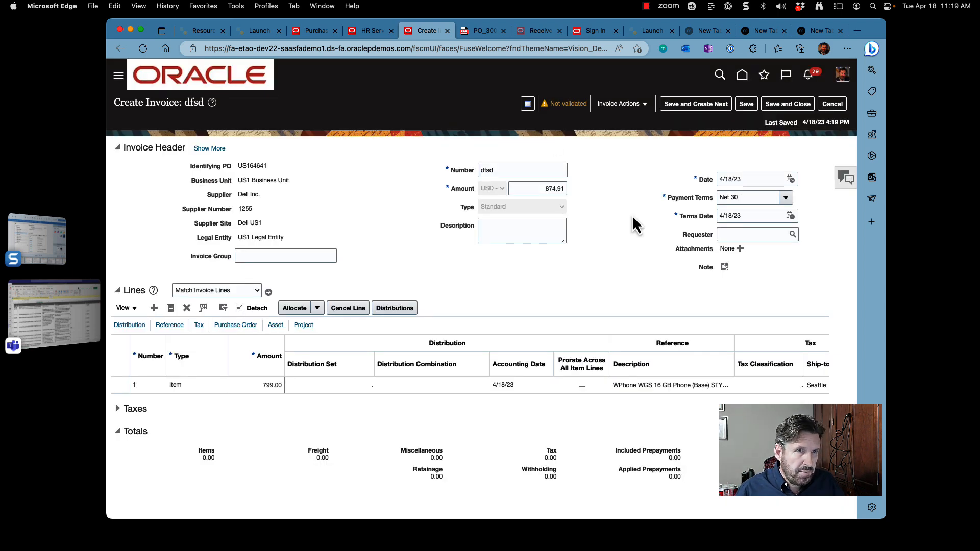
Save the dfsd invoice, then save and close it
{"action": "left_click", "coordinate": [746, 105]}
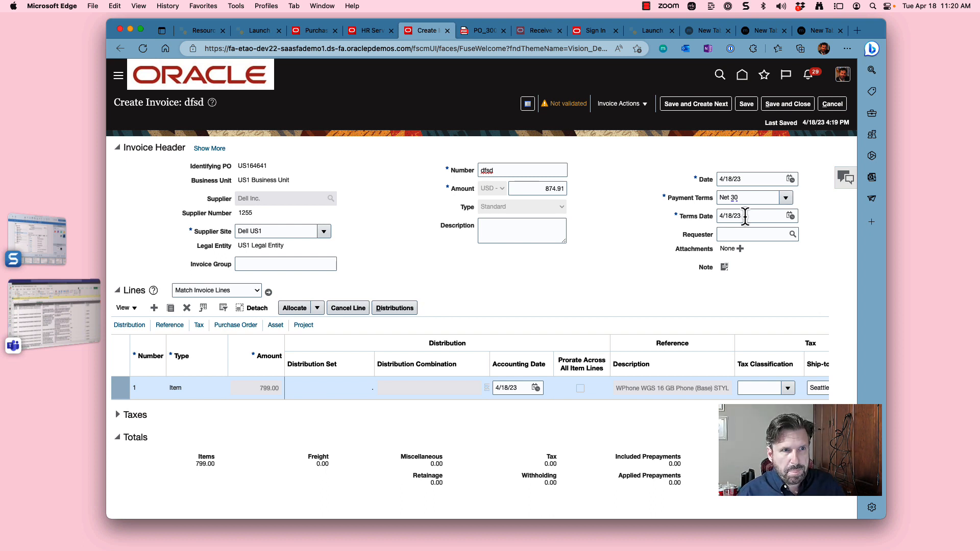
{"action": "left_click", "coordinate": [790, 105]}
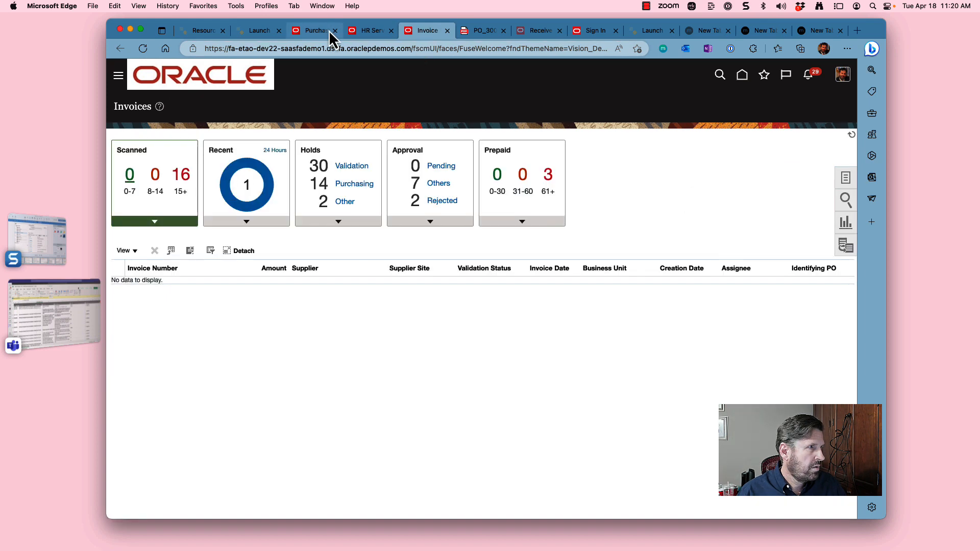
Return to the home page and scroll through the Navigator's full list of work areas
{"action": "left_click", "coordinate": [326, 31]}
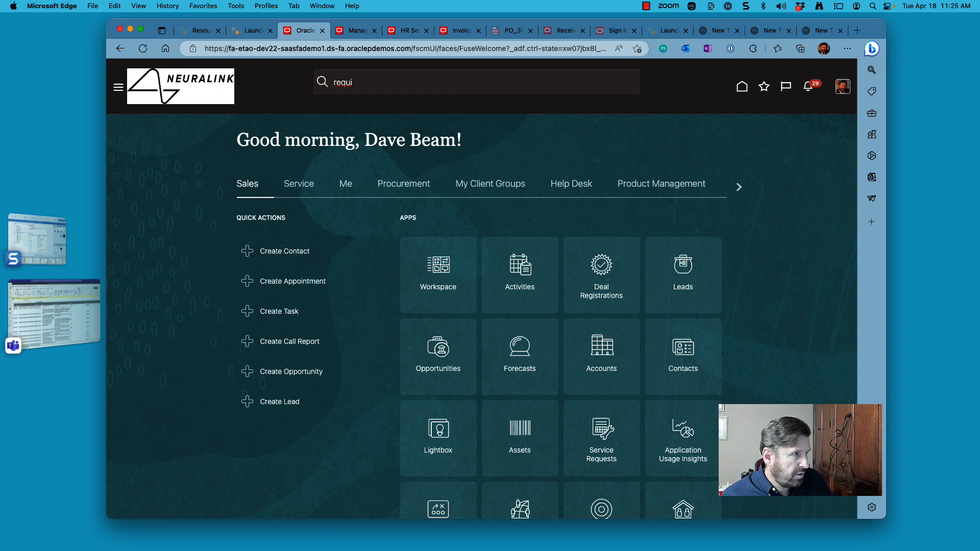
{"action": "left_click", "coordinate": [119, 87]}
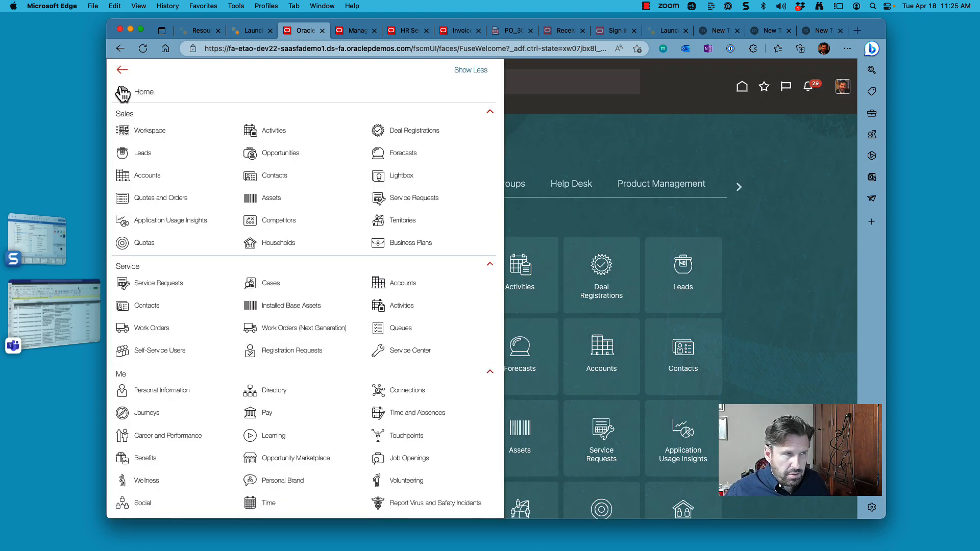
{"action": "scroll", "coordinate": [214, 193], "scroll_direction": "down", "scroll_amount": 5}
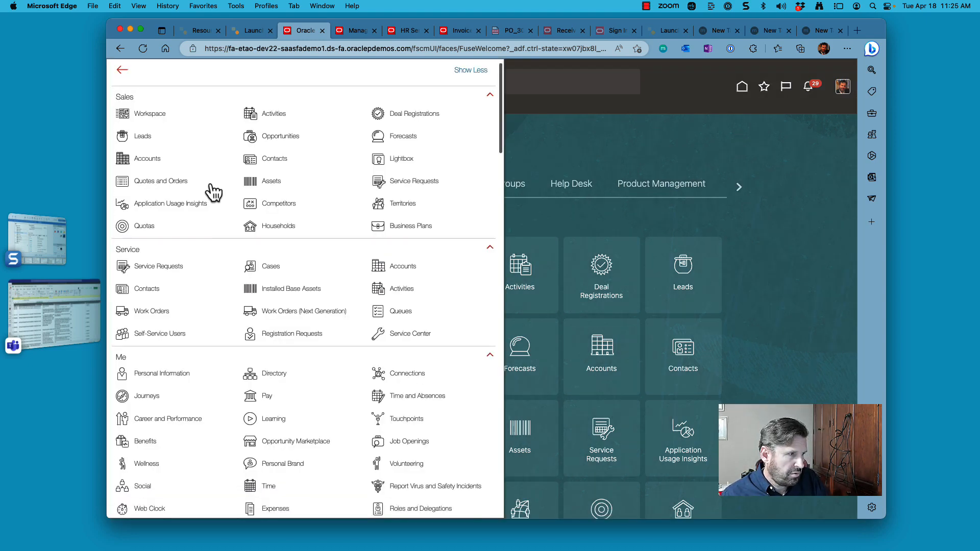
{"action": "scroll", "coordinate": [214, 193], "scroll_direction": "down", "scroll_amount": 8}
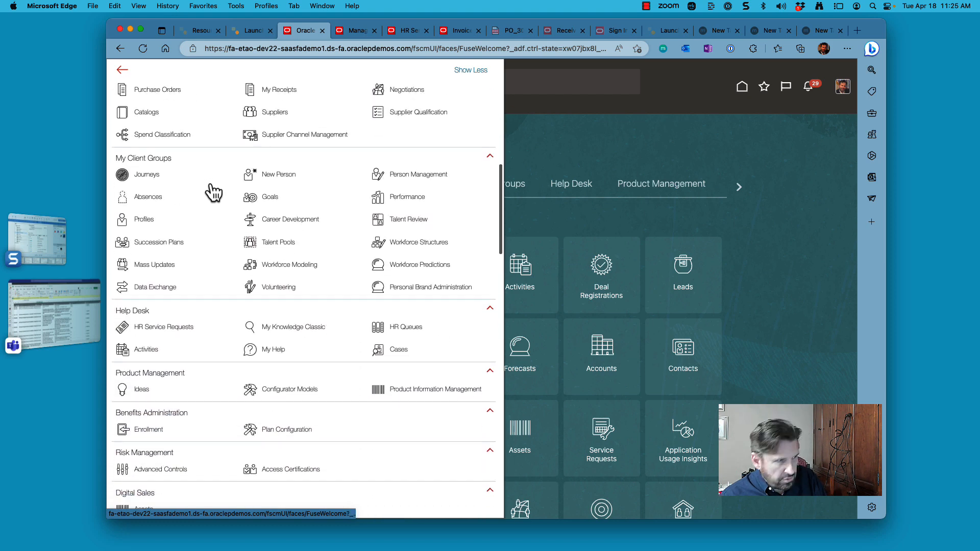
{"action": "scroll", "coordinate": [213, 193], "scroll_direction": "down", "scroll_amount": 1}
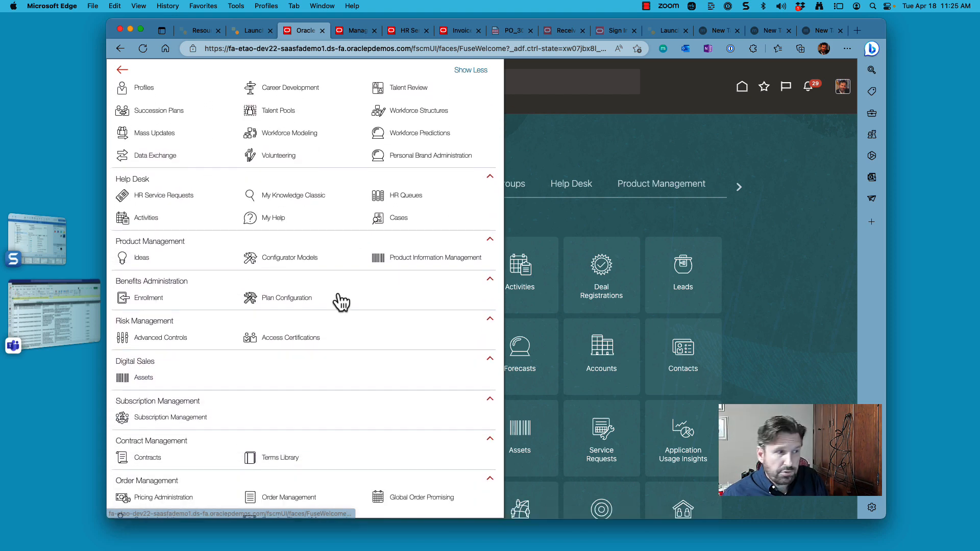
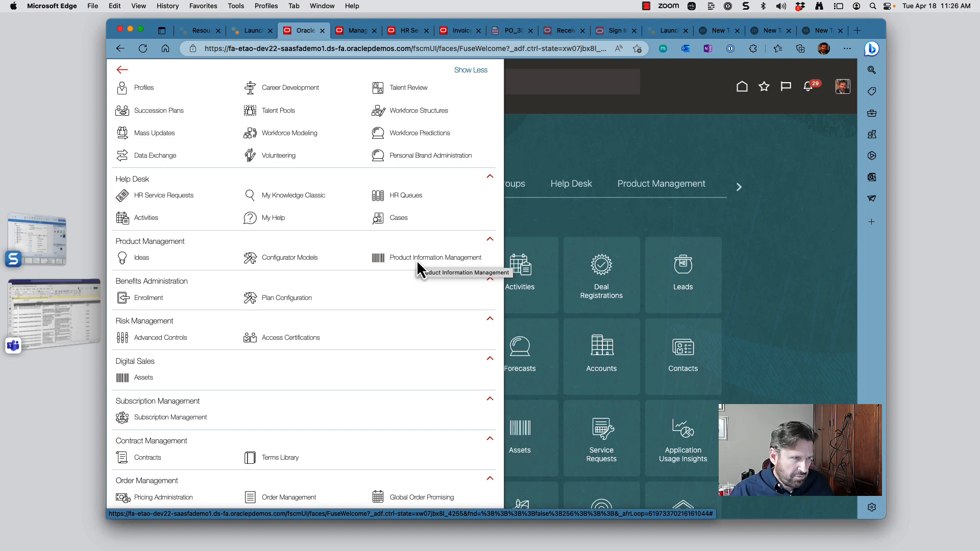
Go from Product Information Management's Tasks panel to the Manage Items page
{"action": "left_click", "coordinate": [416, 259]}
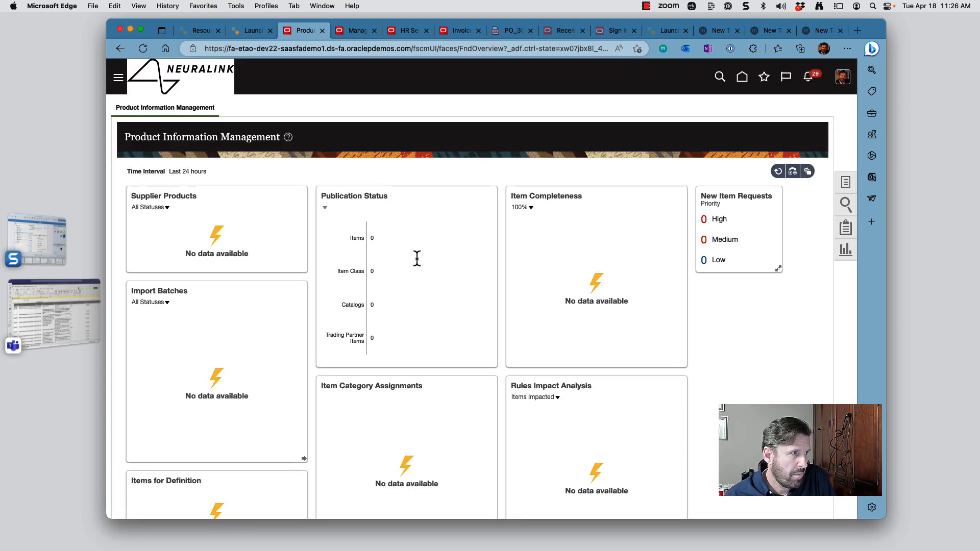
{"action": "left_click", "coordinate": [845, 189]}
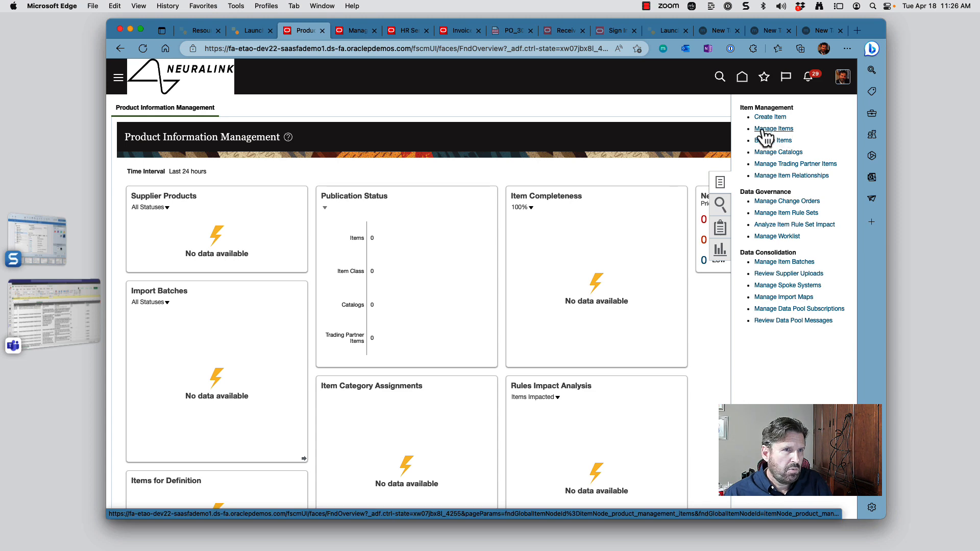
{"action": "left_click", "coordinate": [763, 130]}
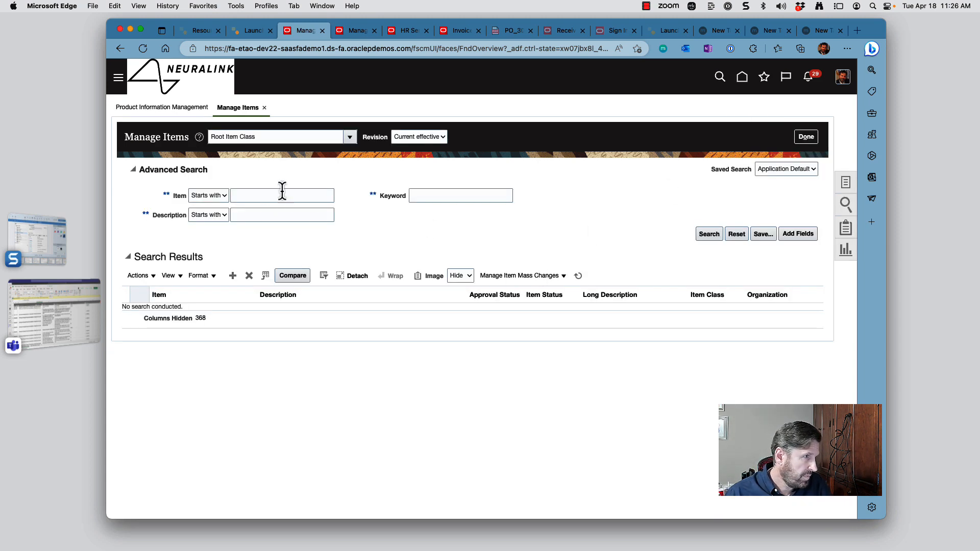
Search for items starting with cm420 and select the CM42047 row for organization 001
{"action": "left_click", "coordinate": [281, 194]}
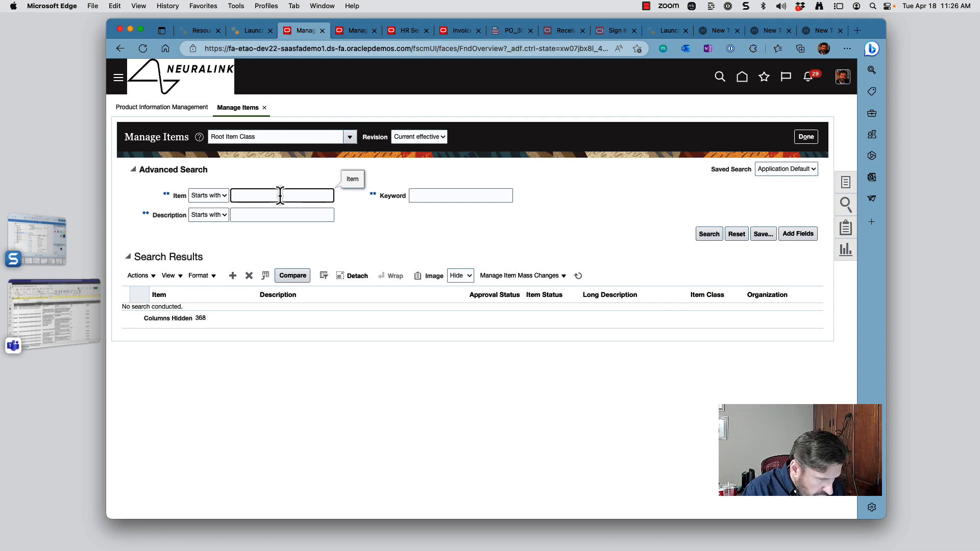
{"action": "type", "text": "cm4"}
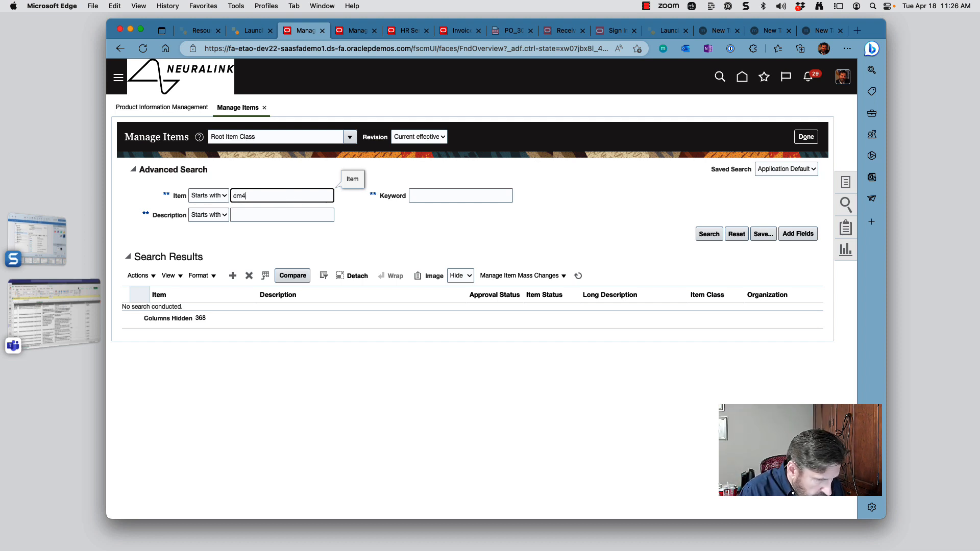
{"action": "type", "text": "2"}
{"action": "key", "text": "Tab"}
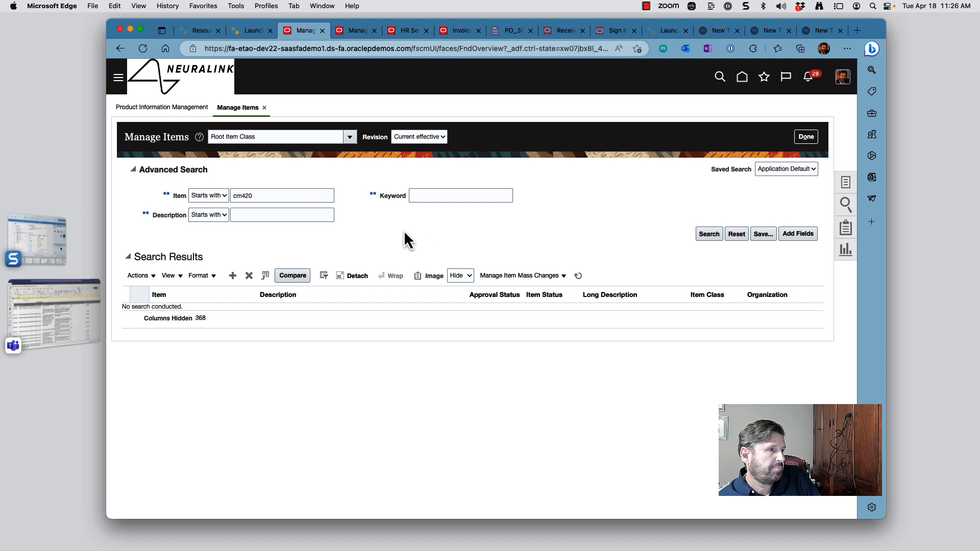
{"action": "left_click", "coordinate": [316, 198]}
{"action": "key", "text": "Tab"}
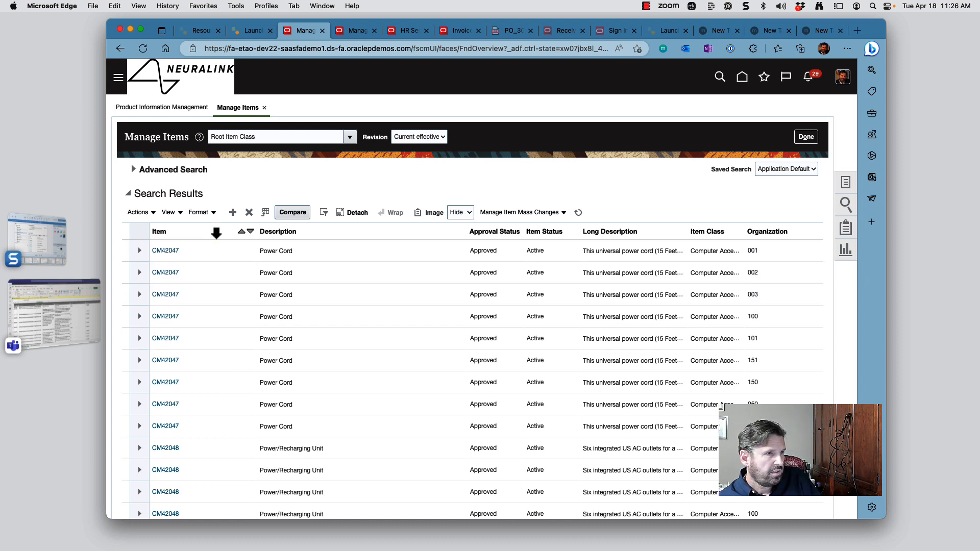
{"action": "left_click", "coordinate": [240, 256]}
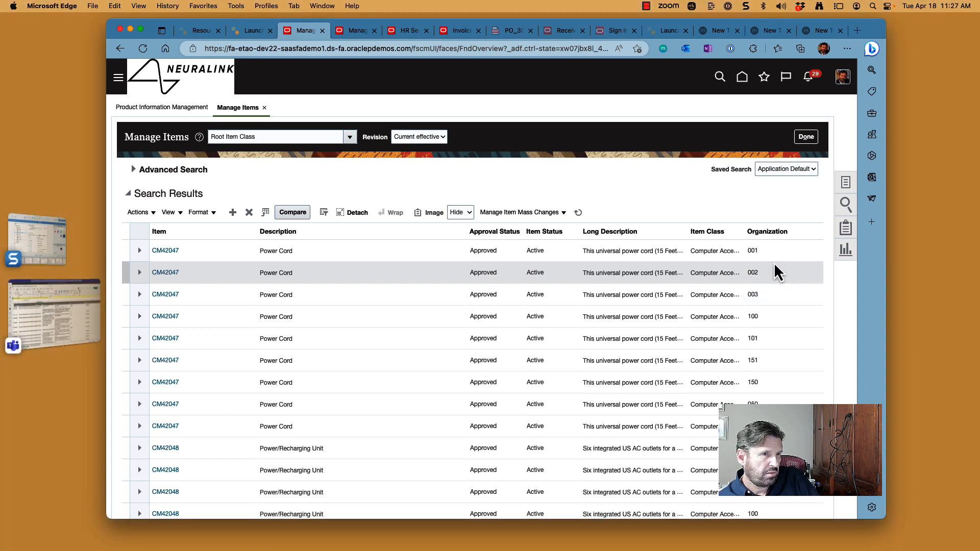
Open CM42047 (001) and review its Manufacturing, Inventory and Physical Attributes specifications
{"action": "left_click", "coordinate": [166, 252]}
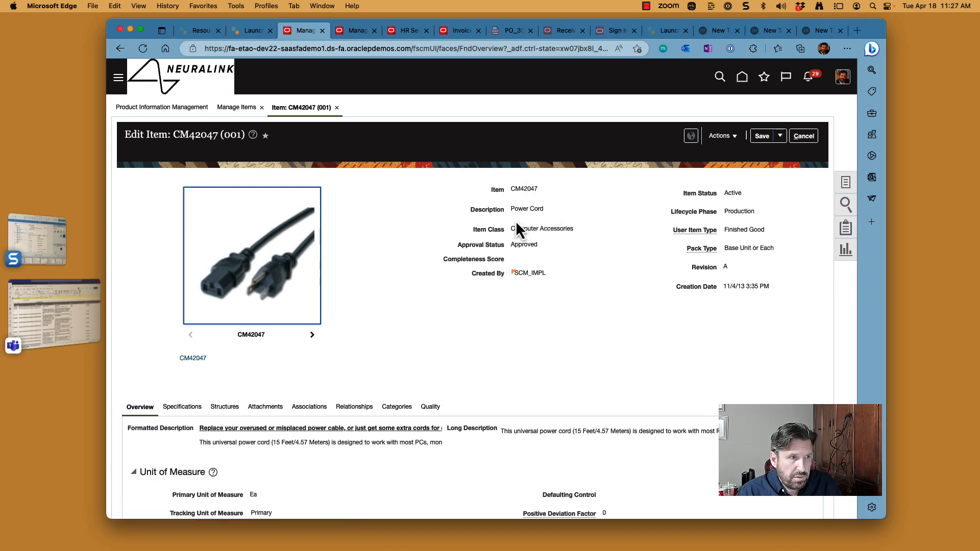
{"action": "scroll", "coordinate": [569, 240], "scroll_direction": "down", "scroll_amount": 1}
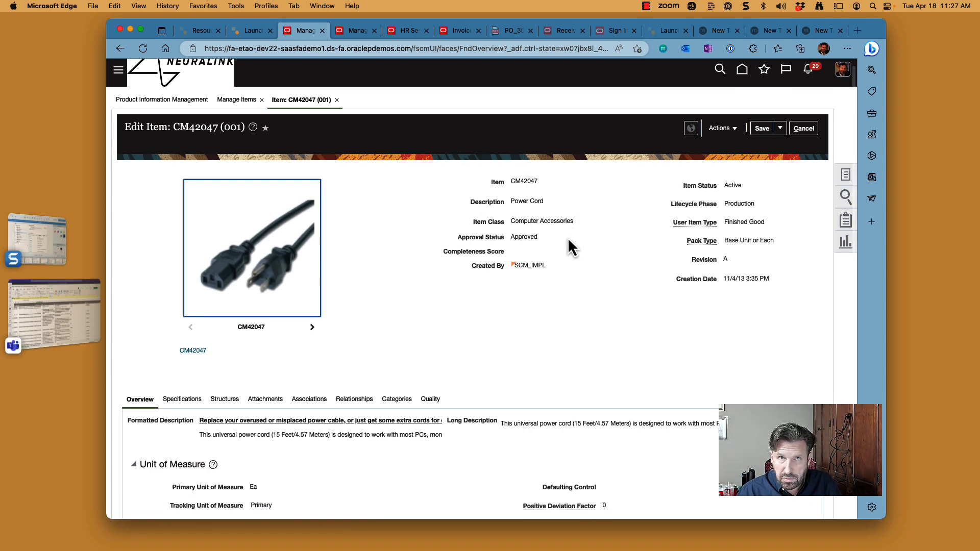
{"action": "scroll", "coordinate": [568, 238], "scroll_direction": "down", "scroll_amount": 3}
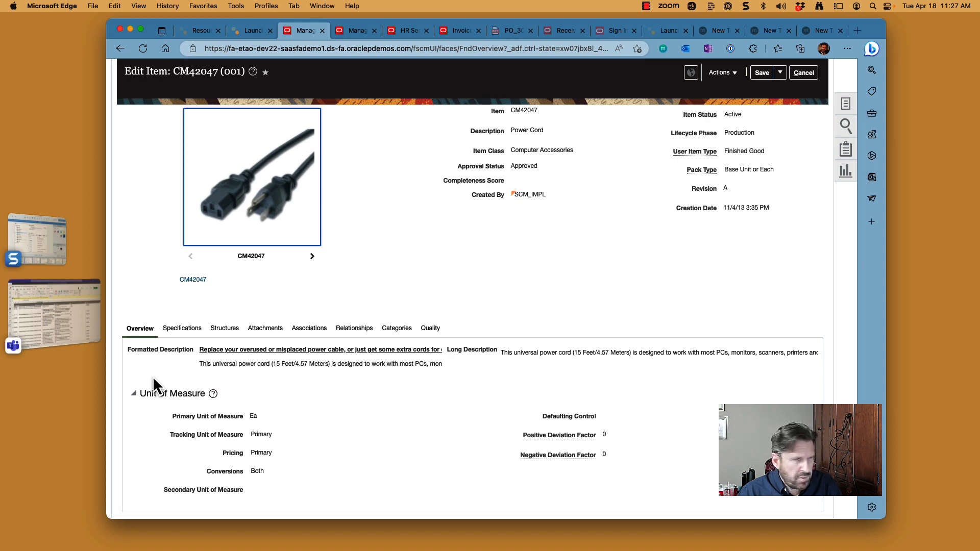
{"action": "left_click", "coordinate": [181, 330]}
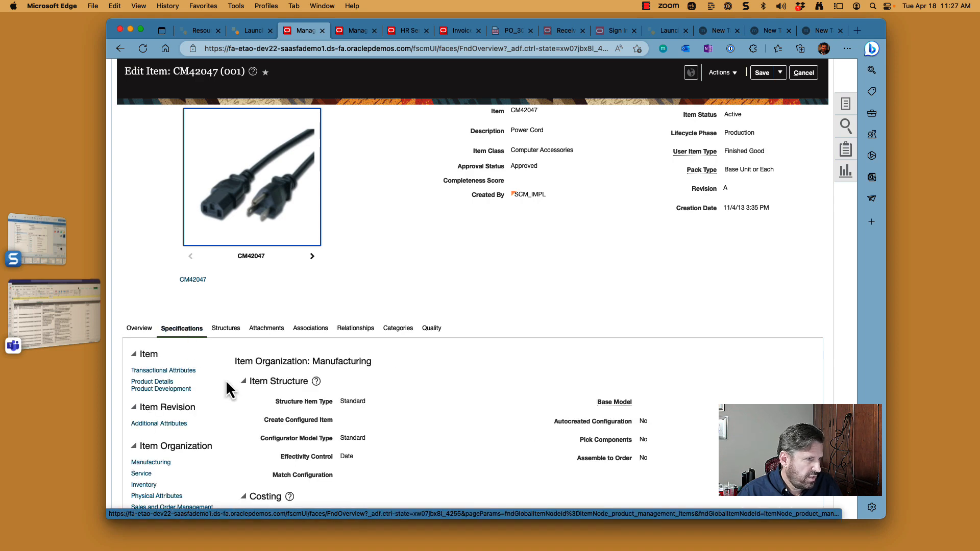
{"action": "scroll", "coordinate": [226, 379], "scroll_direction": "down", "scroll_amount": 4}
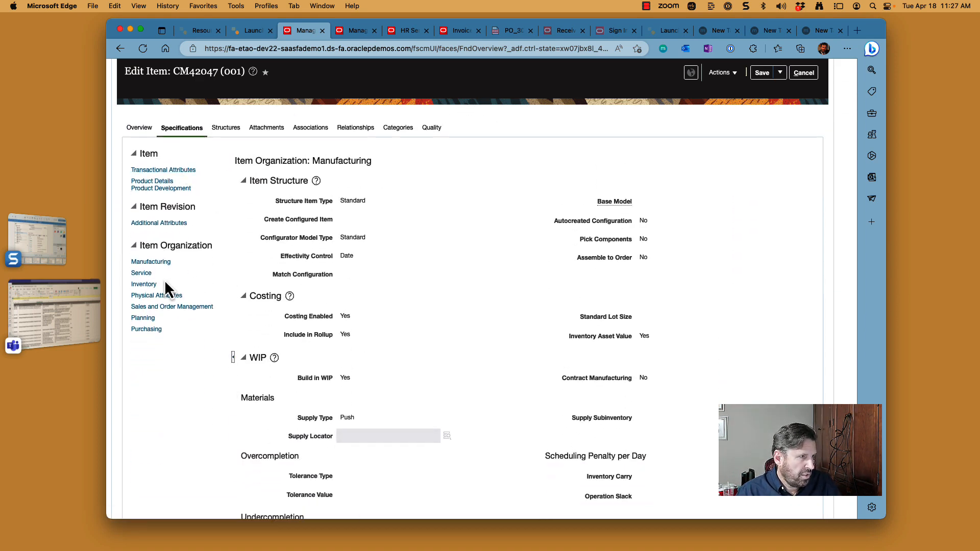
{"action": "left_click", "coordinate": [151, 284]}
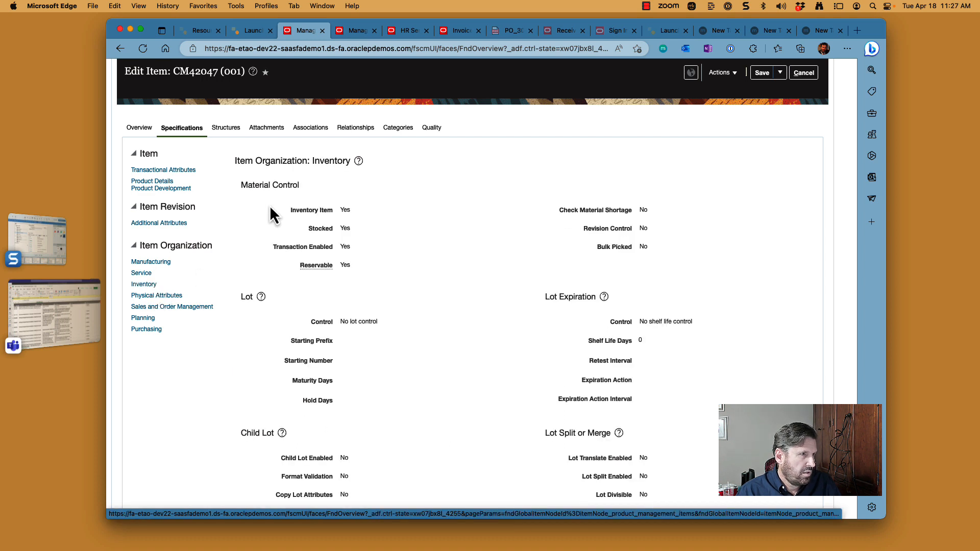
{"action": "left_click", "coordinate": [173, 295]}
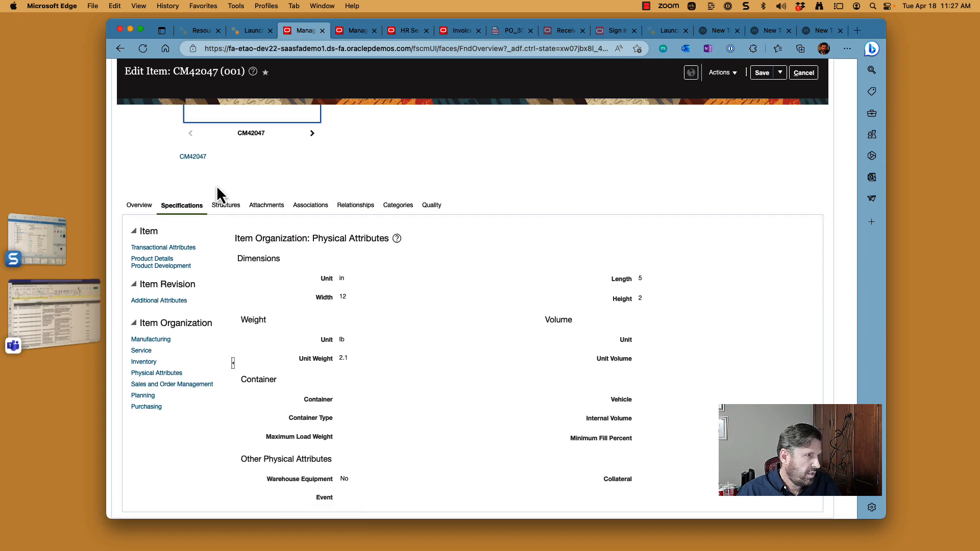
Check the item's Structures and empty Attachments, then close it without saving
{"action": "left_click", "coordinate": [220, 206]}
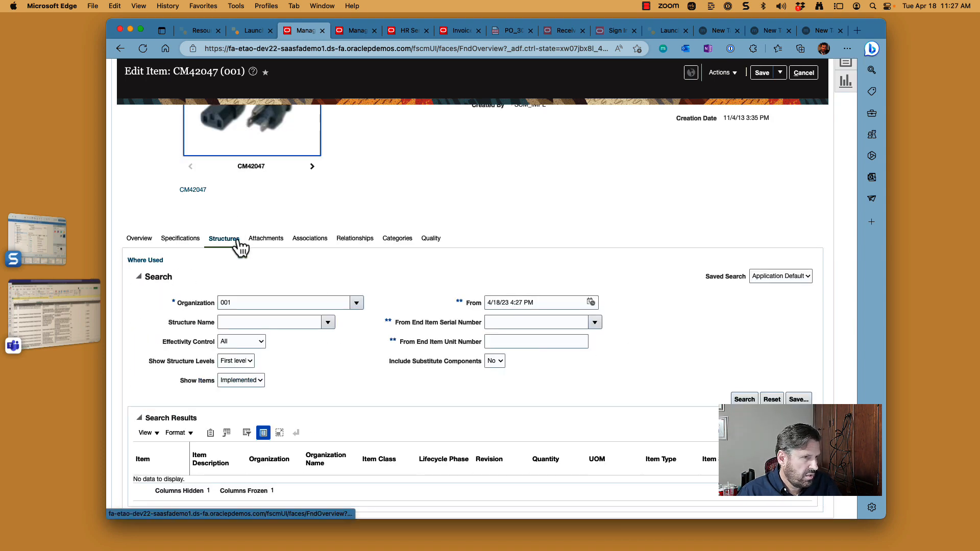
{"action": "left_click", "coordinate": [266, 239]}
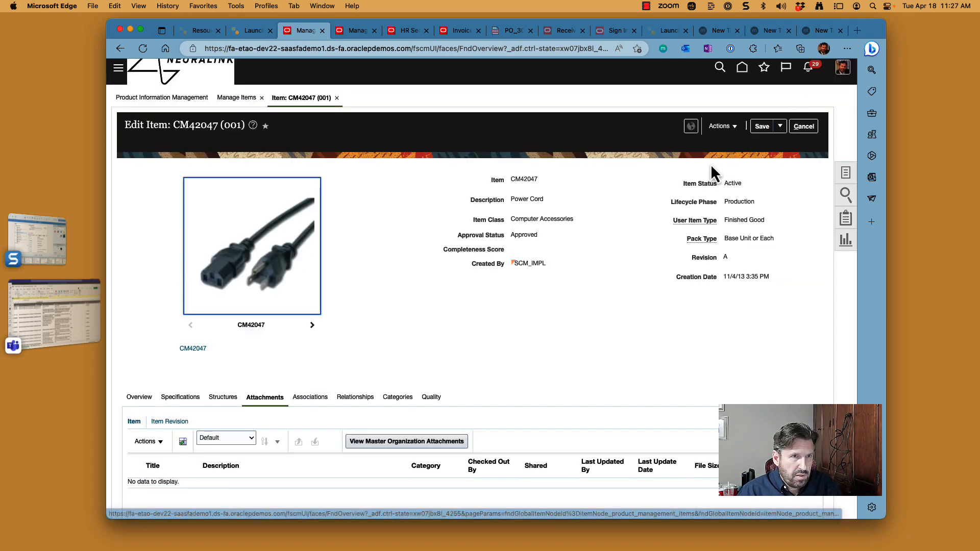
{"action": "left_click", "coordinate": [803, 131]}
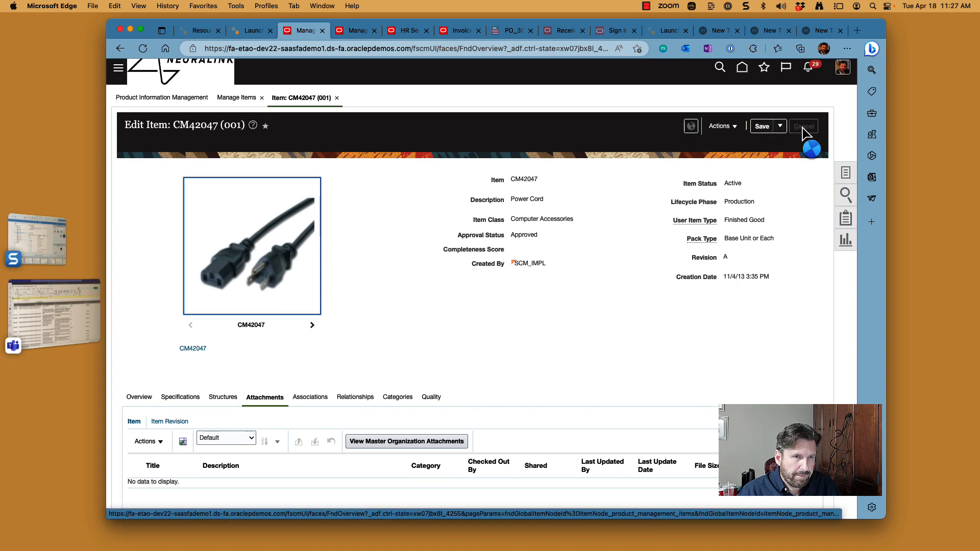
Start a new item in organization 000, browsing then dismissing the item class search
{"action": "left_click", "coordinate": [845, 184]}
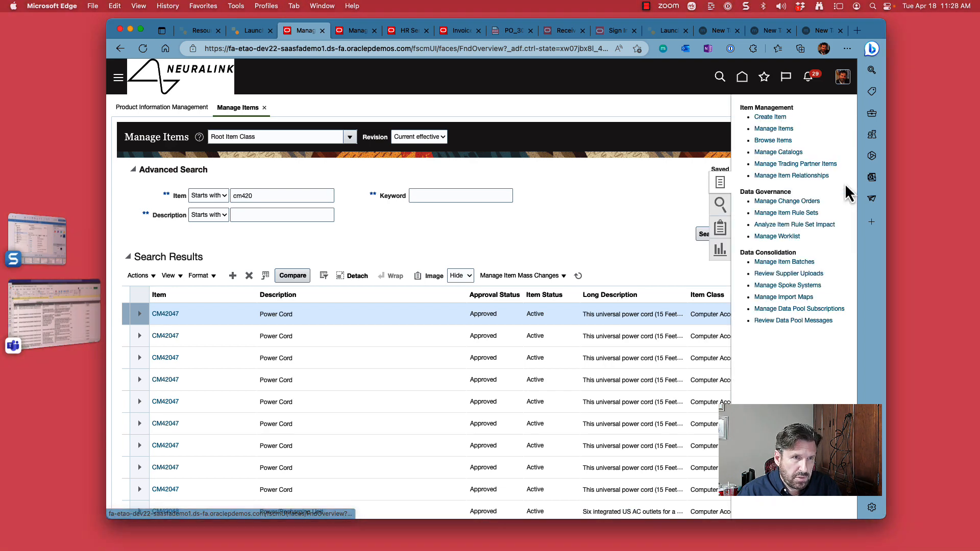
{"action": "left_click", "coordinate": [769, 117]}
{"action": "left_click", "coordinate": [582, 185]}
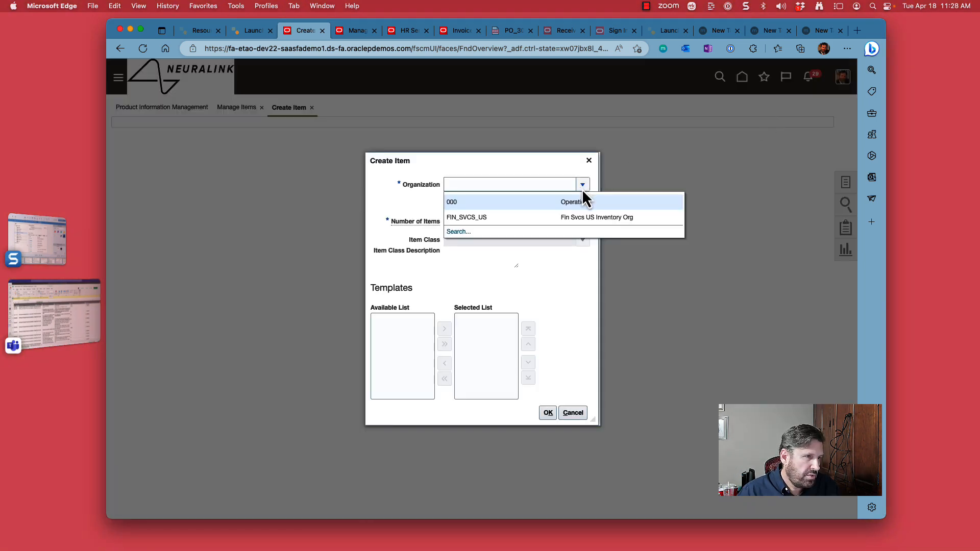
{"action": "left_click", "coordinate": [547, 185]}
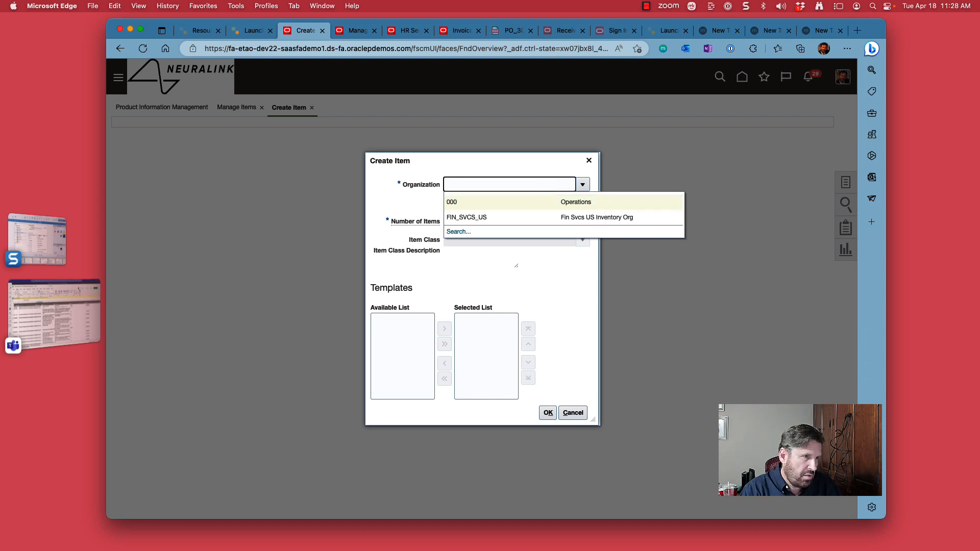
{"action": "left_click", "coordinate": [576, 204]}
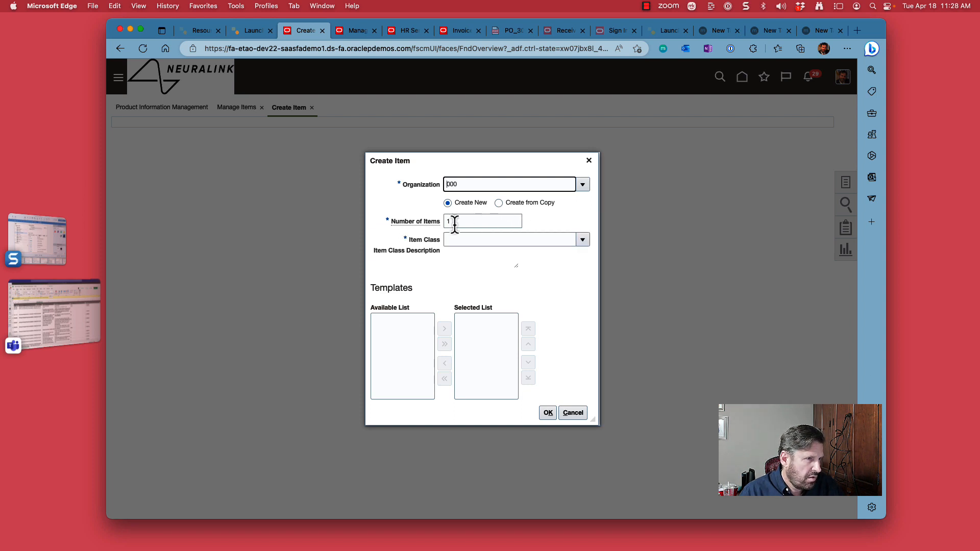
{"action": "left_click", "coordinate": [462, 237]}
{"action": "left_click", "coordinate": [581, 240]}
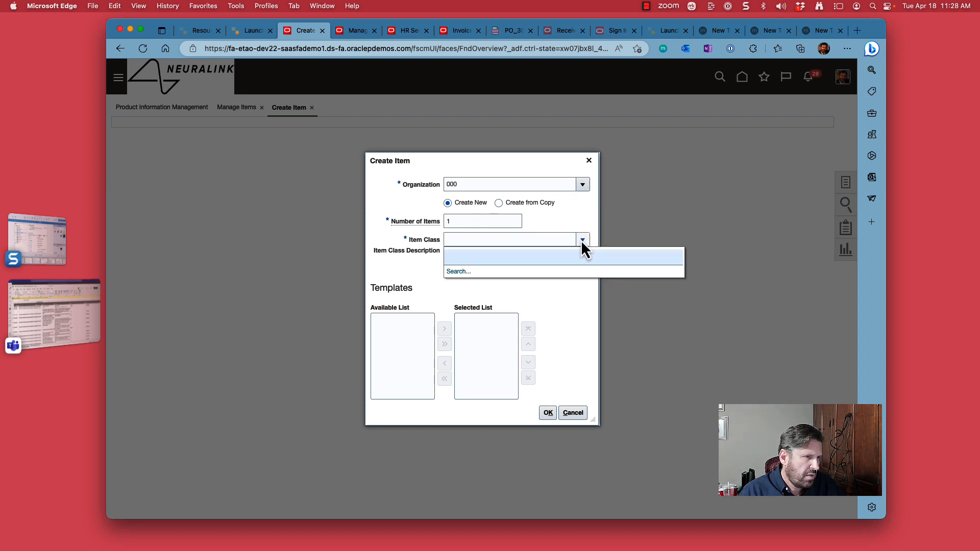
{"action": "left_click", "coordinate": [462, 271]}
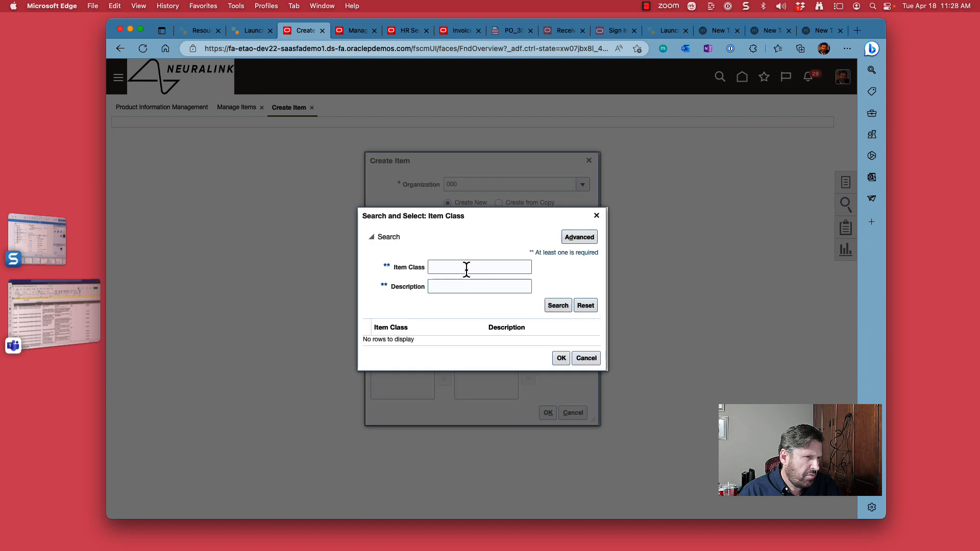
{"action": "left_click", "coordinate": [559, 305]}
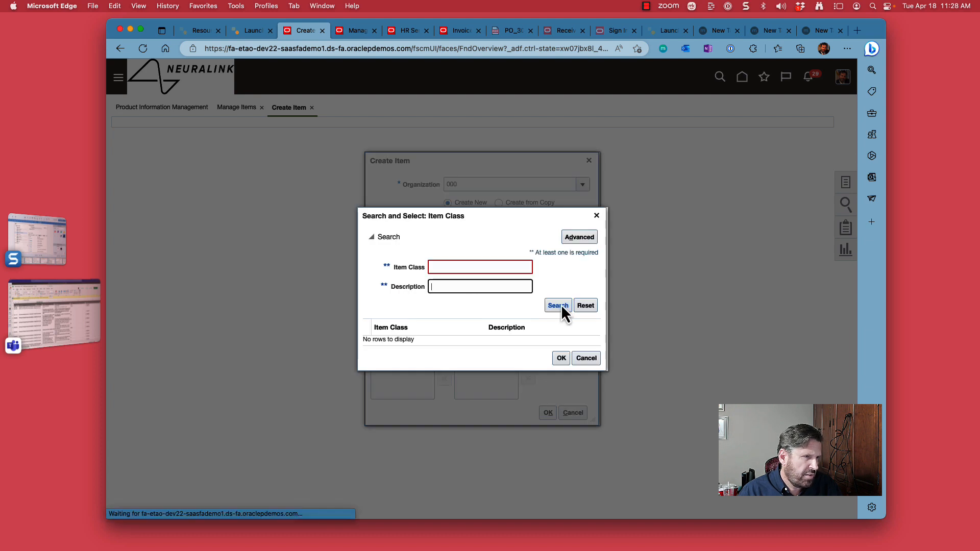
{"action": "left_click", "coordinate": [586, 358]}
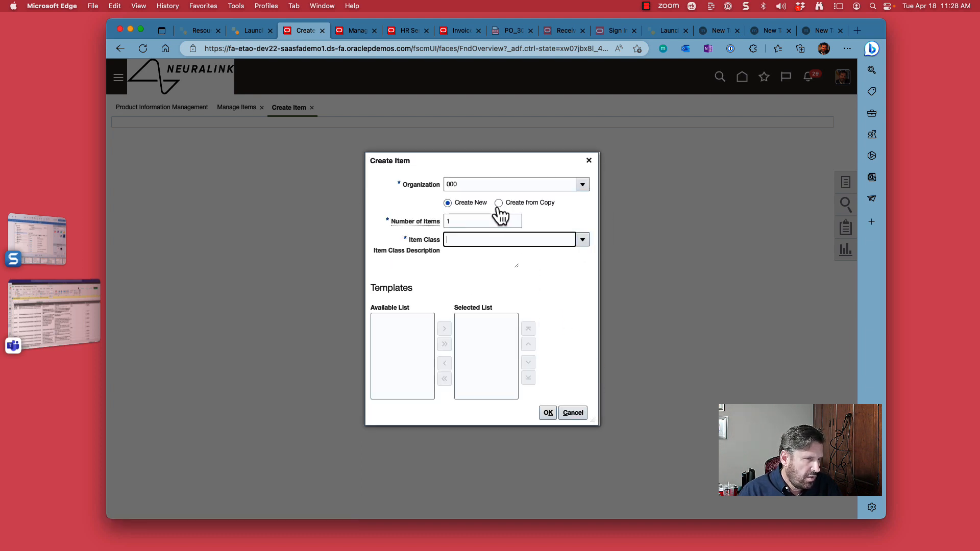
Choose to copy from cm420, search for it, then abandon the lookup and cancel item creation
{"action": "left_click", "coordinate": [499, 203]}
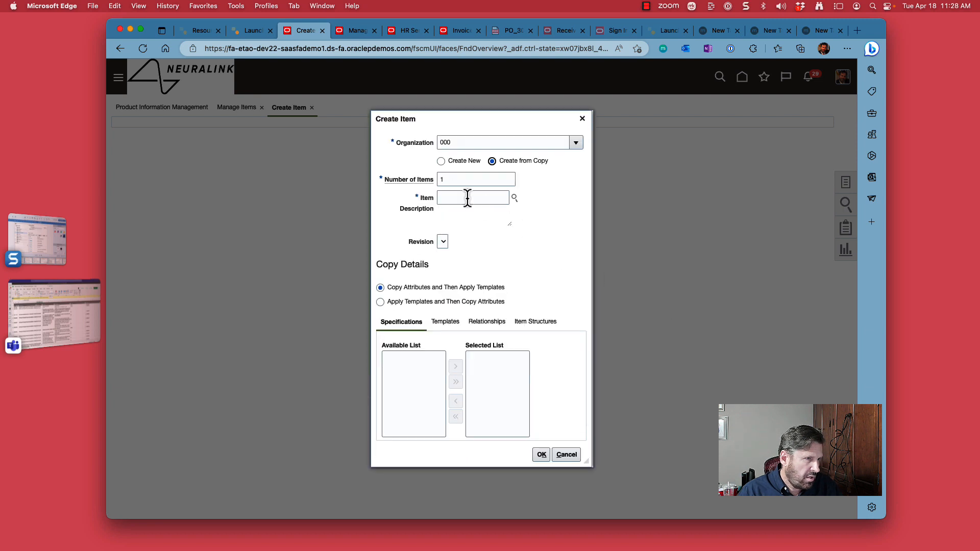
{"action": "left_click", "coordinate": [468, 198]}
{"action": "type", "text": "cm420"}
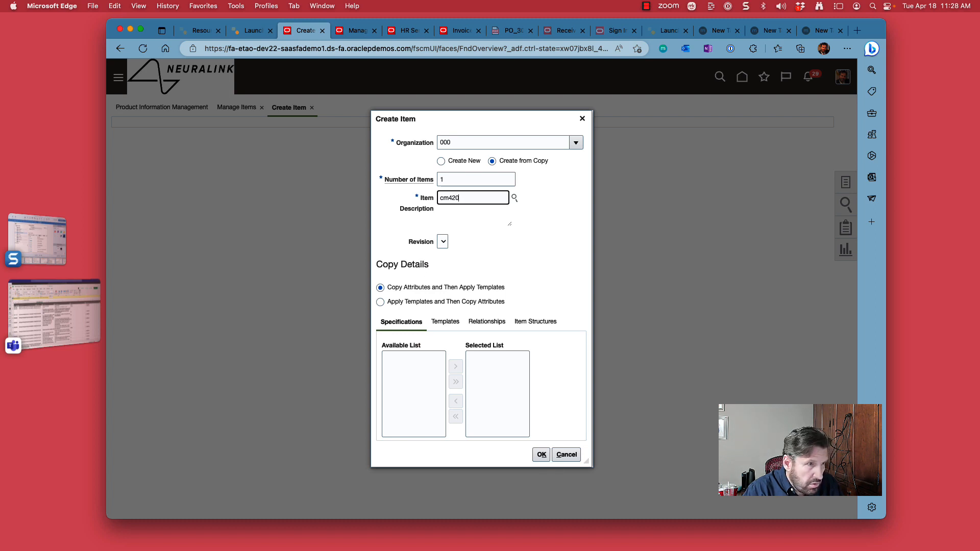
{"action": "key", "text": "Tab"}
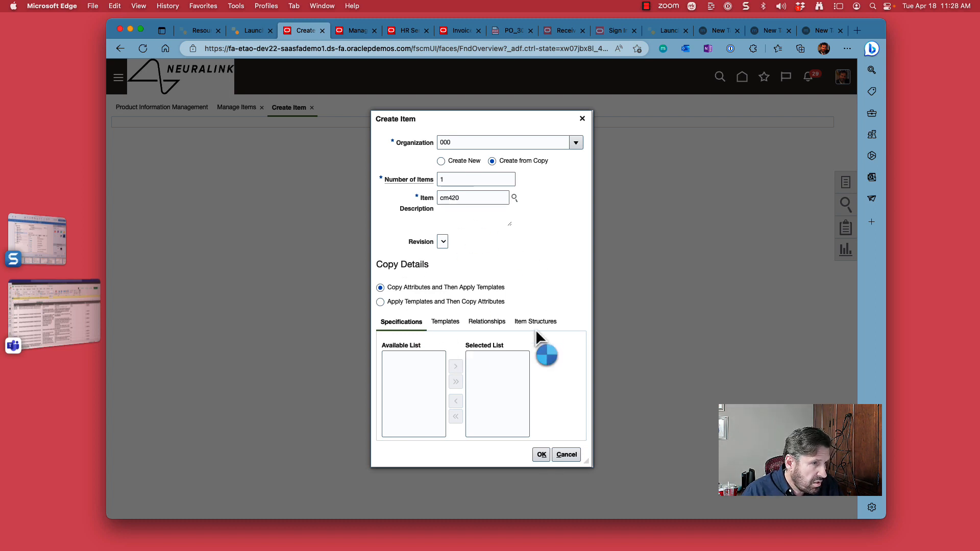
{"action": "type", "text": "cmf20"}
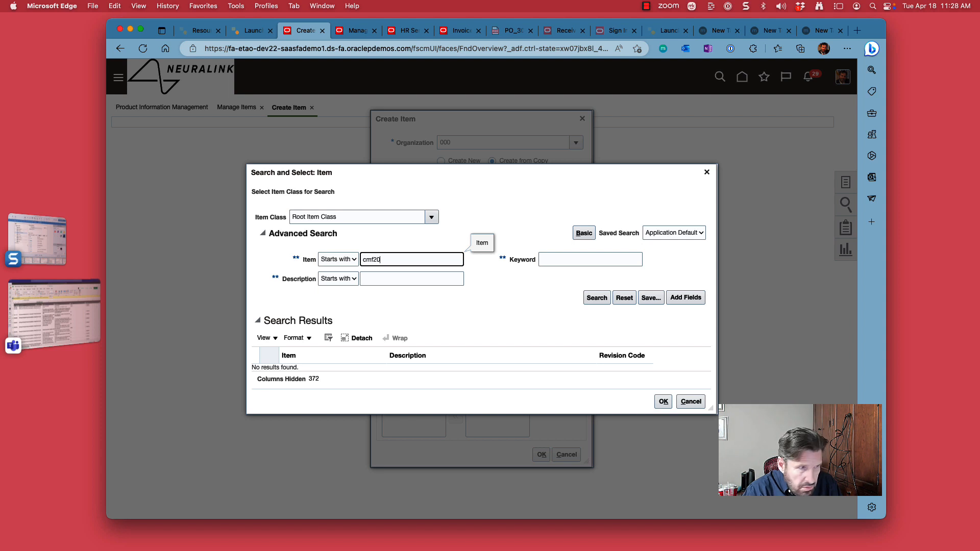
{"action": "left_click", "coordinate": [585, 295]}
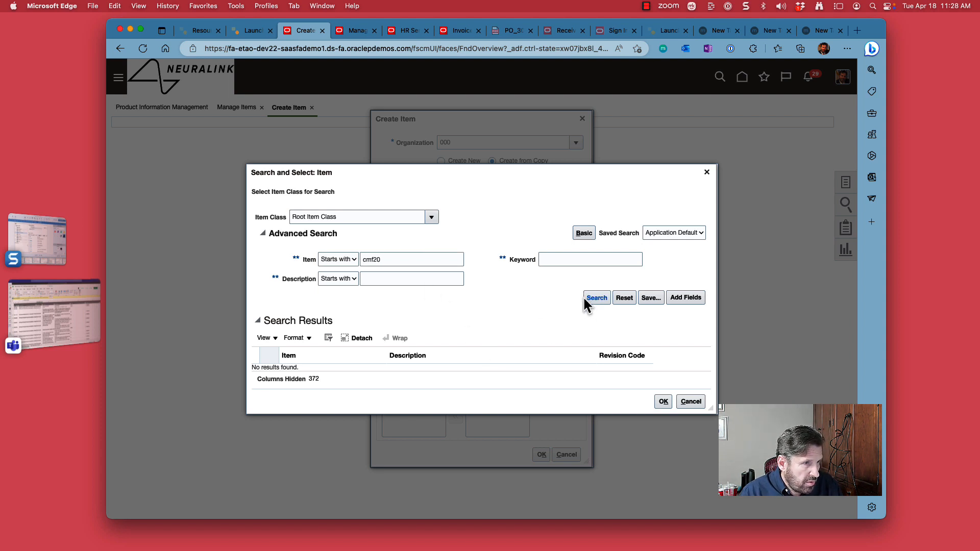
{"action": "left_click", "coordinate": [435, 219]}
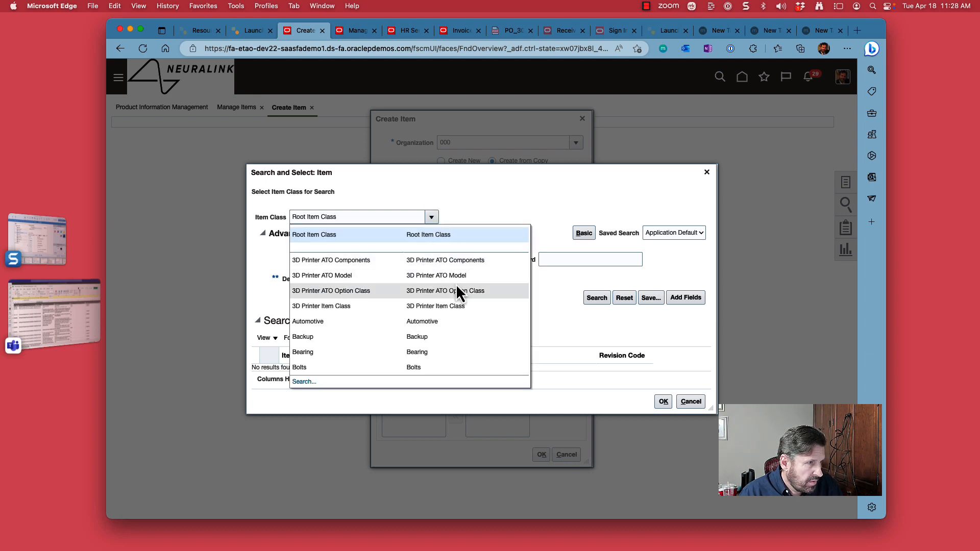
{"action": "left_click", "coordinate": [703, 404]}
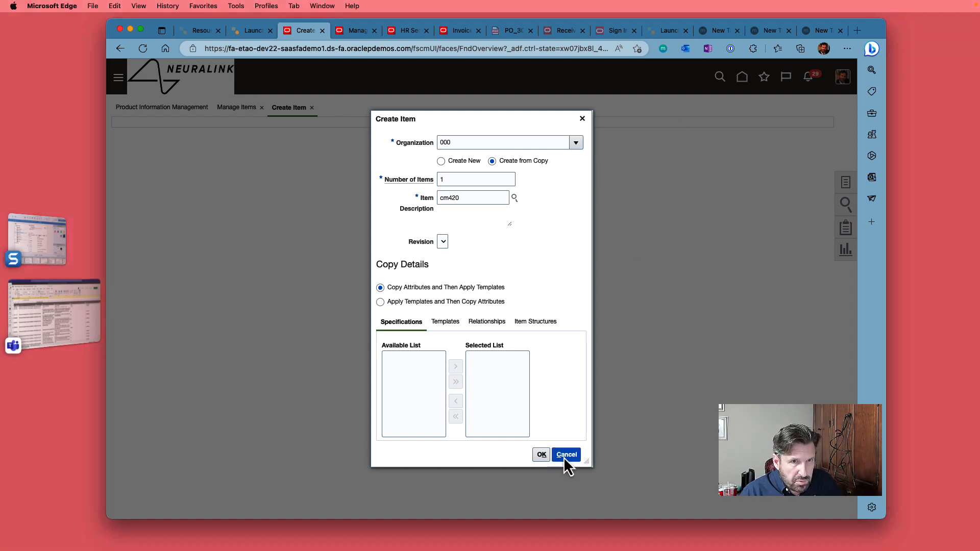
{"action": "left_click", "coordinate": [565, 456]}
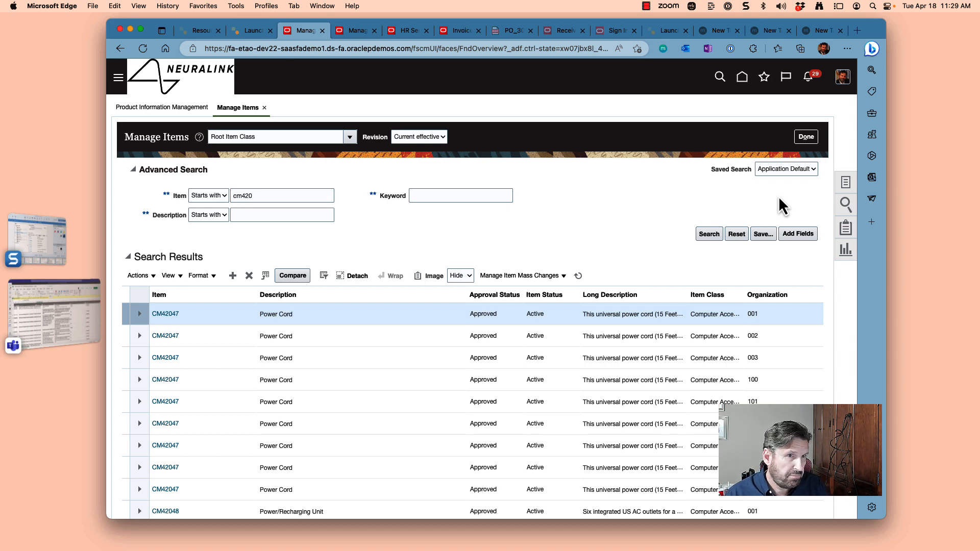
Close the item results and open Inventory Management from the Navigator
{"action": "left_click", "coordinate": [806, 137]}
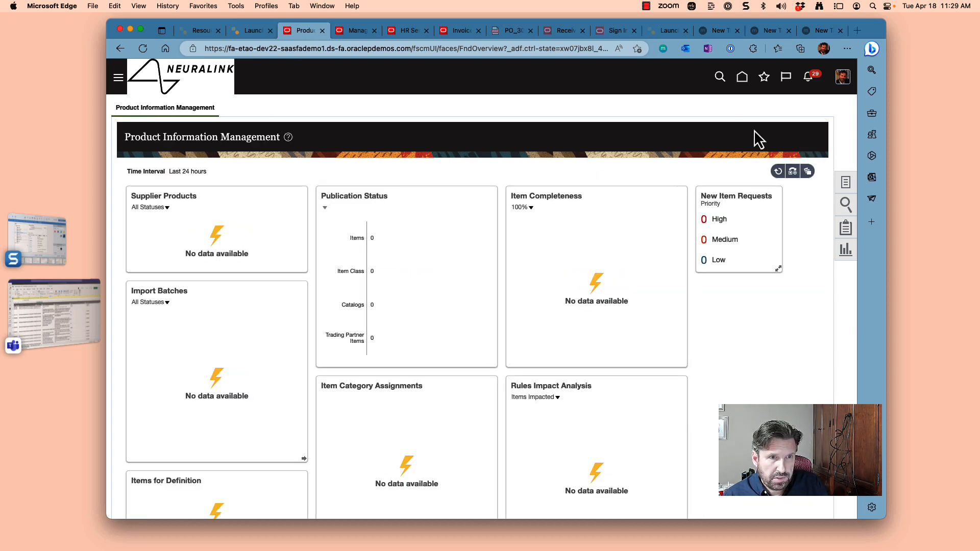
{"action": "left_click", "coordinate": [119, 82]}
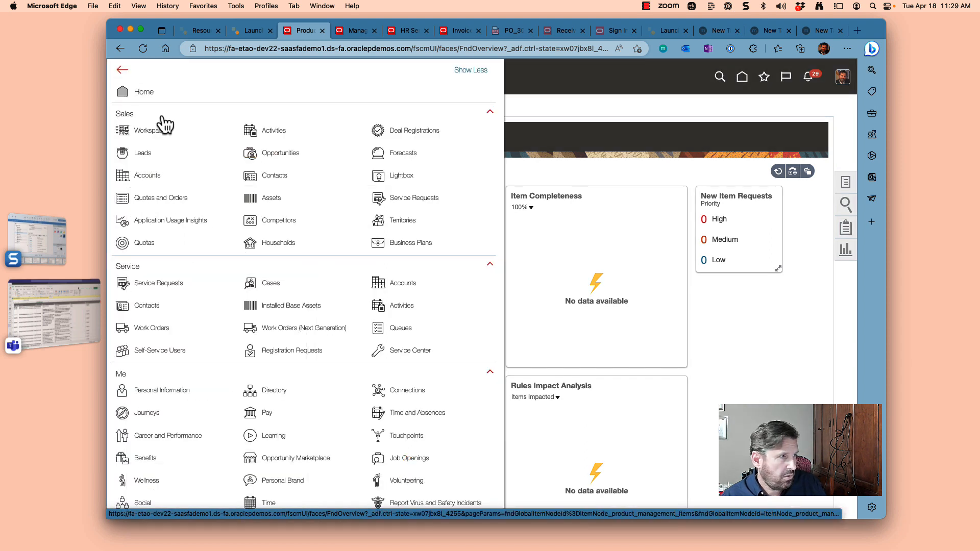
{"action": "scroll", "coordinate": [219, 252], "scroll_direction": "down", "scroll_amount": 5}
{"action": "scroll", "coordinate": [220, 252], "scroll_direction": "down", "scroll_amount": 5}
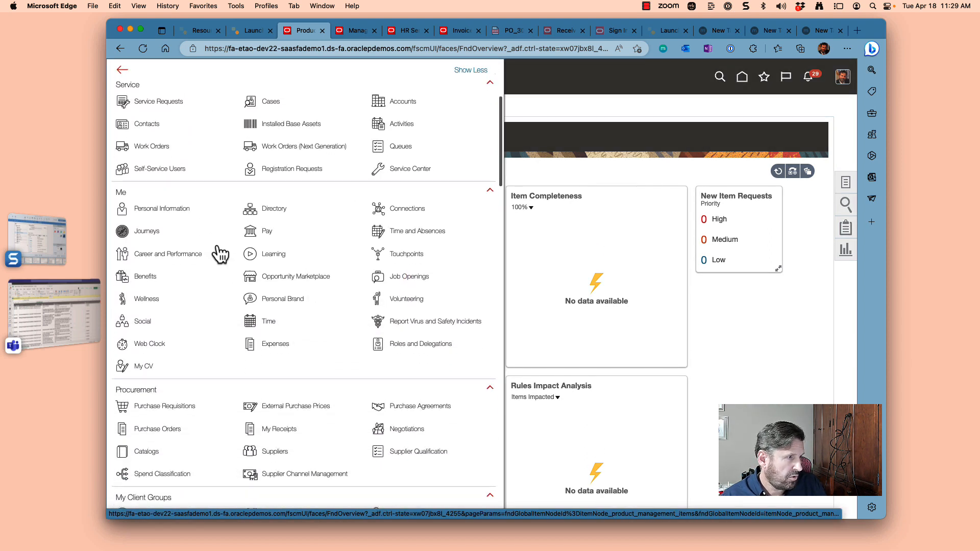
{"action": "scroll", "coordinate": [219, 253], "scroll_direction": "down", "scroll_amount": 15}
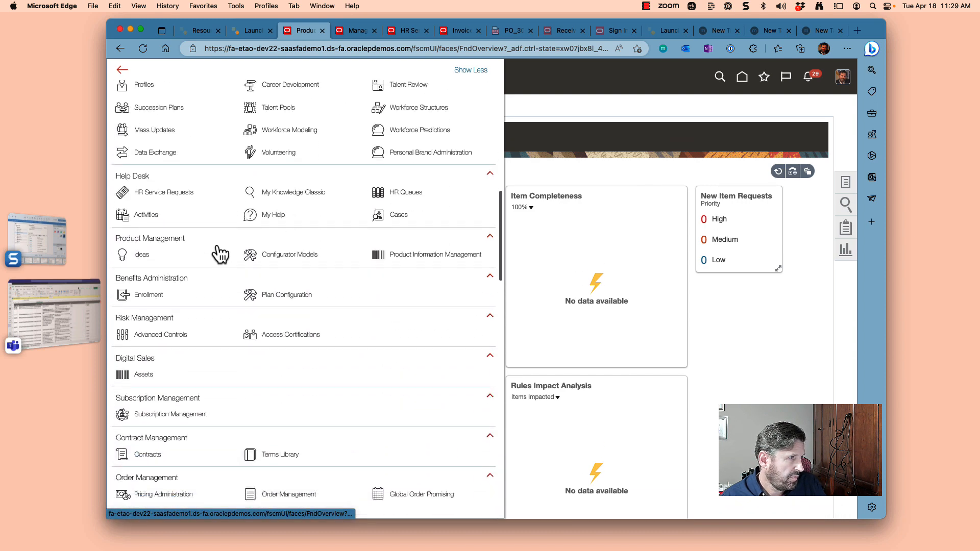
{"action": "scroll", "coordinate": [219, 253], "scroll_direction": "down", "scroll_amount": 4}
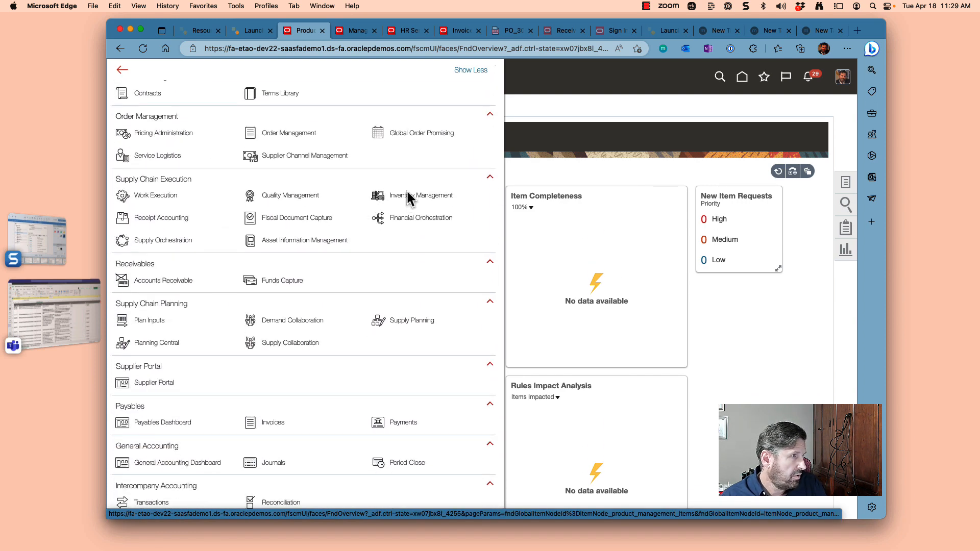
{"action": "left_click", "coordinate": [408, 198]}
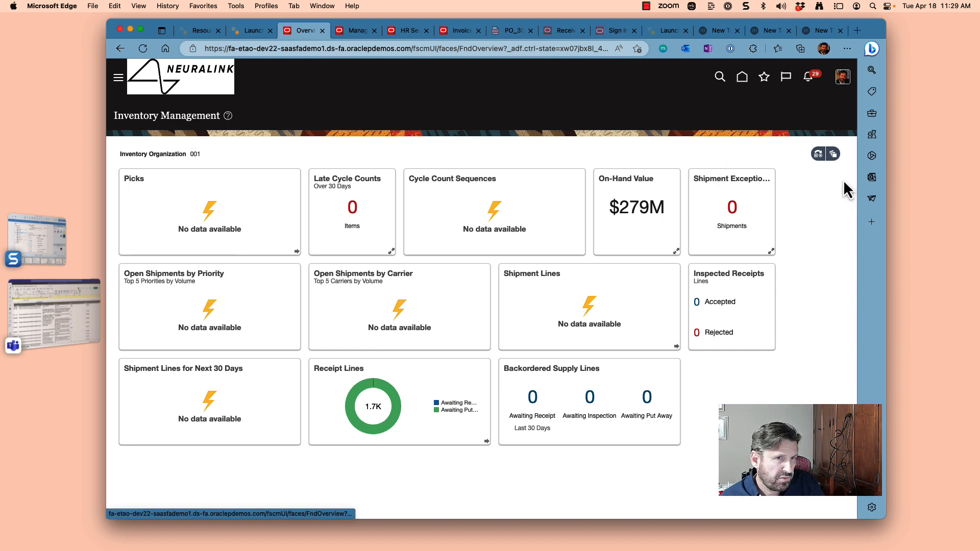
In Manage Item Quantities, look up Cm420 and choose CM42047 Power Cord
{"action": "left_click", "coordinate": [845, 188]}
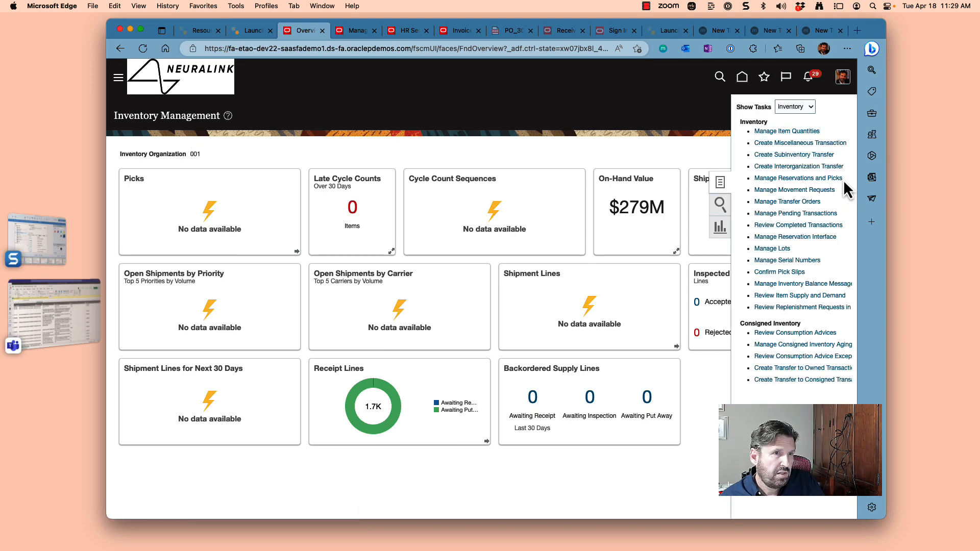
{"action": "left_click", "coordinate": [803, 131]}
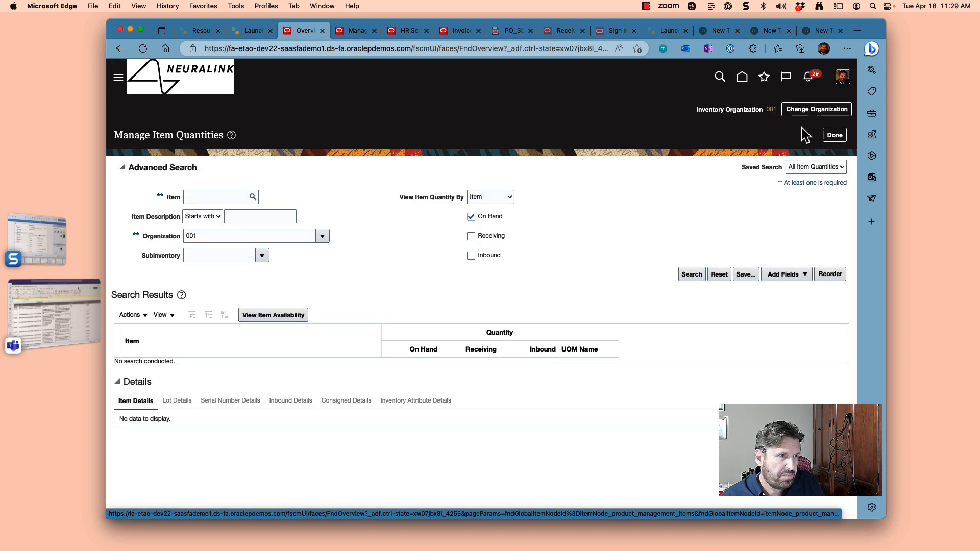
{"action": "left_click", "coordinate": [193, 201]}
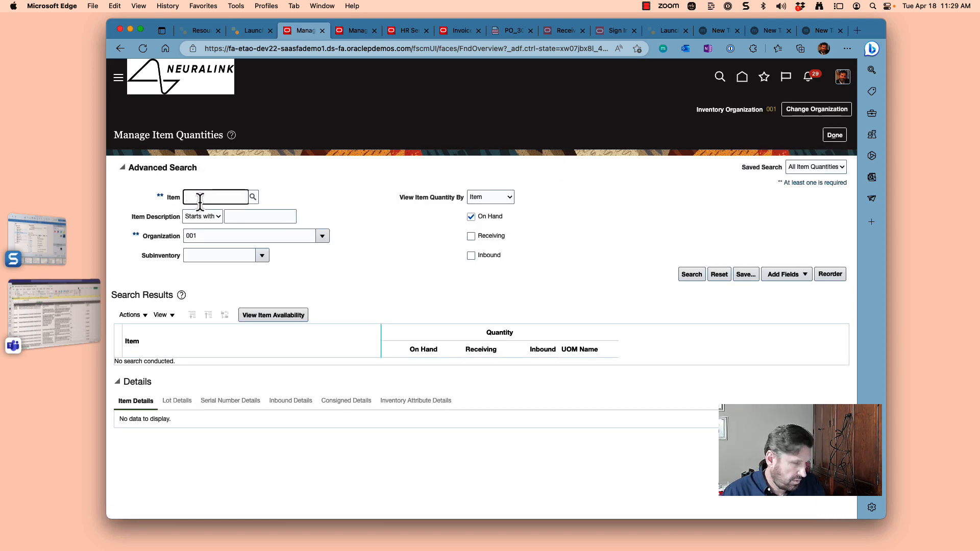
{"action": "type", "text": "C"}
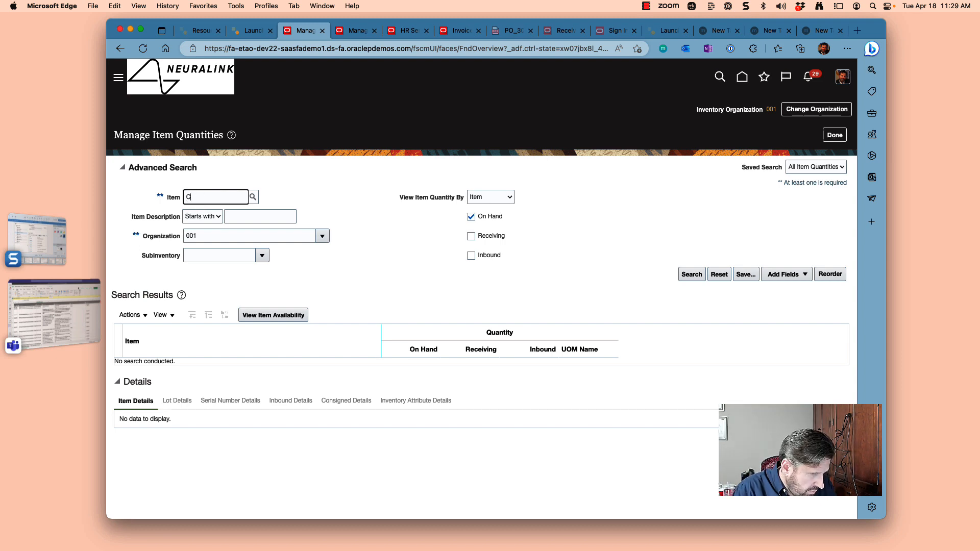
{"action": "type", "text": "m420"}
{"action": "key", "text": "Tab"}
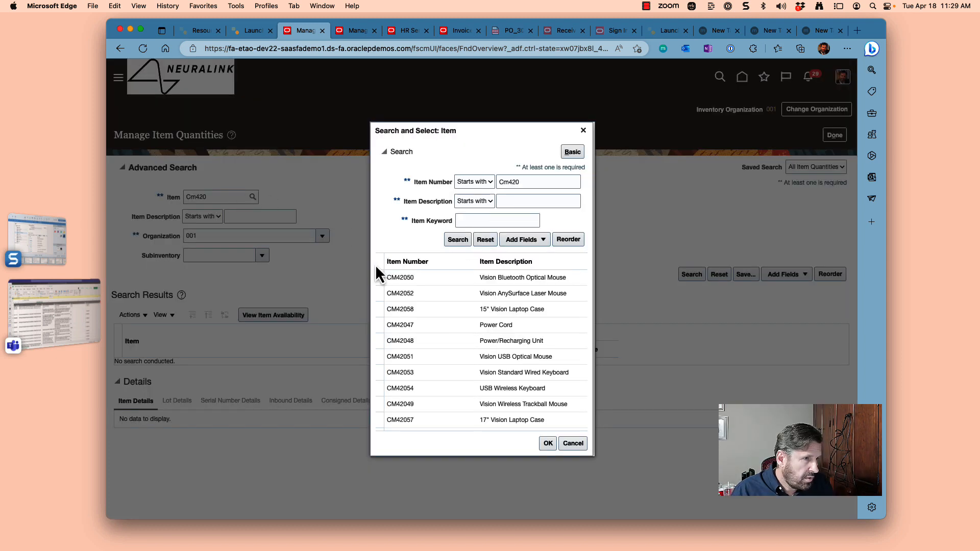
{"action": "left_click", "coordinate": [458, 326]}
{"action": "double_click", "coordinate": [458, 326]}
Dismiss the error and view CM42047's availability: 50 Ea on hand
{"action": "left_click", "coordinate": [269, 313]}
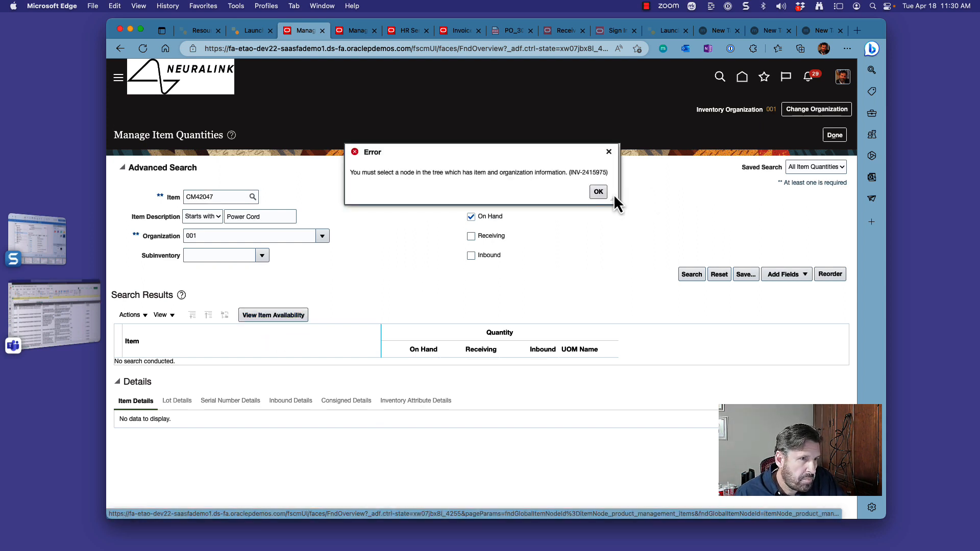
{"action": "left_click", "coordinate": [596, 194]}
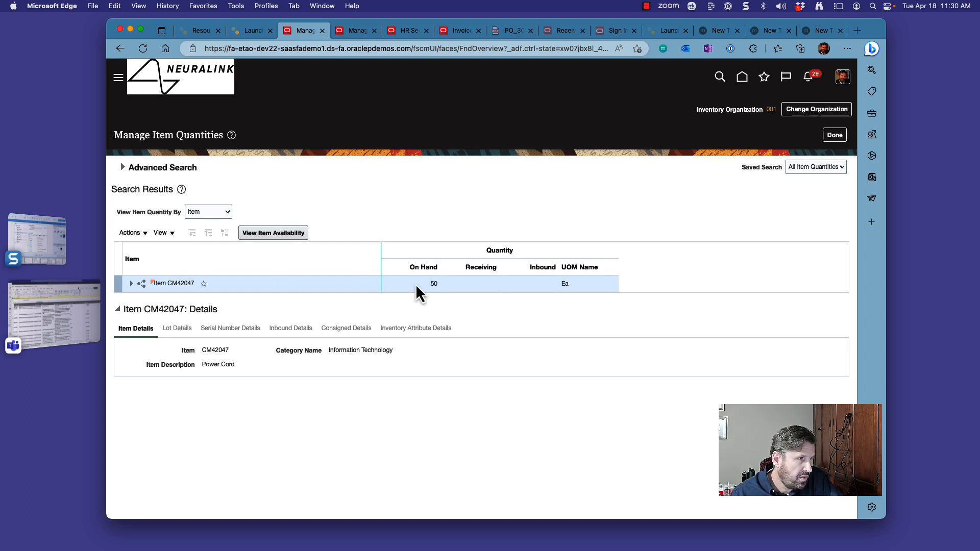
{"action": "left_click", "coordinate": [275, 230]}
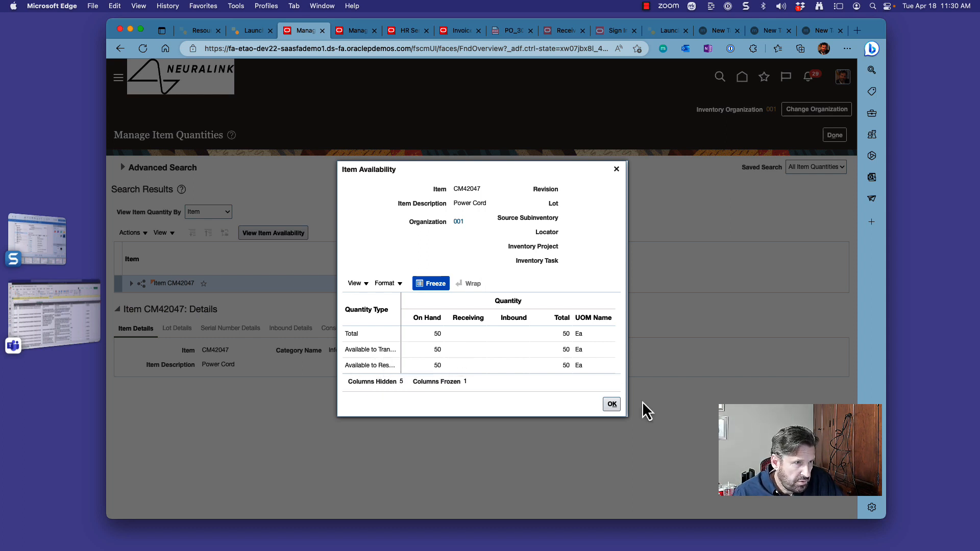
Close availability, expand CM42047 to its 001 row, and return to the inventory task list
{"action": "left_click", "coordinate": [611, 404]}
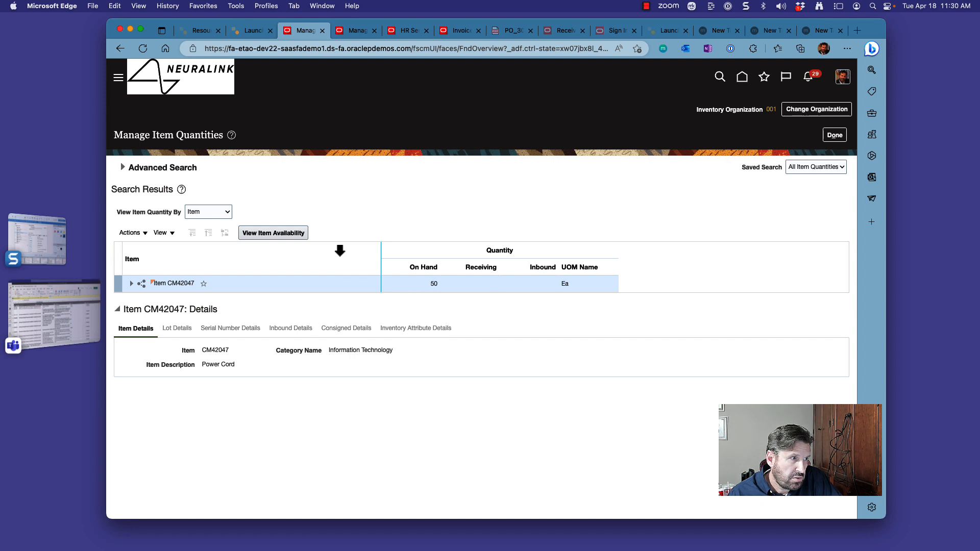
{"action": "left_click", "coordinate": [131, 284]}
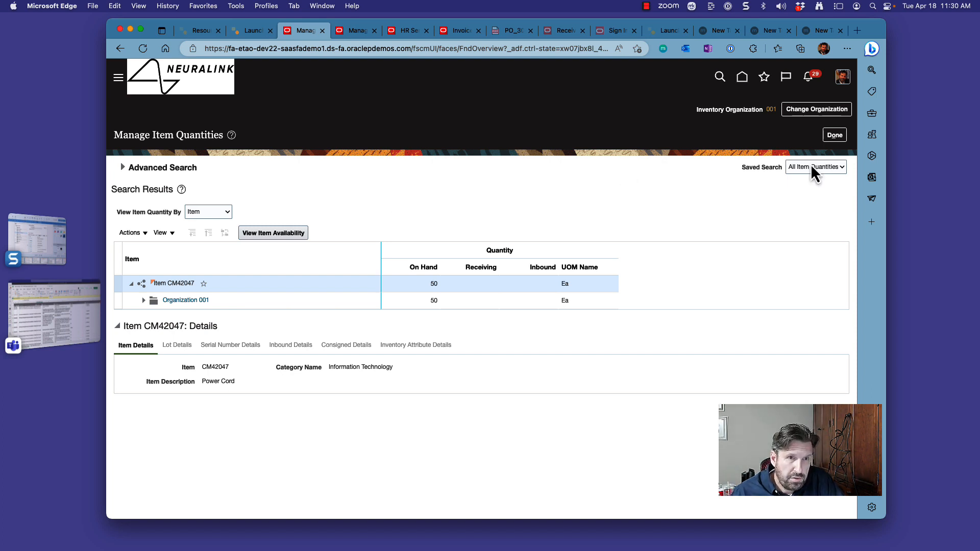
{"action": "left_click", "coordinate": [835, 135]}
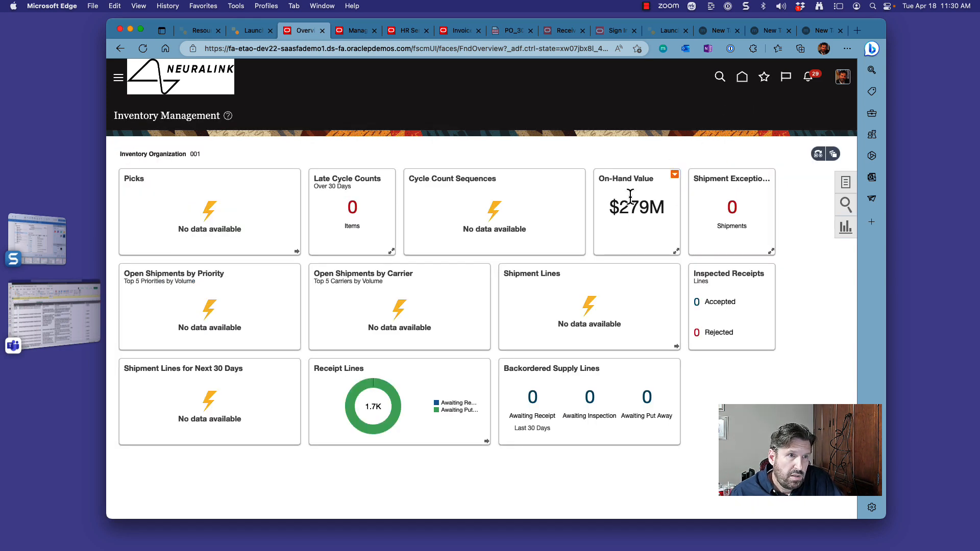
{"action": "left_click", "coordinate": [846, 184]}
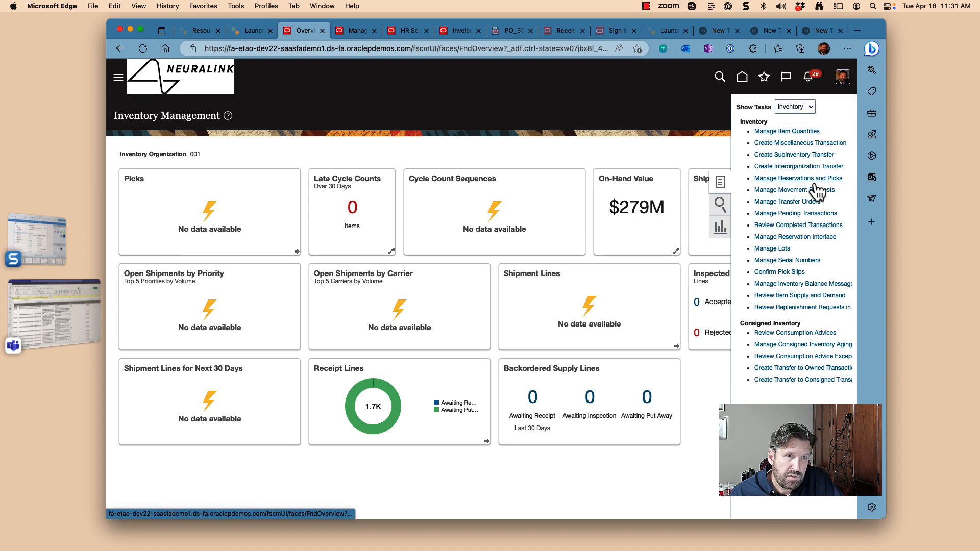